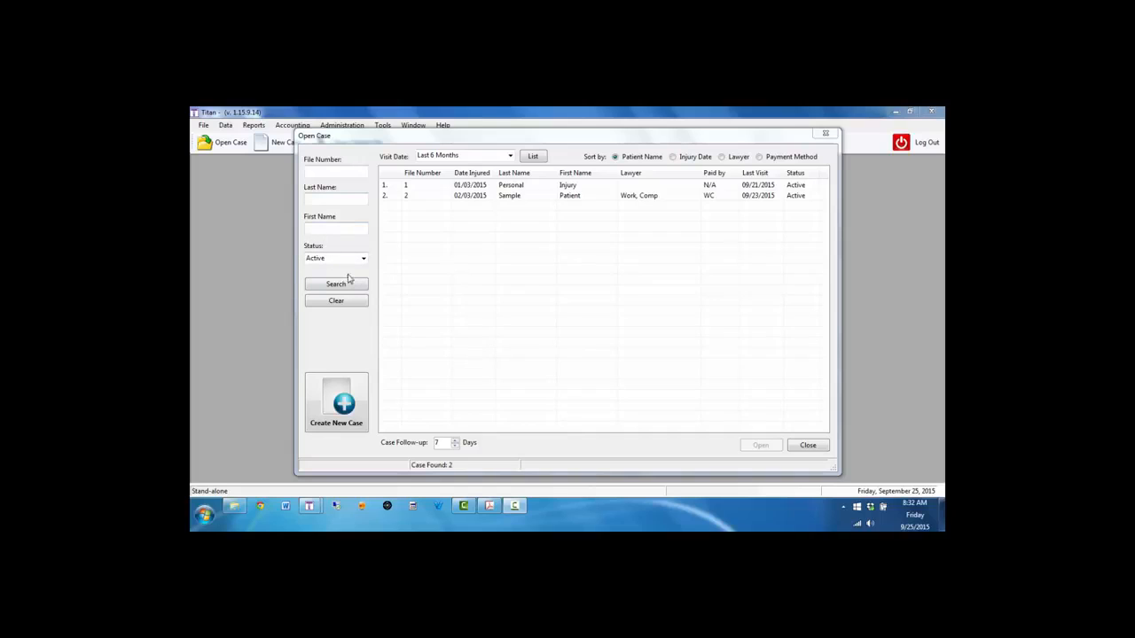
# - Set the visit date range to All, search for cases, and keep the status filter on Active
pyautogui.click(511, 157)
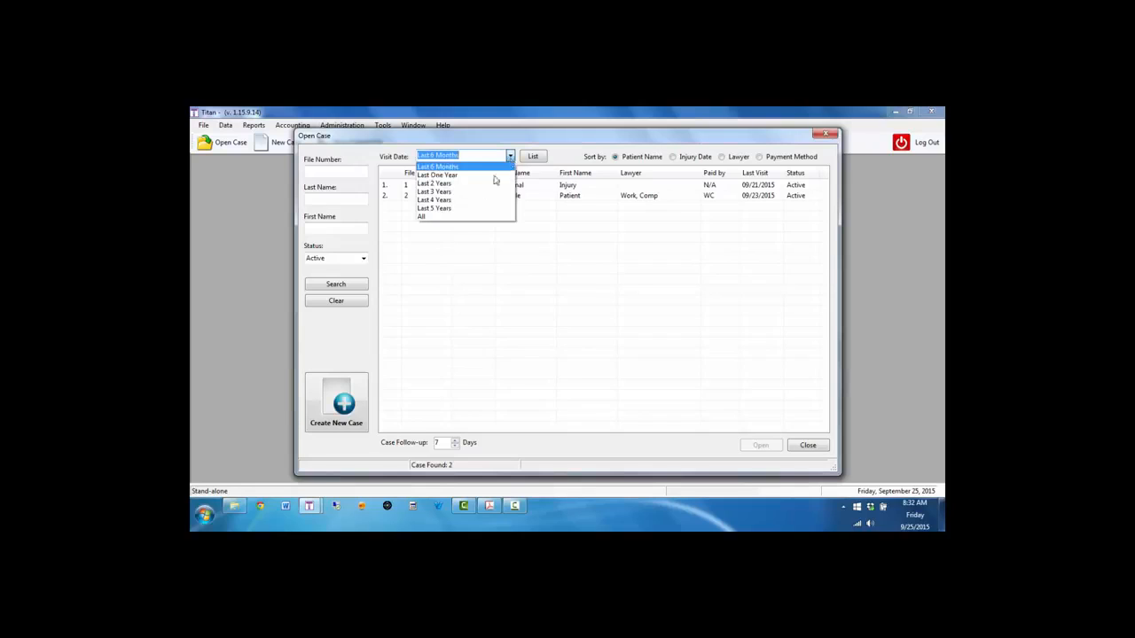
pyautogui.click(452, 217)
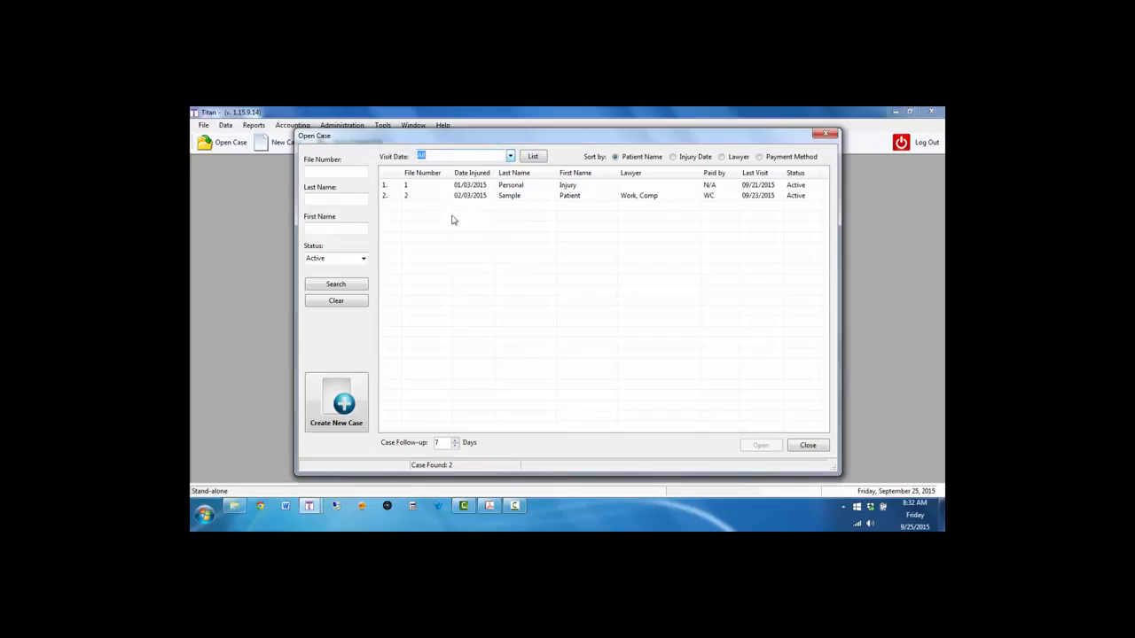
pyautogui.click(342, 285)
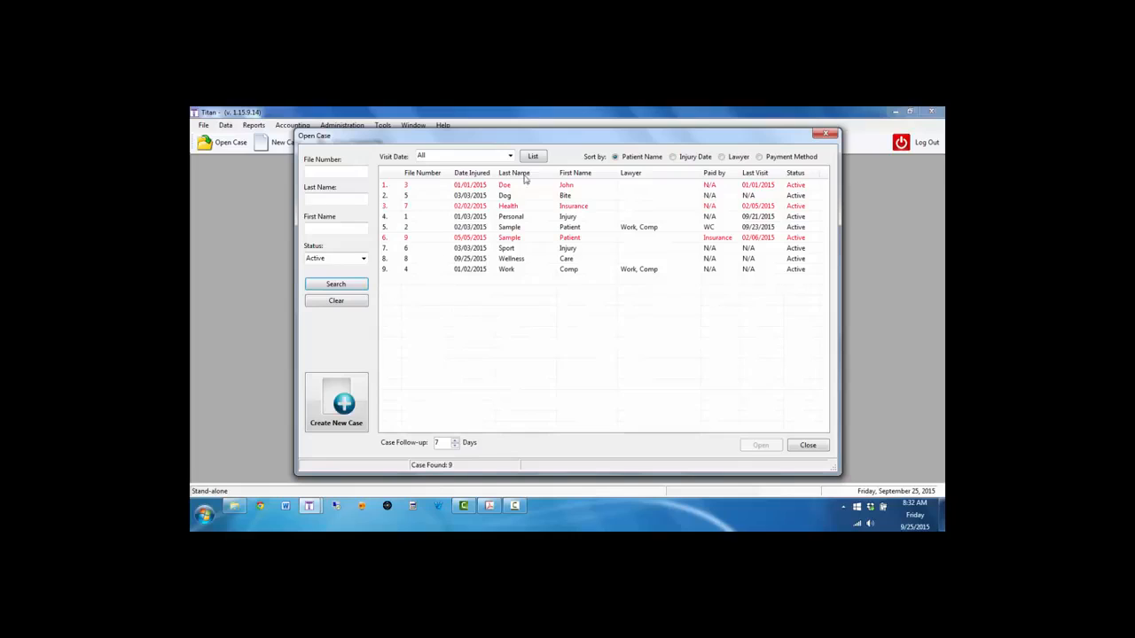
pyautogui.click(364, 258)
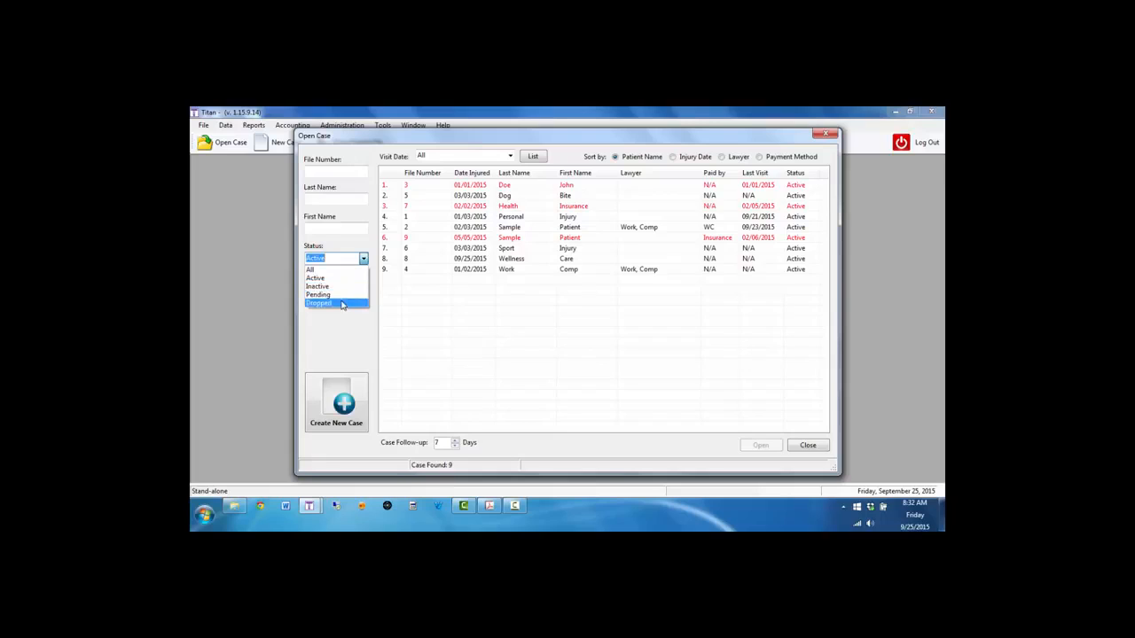
pyautogui.click(337, 281)
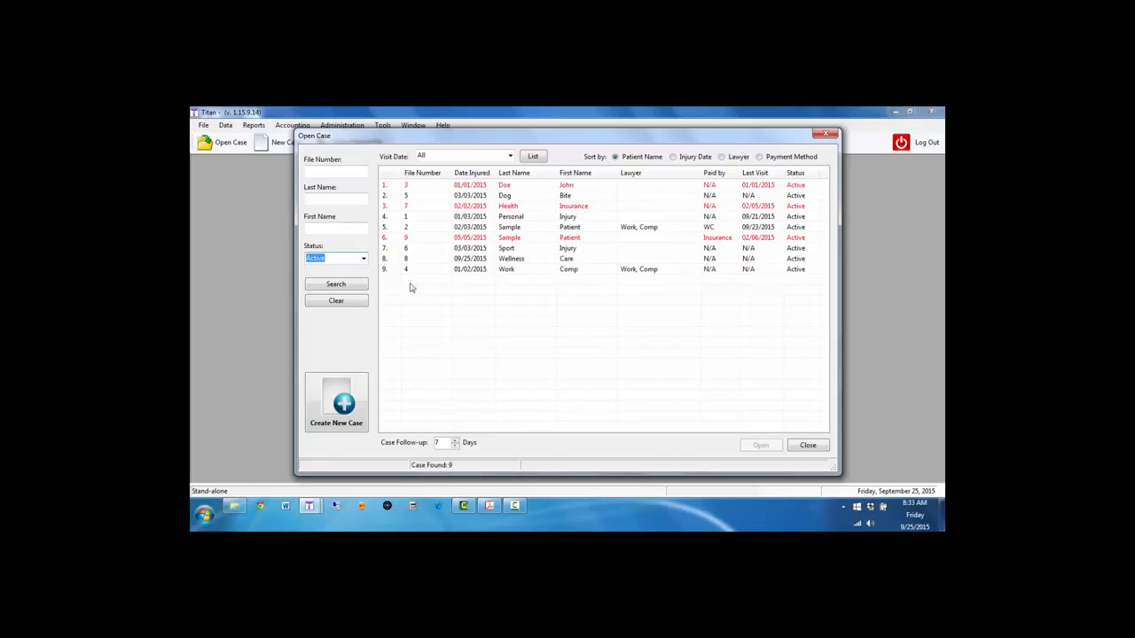
# - Look over the blank new case form and its new patient form, and cancel both without saving
pyautogui.click(336, 405)
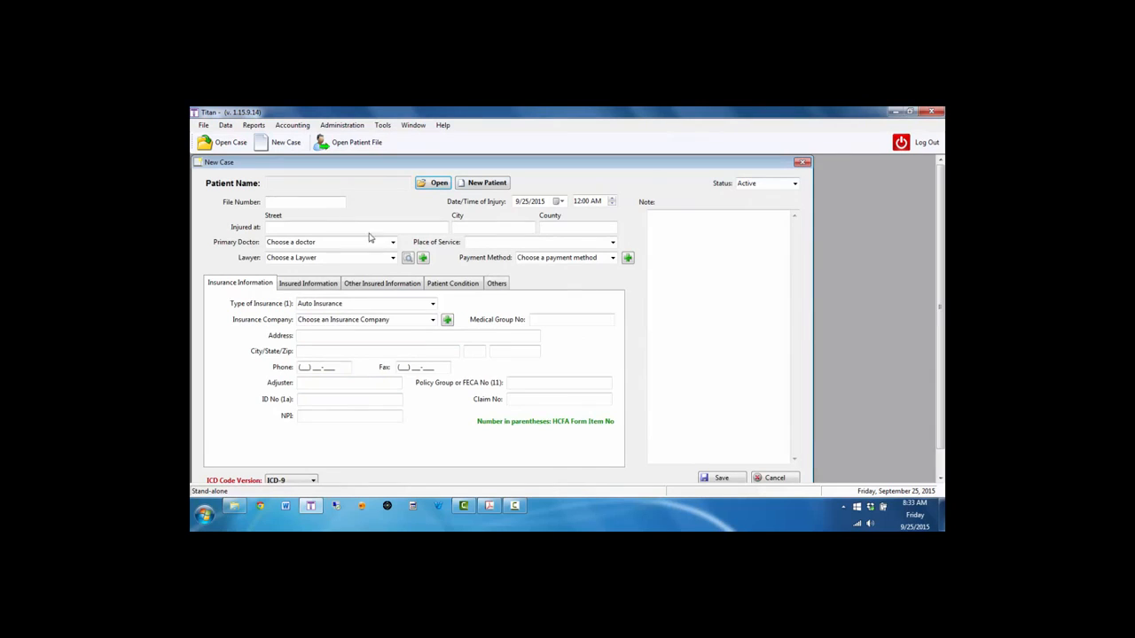
pyautogui.click(487, 183)
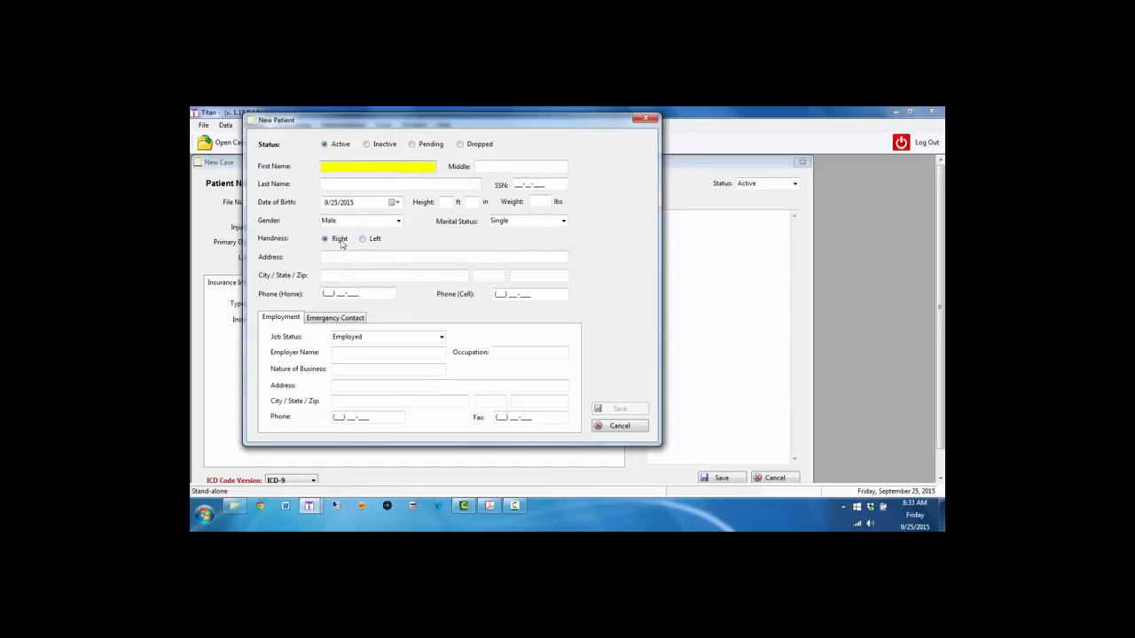
pyautogui.click(619, 426)
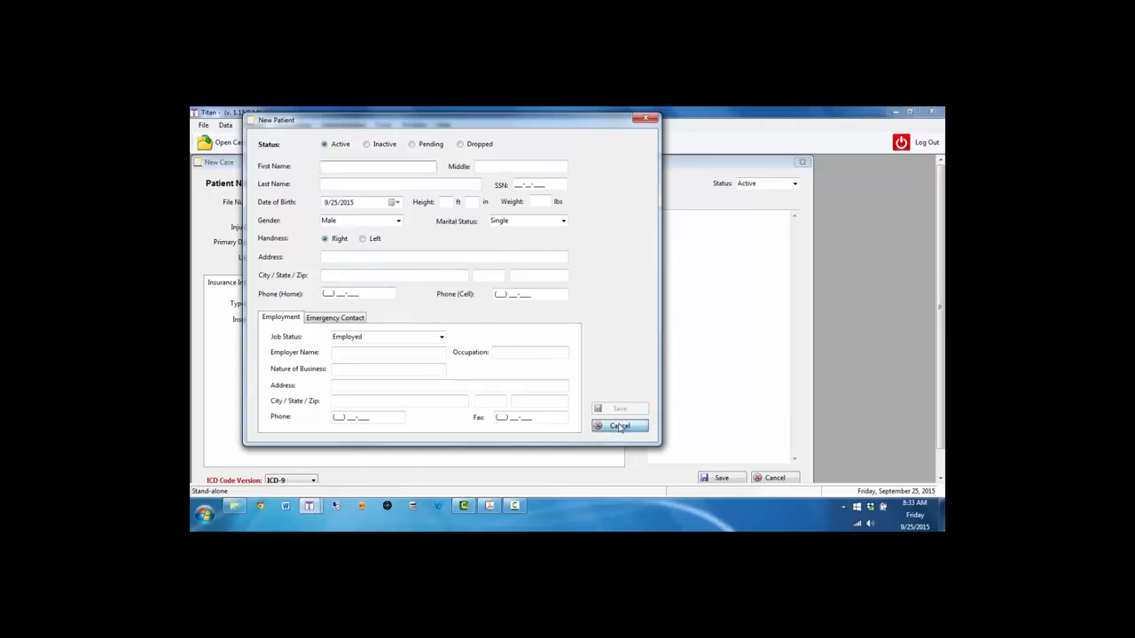
pyautogui.click(768, 478)
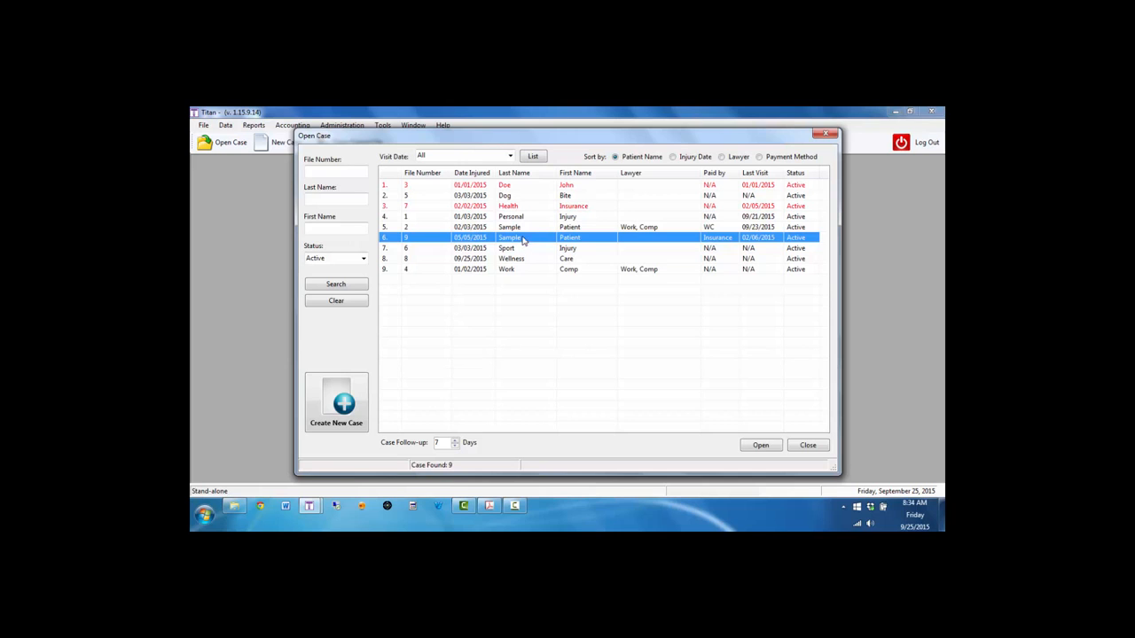
# - Open the case with the 02/02/2015 injury date and assign the listed chiropractic doctor as primary doctor
pyautogui.doubleClick(532, 207)
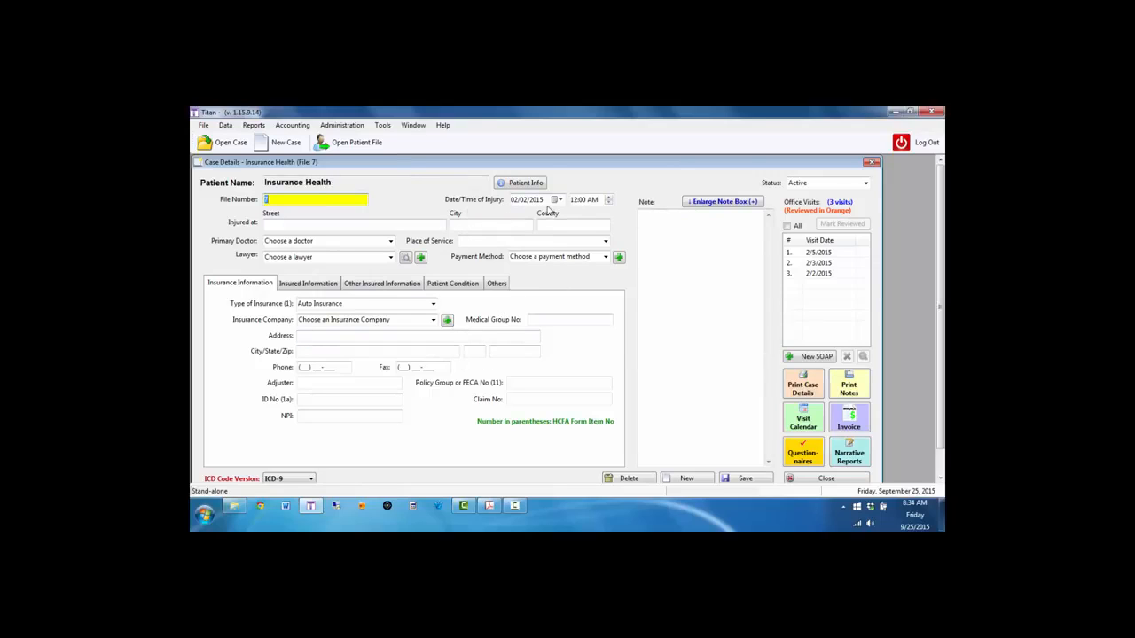
pyautogui.click(390, 241)
pyautogui.click(362, 261)
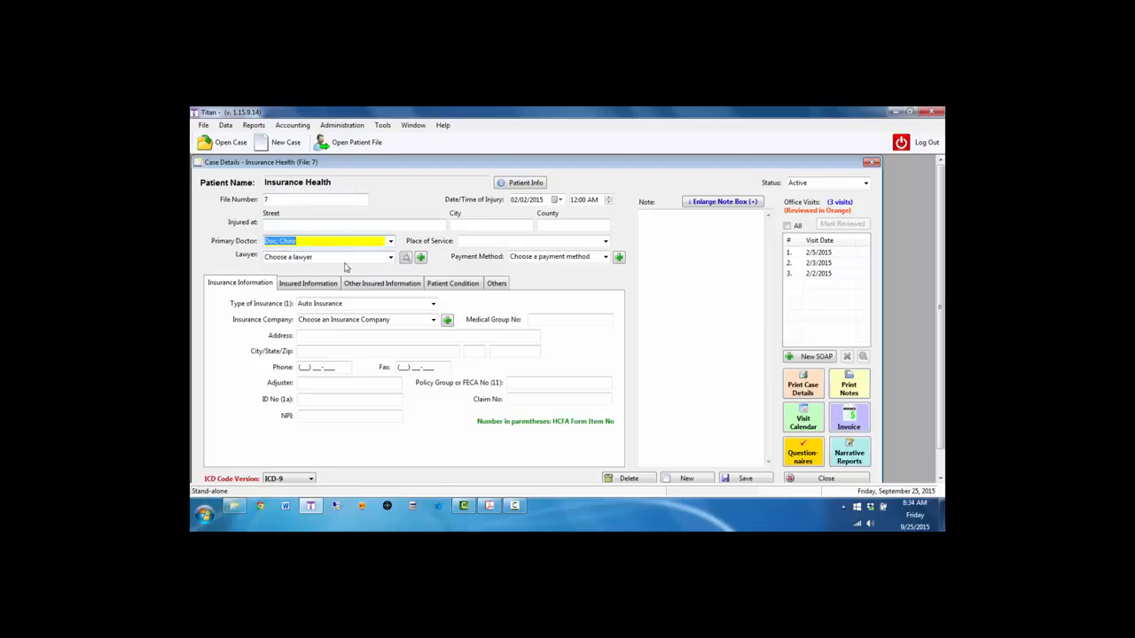
# - Try assigning the PI attorney as the case's lawyer, and return the field to no lawyer chosen
pyautogui.click(391, 258)
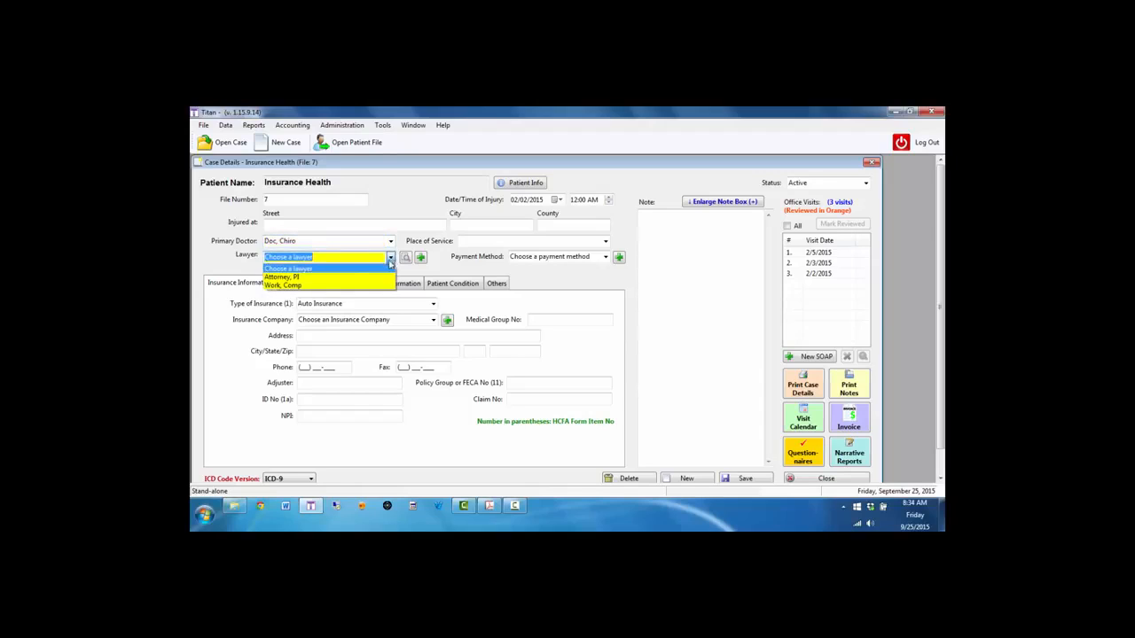
pyautogui.click(372, 278)
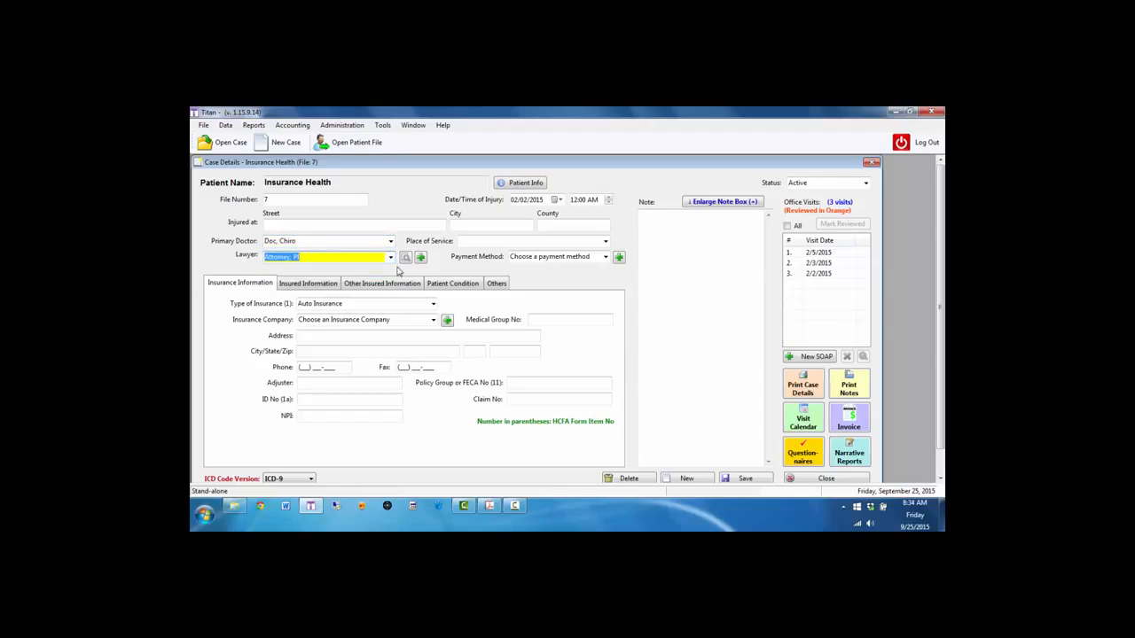
pyautogui.click(421, 257)
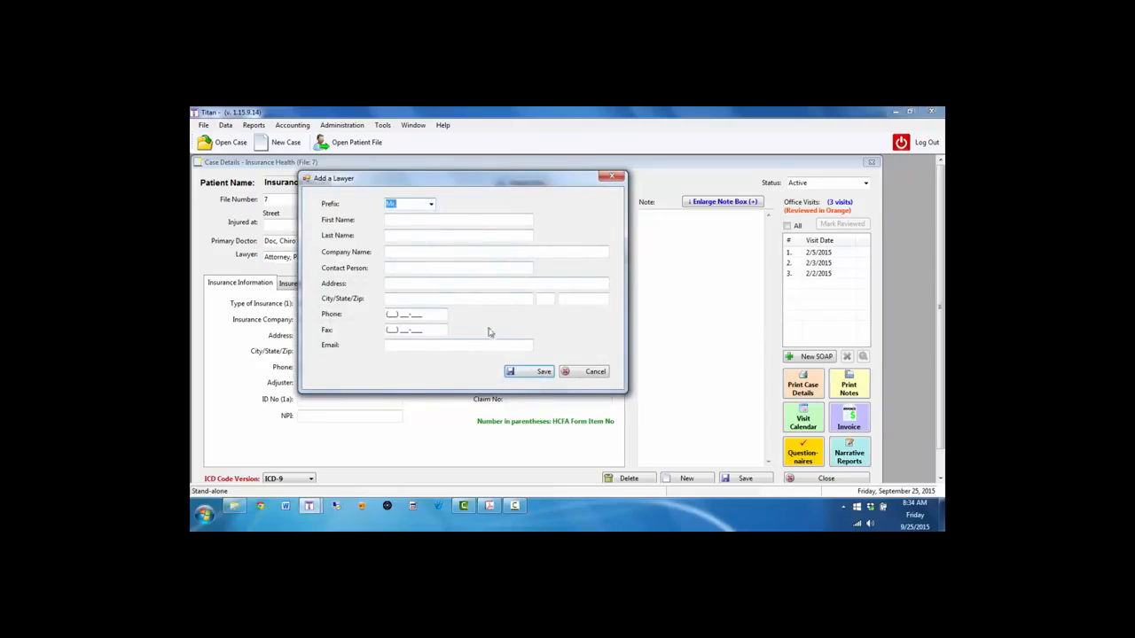
pyautogui.click(574, 379)
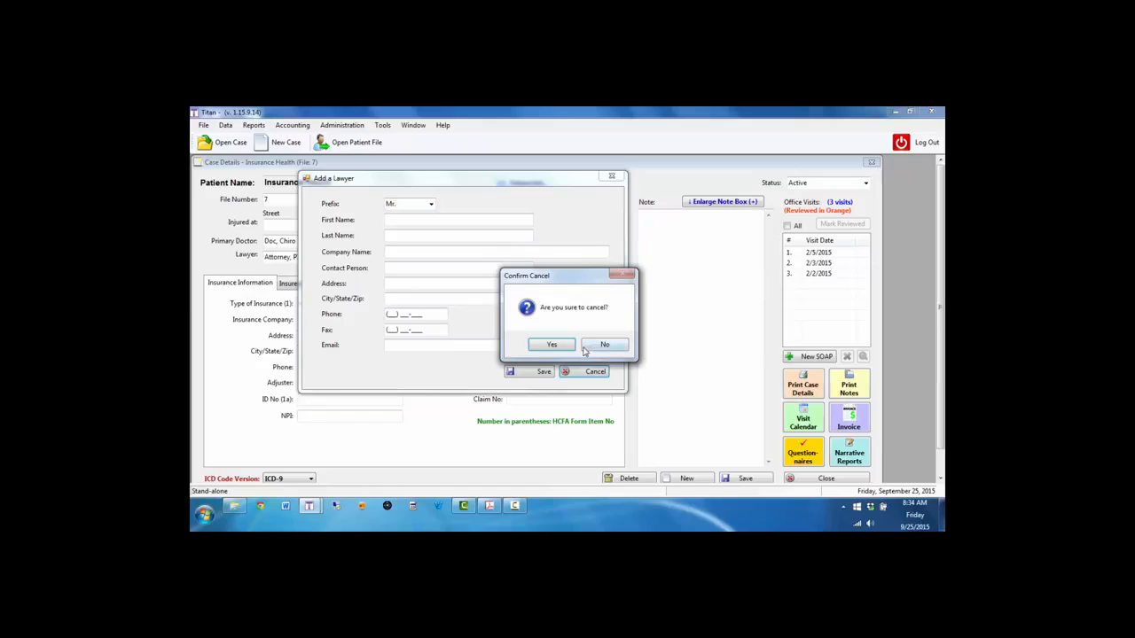
pyautogui.click(551, 349)
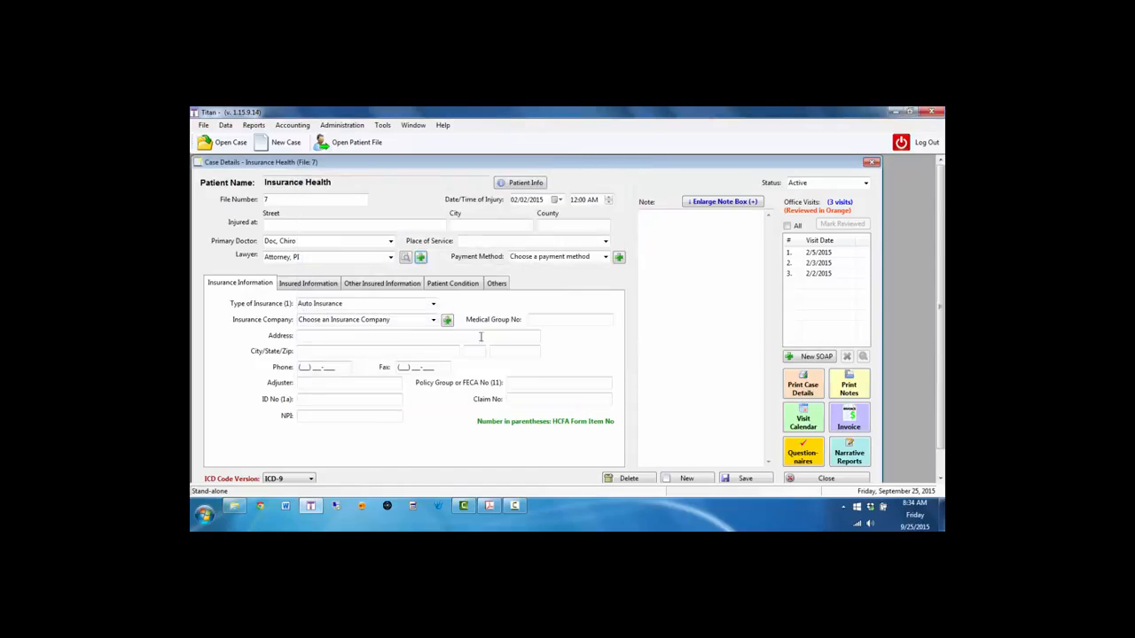
pyautogui.click(390, 257)
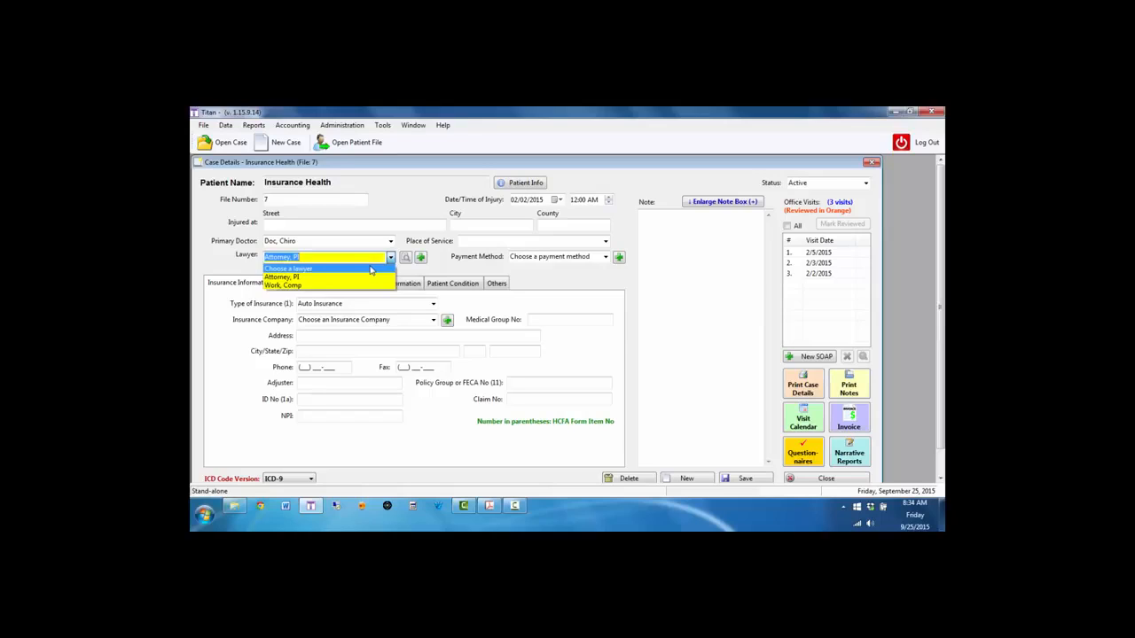
pyautogui.click(371, 268)
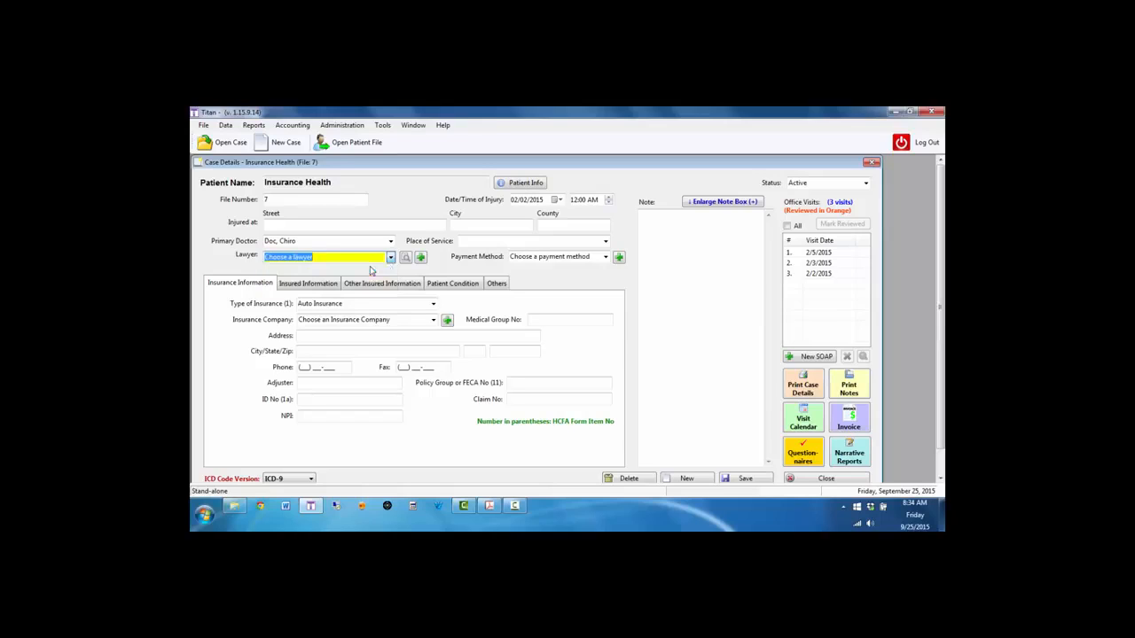
# - Set the case's payment method to Insurance and review the other available payment methods
pyautogui.click(607, 259)
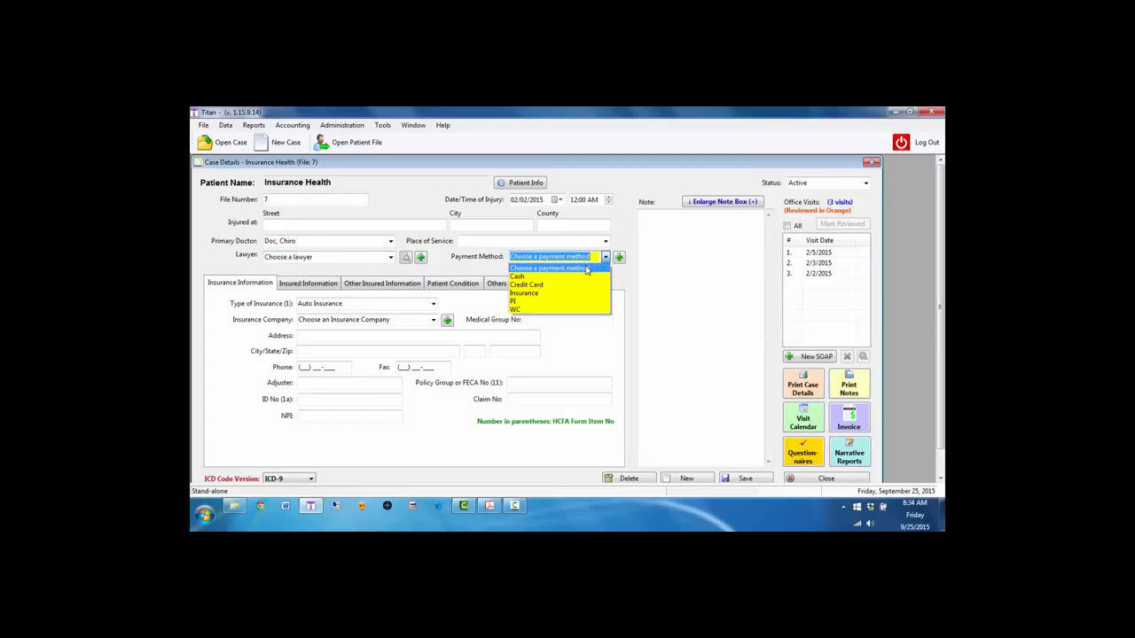
pyautogui.click(547, 299)
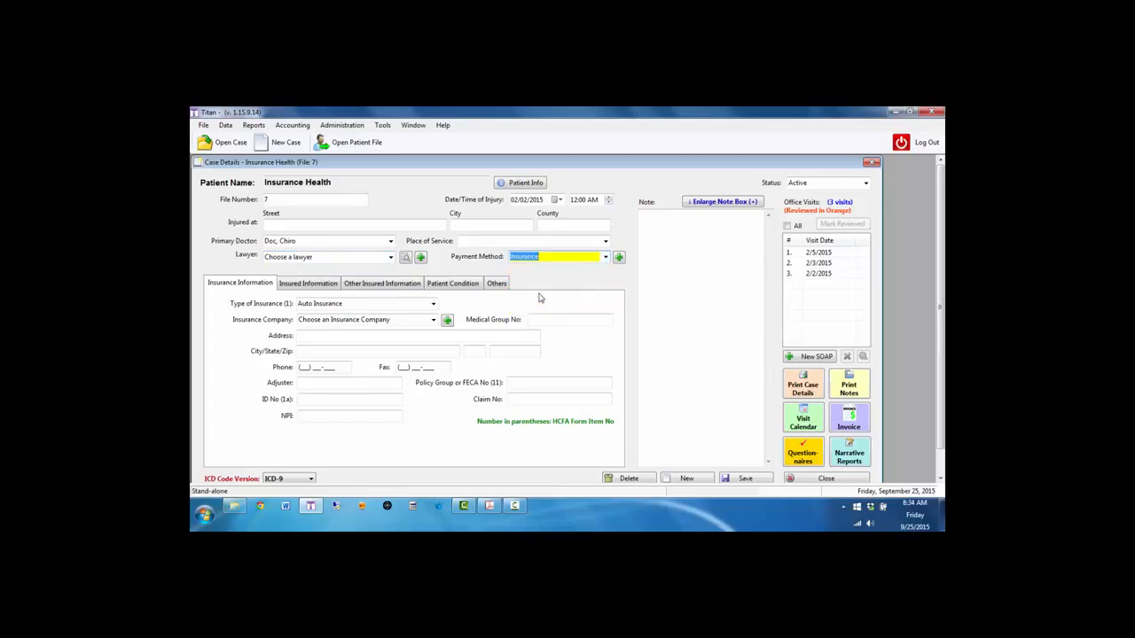
pyautogui.click(606, 260)
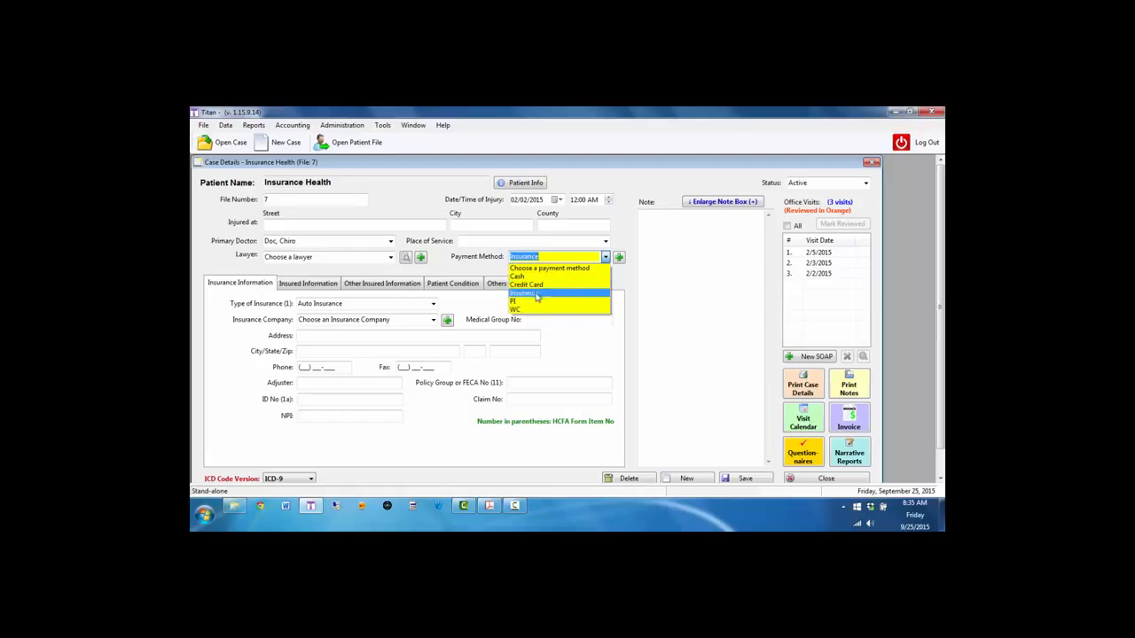
pyautogui.click(619, 278)
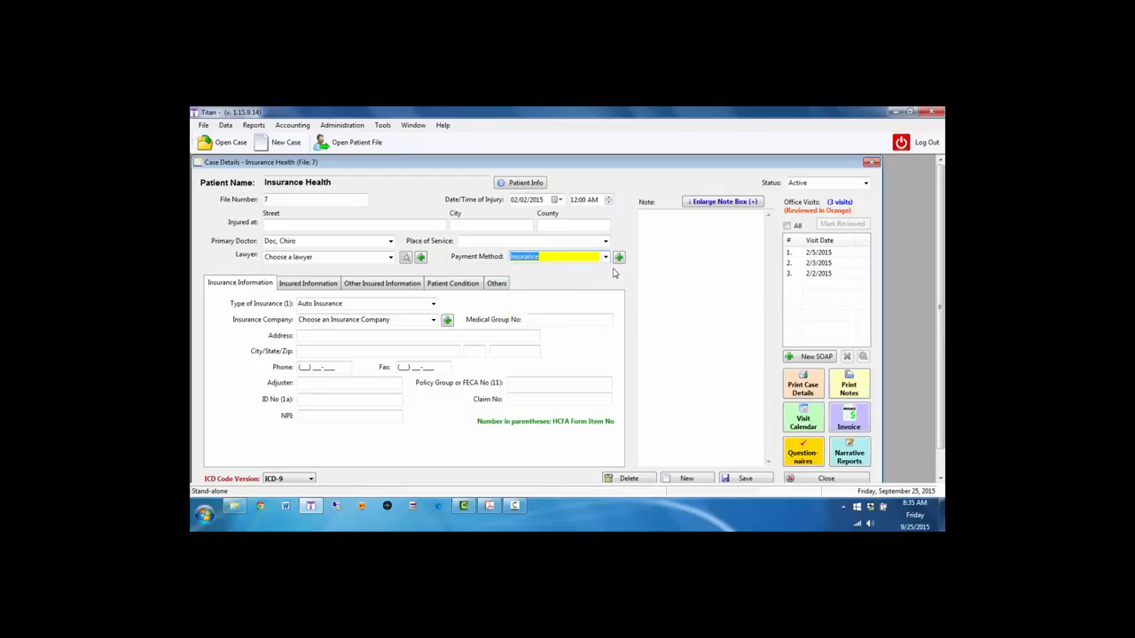
pyautogui.click(606, 257)
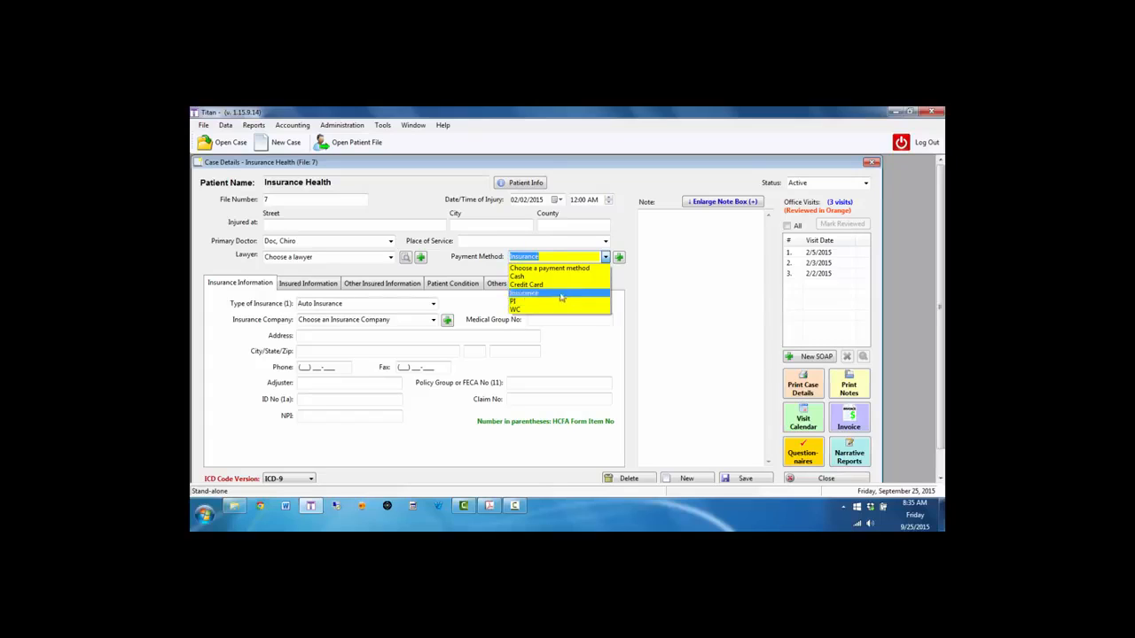
pyautogui.click(624, 272)
# - Add a new payment method named PI/Med Pay to the payment methods list
pyautogui.click(619, 257)
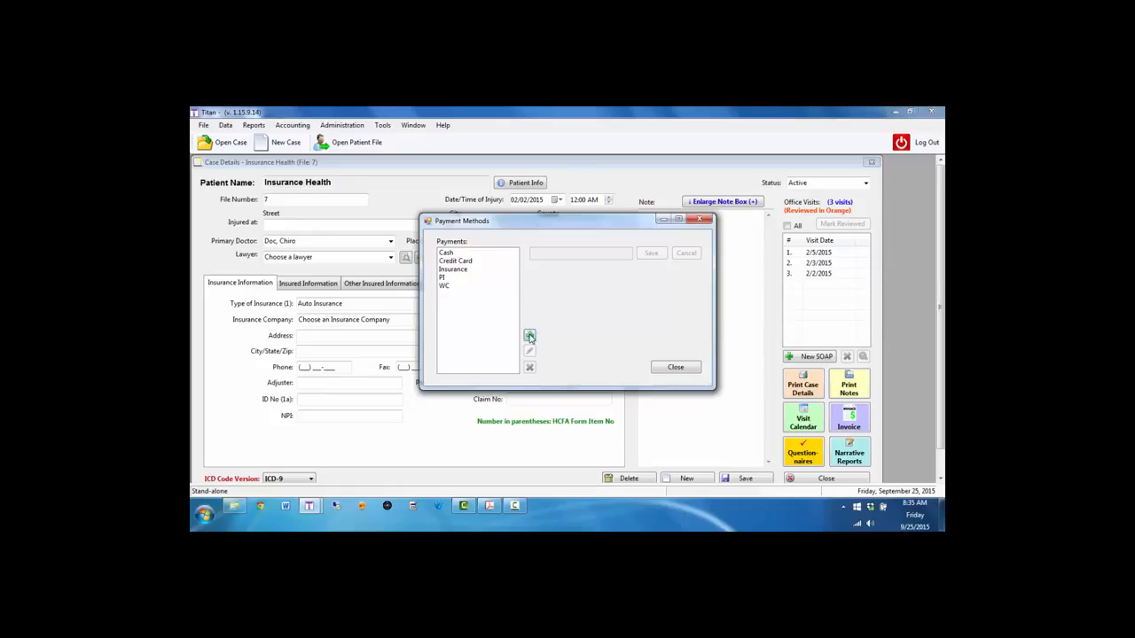
pyautogui.click(530, 336)
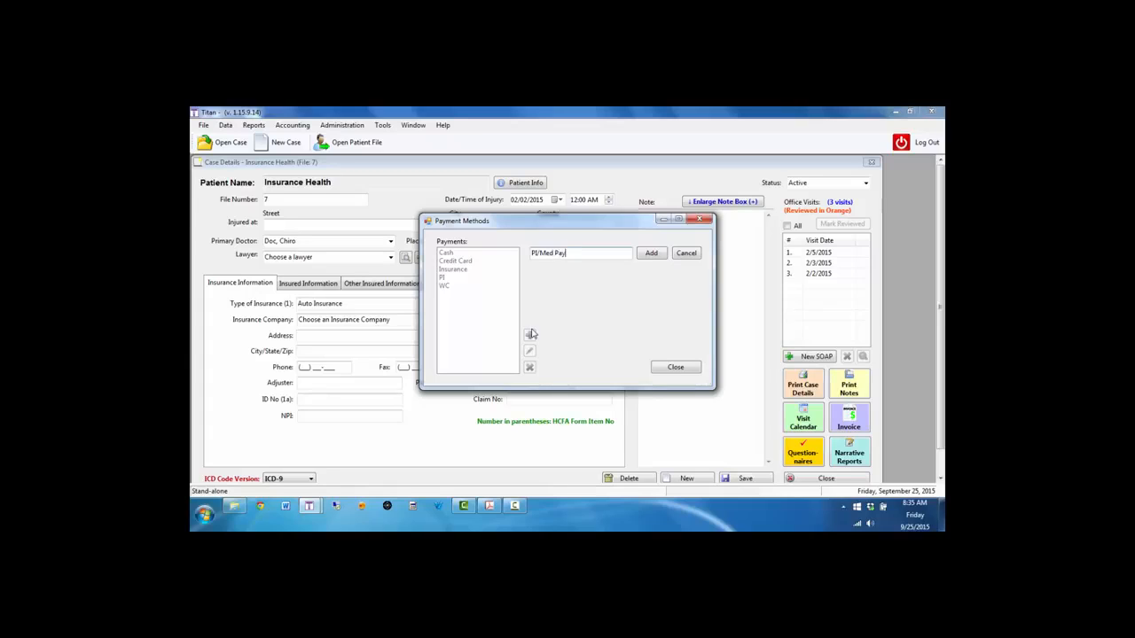
pyautogui.click(649, 253)
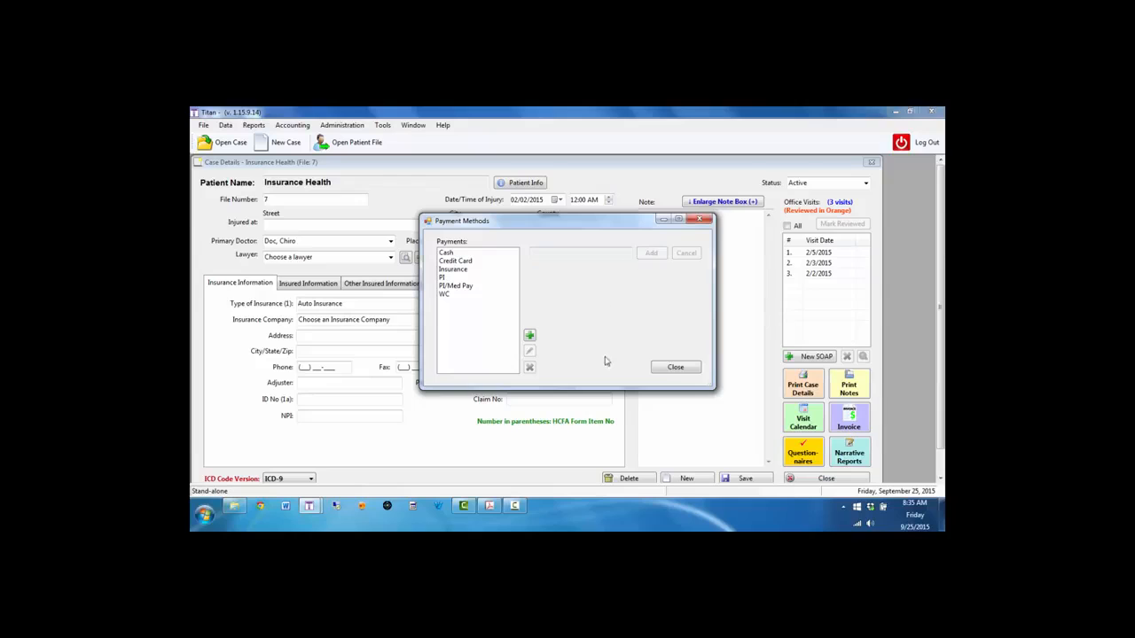
pyautogui.click(676, 367)
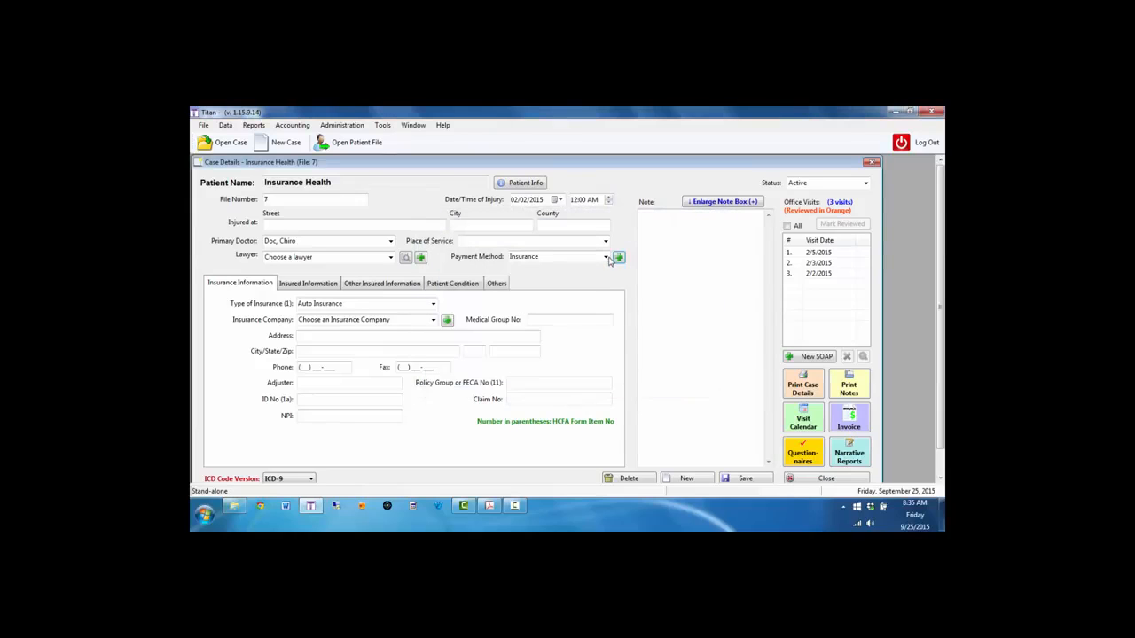
# - Try PI/Med Pay as the case's payment method, and return it to Insurance
pyautogui.click(606, 258)
pyautogui.click(552, 311)
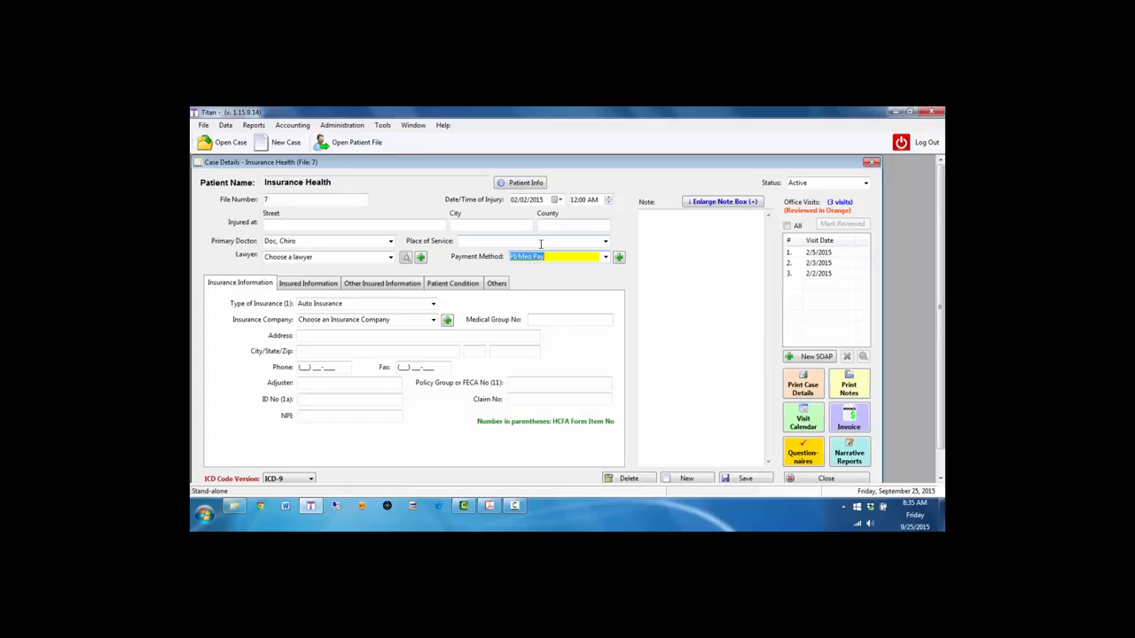
pyautogui.click(606, 257)
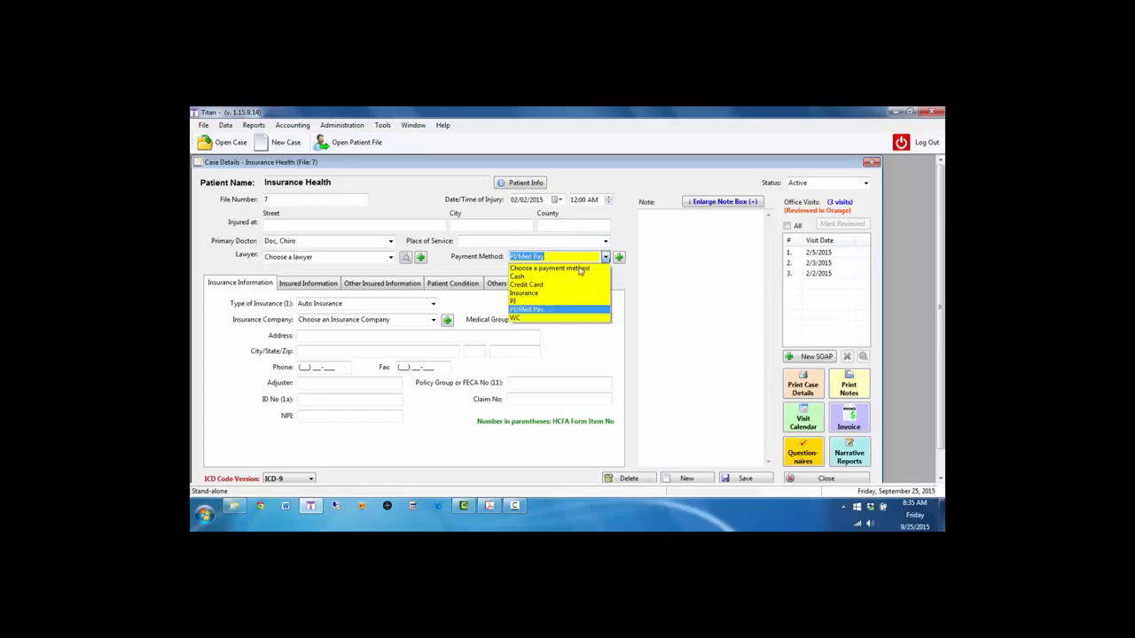
pyautogui.click(532, 292)
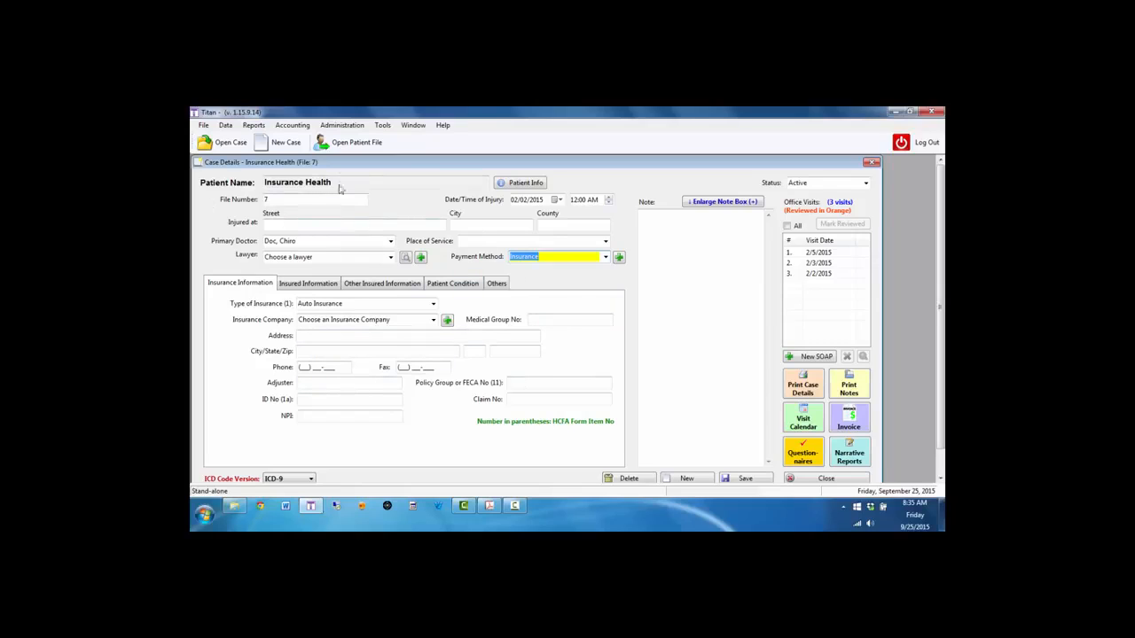
# - Examine the insurance type and insurance company choices and the blank form for adding an insurance company
pyautogui.click(433, 304)
pyautogui.click(434, 305)
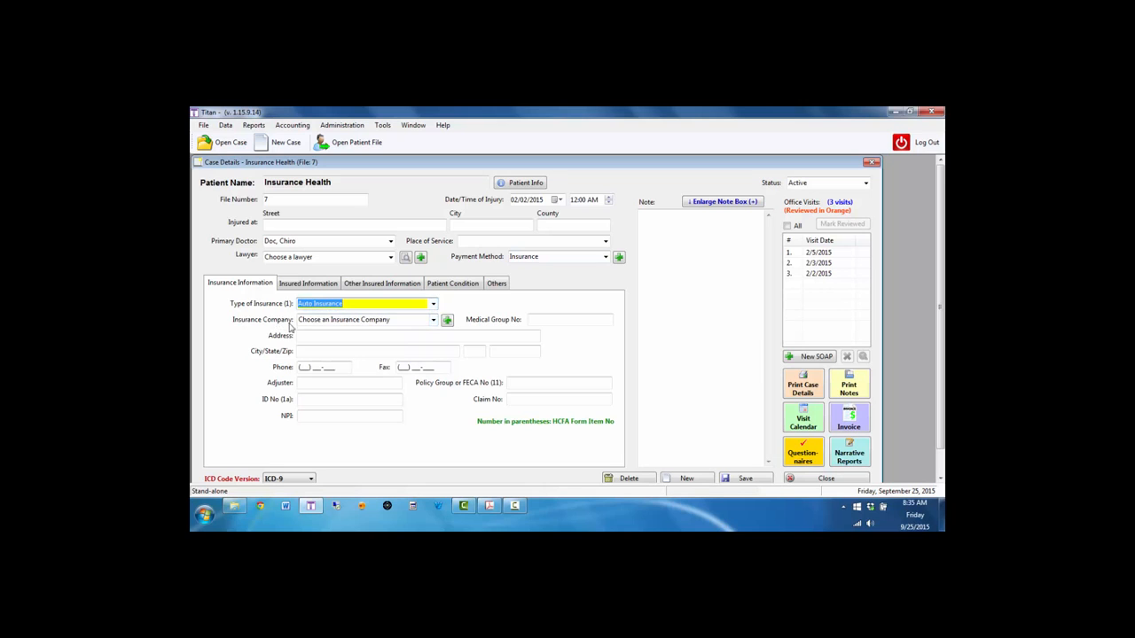
pyautogui.click(447, 321)
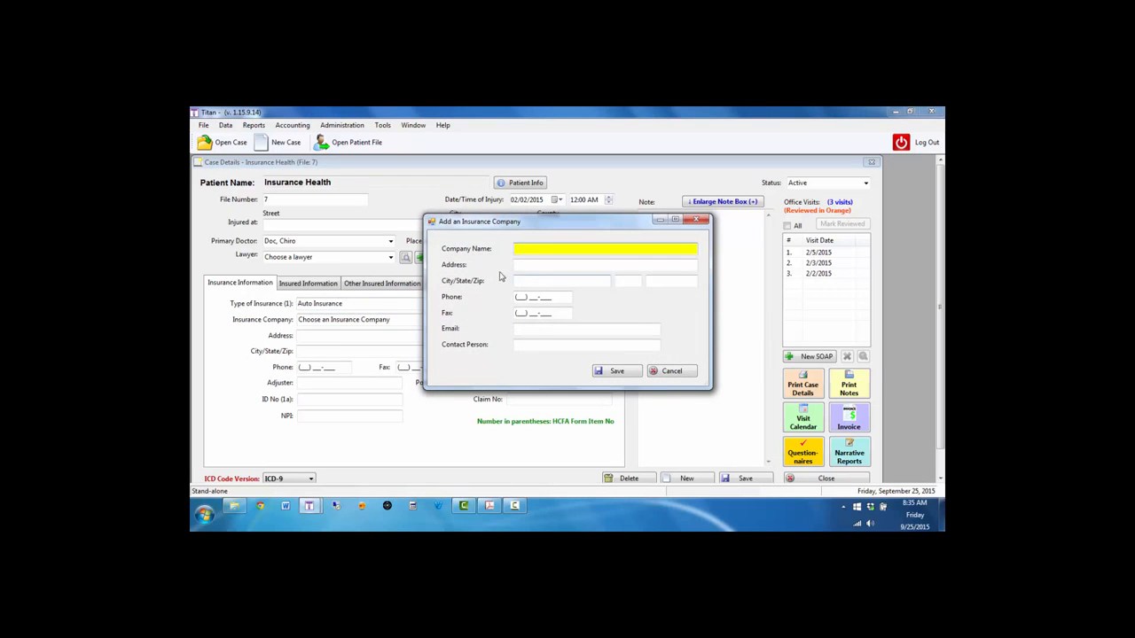
pyautogui.click(671, 370)
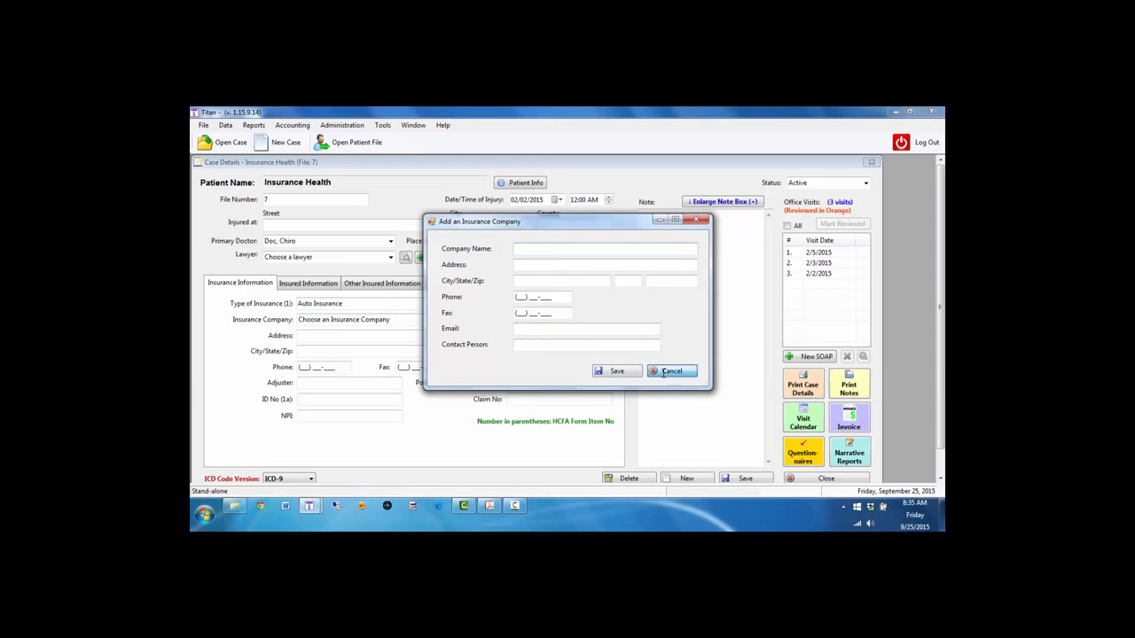
pyautogui.click(433, 320)
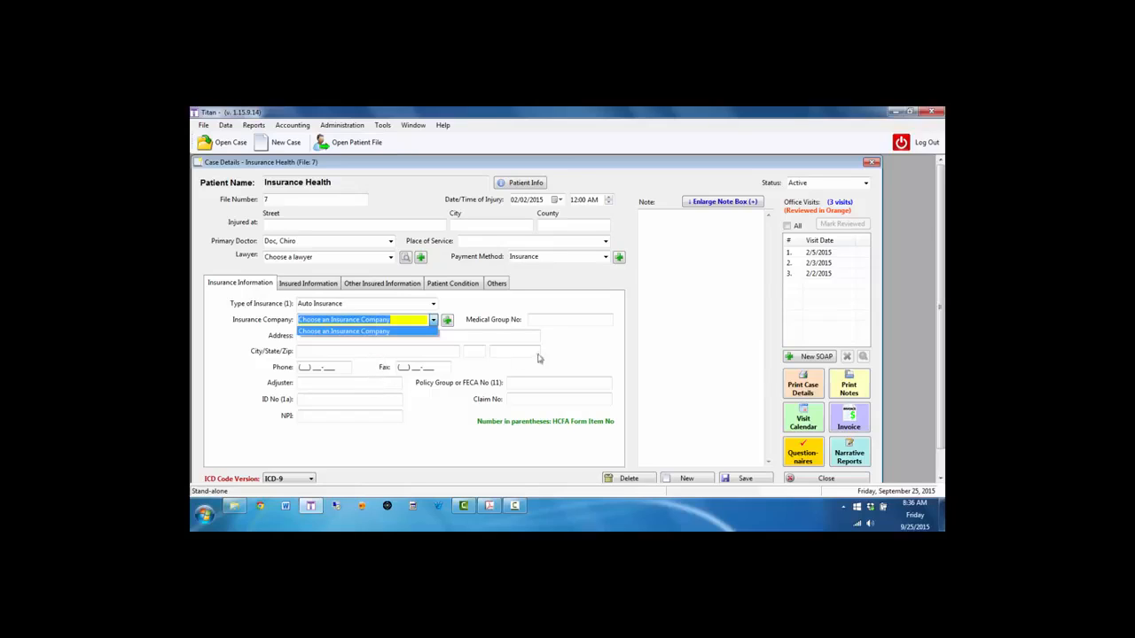
pyautogui.click(568, 357)
# - Try filling in the case's insured information with the Same as patient option
pyautogui.click(310, 284)
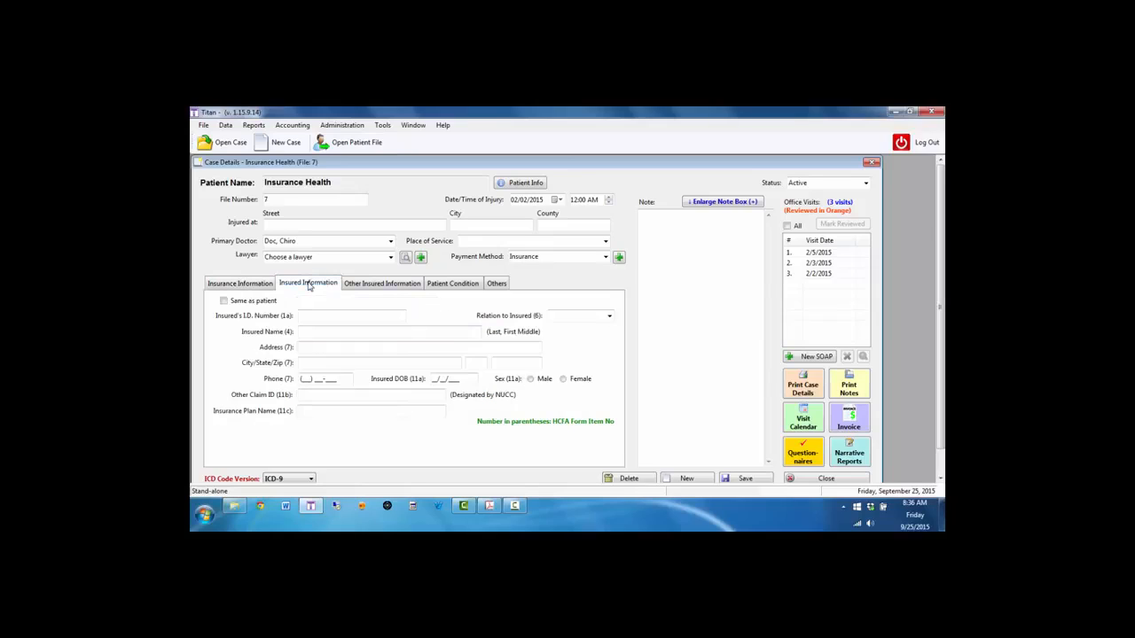
pyautogui.click(225, 302)
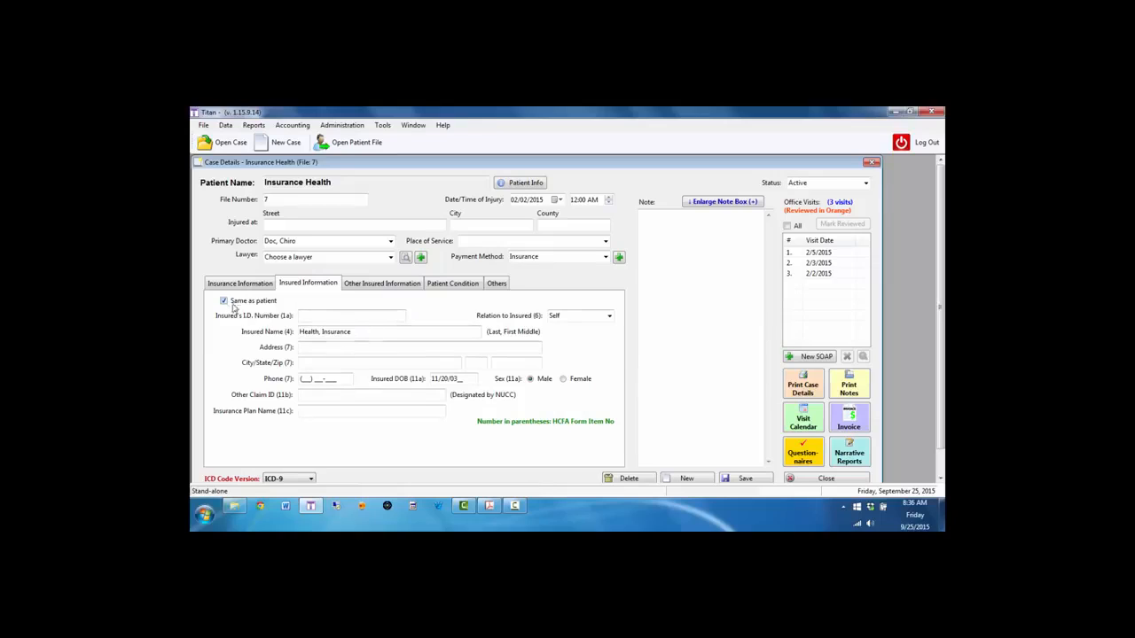
pyautogui.click(225, 302)
# - Review the case's other insured information, patient condition and other claim fields, and return to the insurance information
pyautogui.click(398, 287)
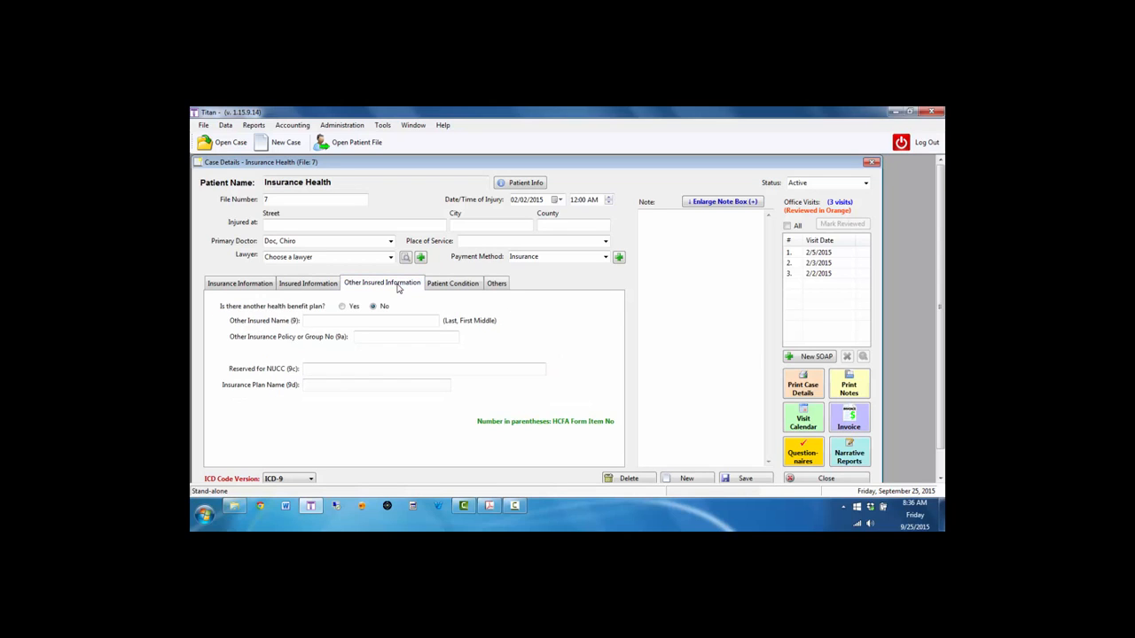
pyautogui.click(448, 286)
pyautogui.click(499, 284)
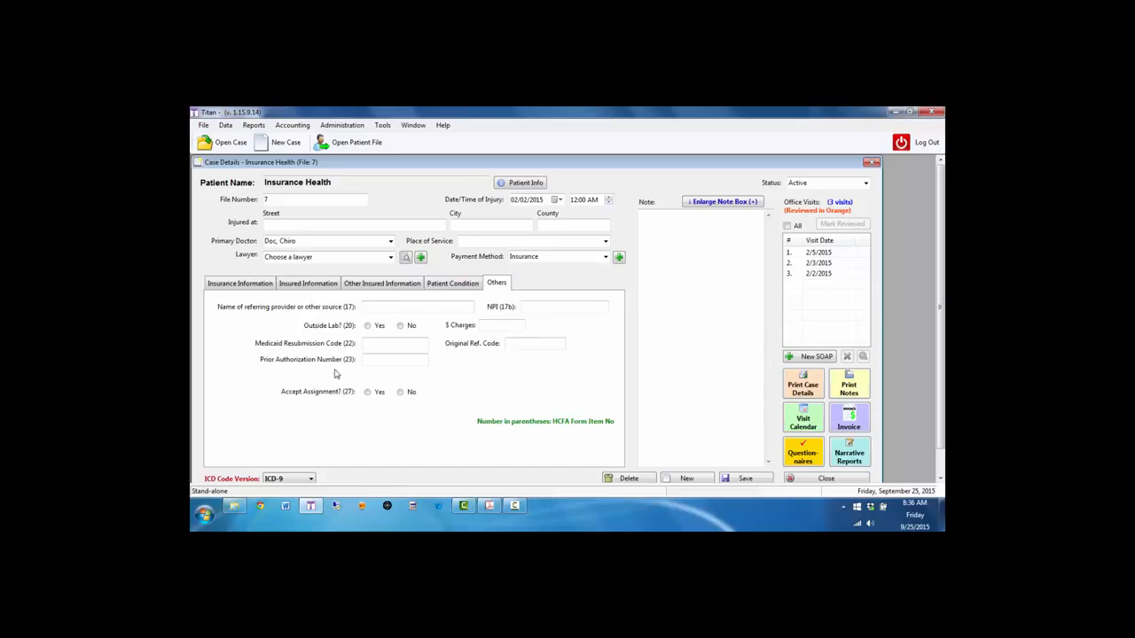
pyautogui.click(265, 287)
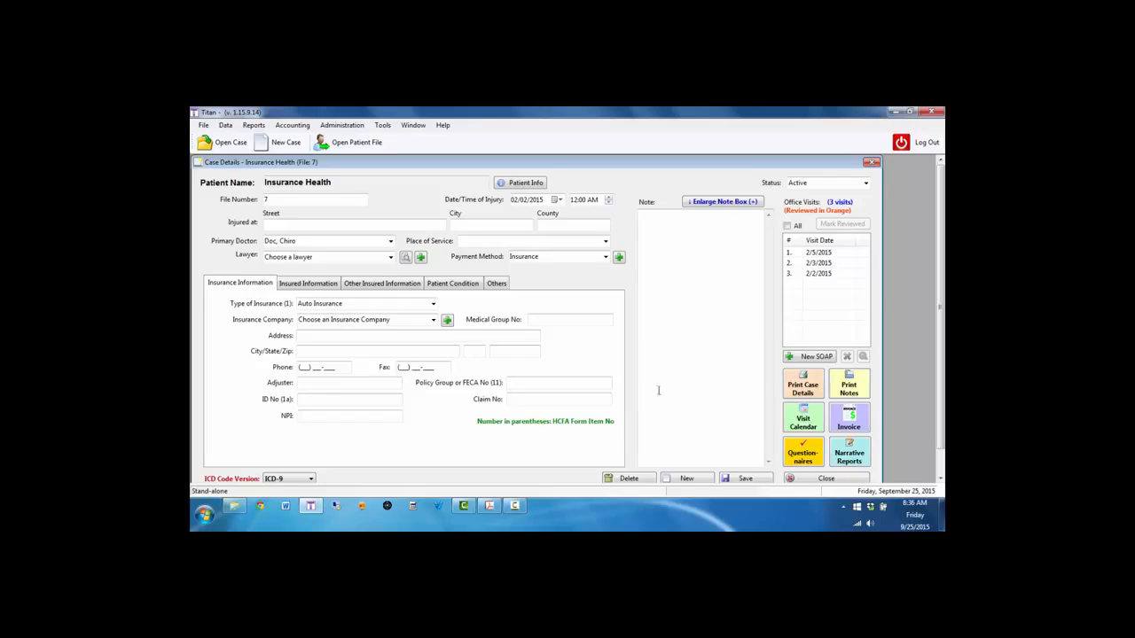
# - Open a new SOAP progress sheet for the case, review its sections and close it
pyautogui.click(809, 357)
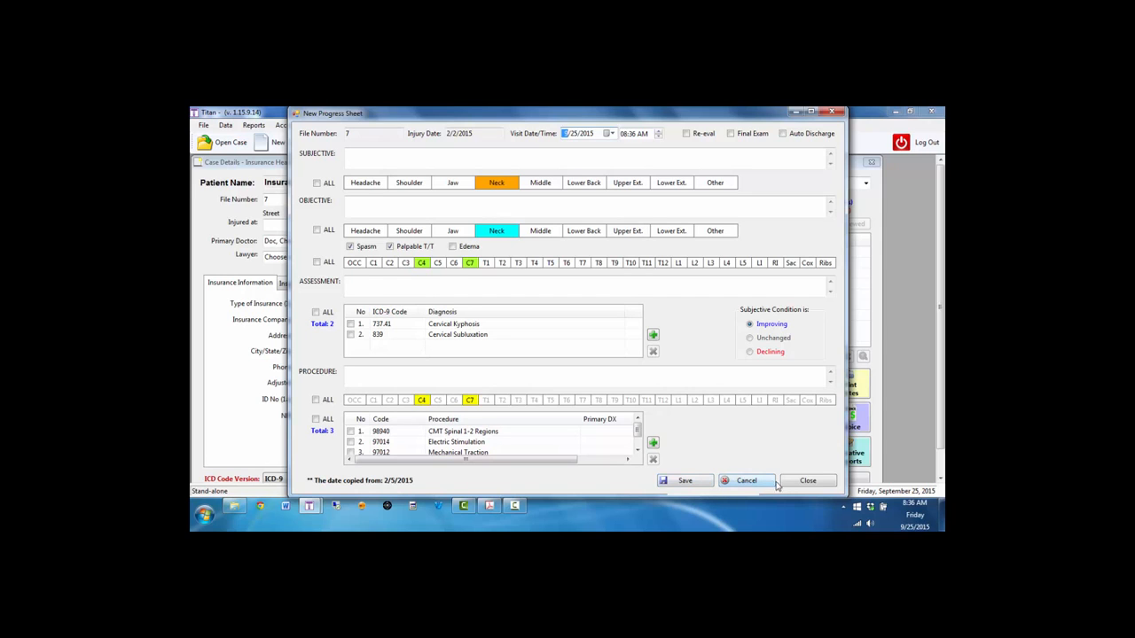
pyautogui.click(807, 481)
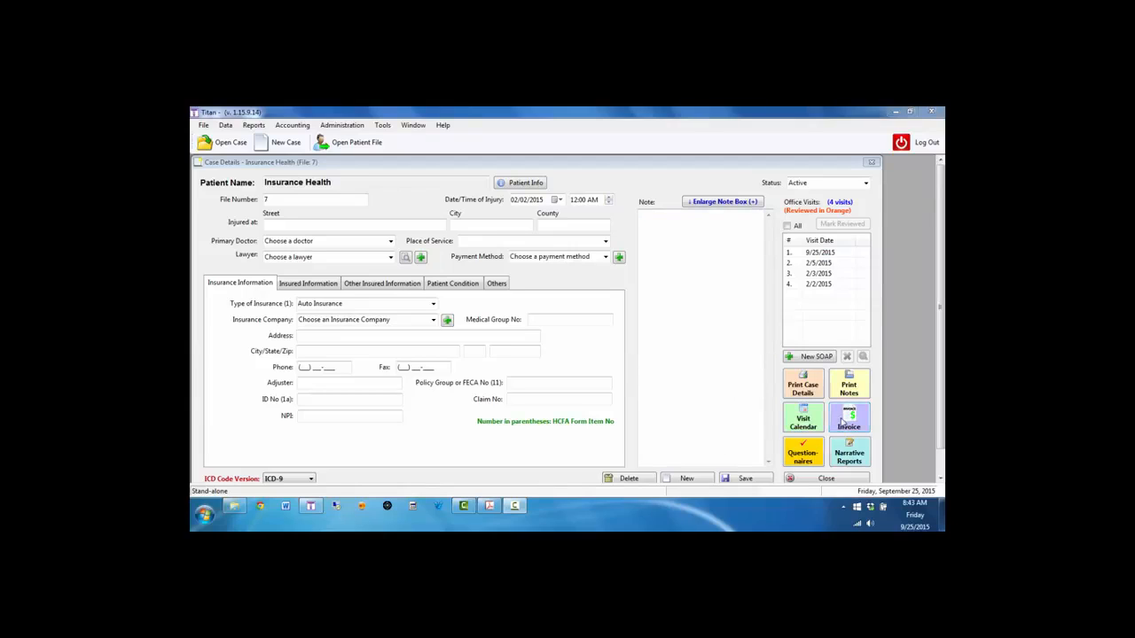
# - Preview the Text & Form printout of the invoice's CMS1500 insurance claim form, and try the Text only print mode
pyautogui.click(842, 423)
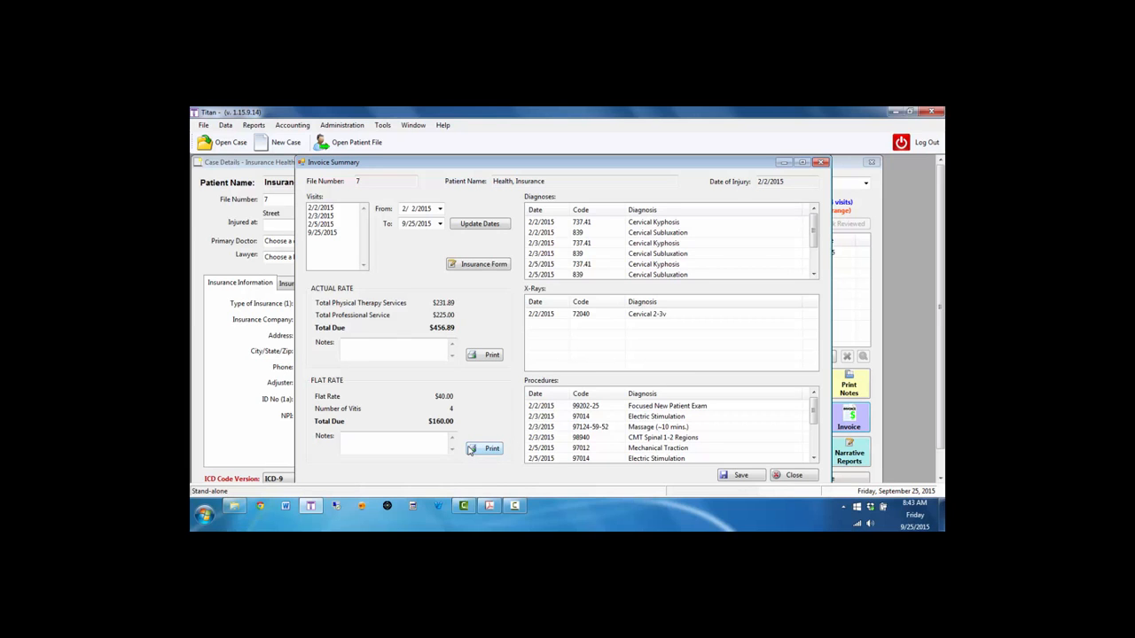
pyautogui.click(479, 266)
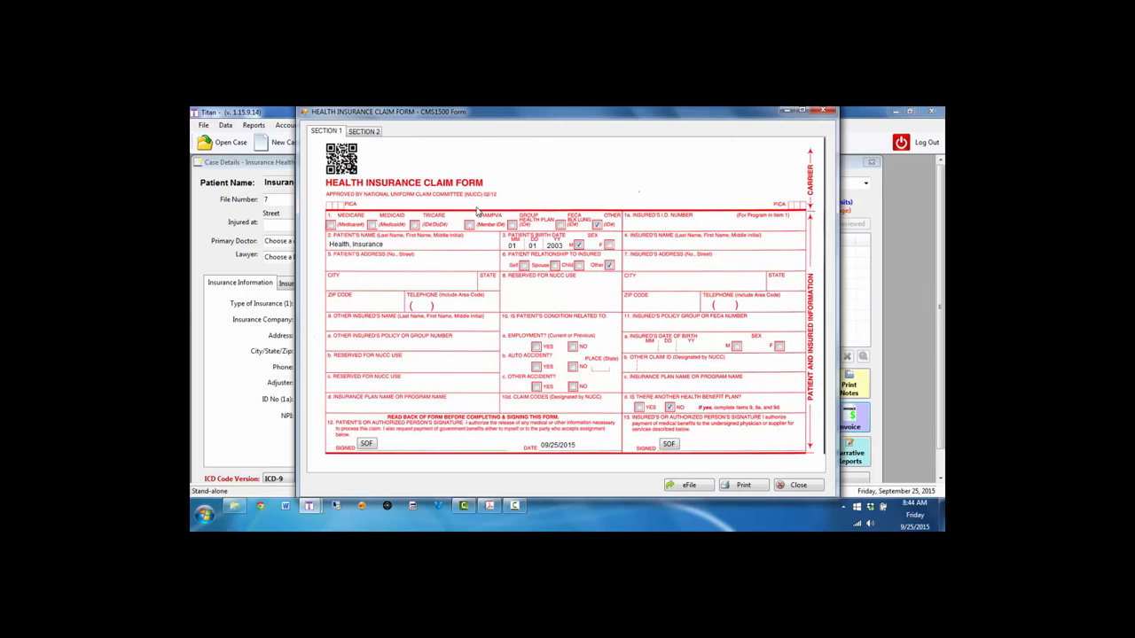
pyautogui.click(742, 487)
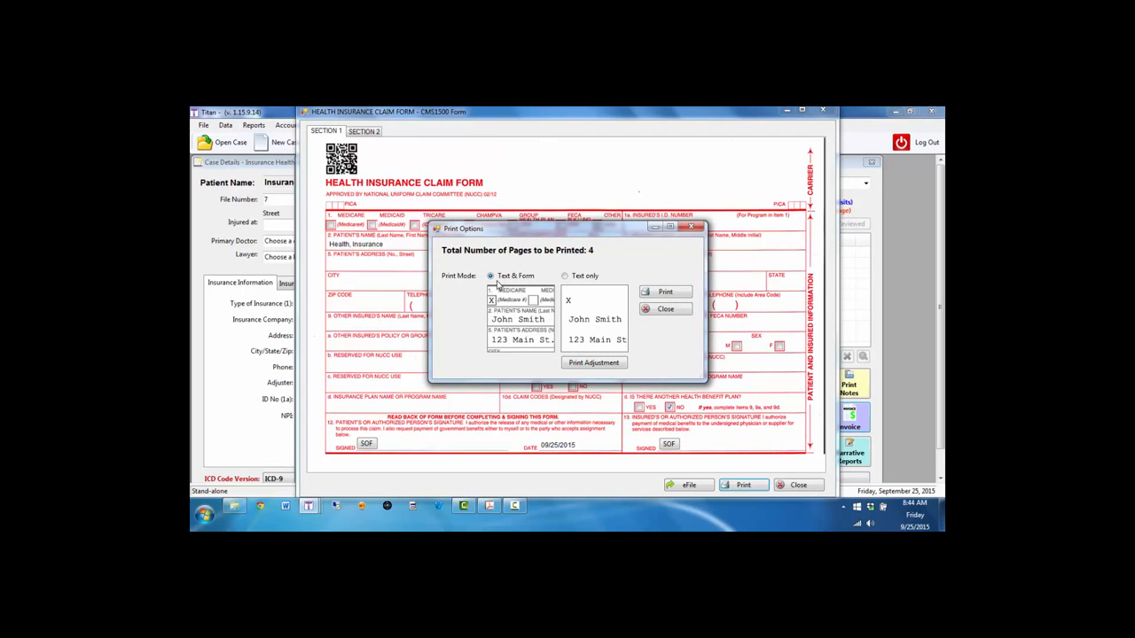
pyautogui.click(659, 299)
pyautogui.scroll(-2, 626, 312)
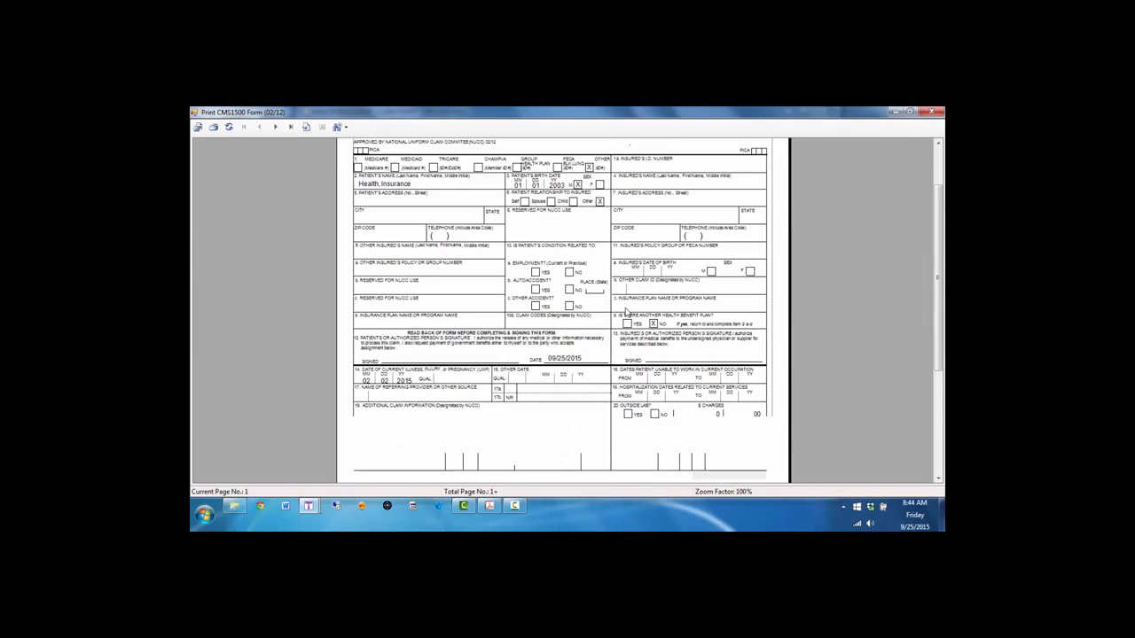
pyautogui.click(933, 113)
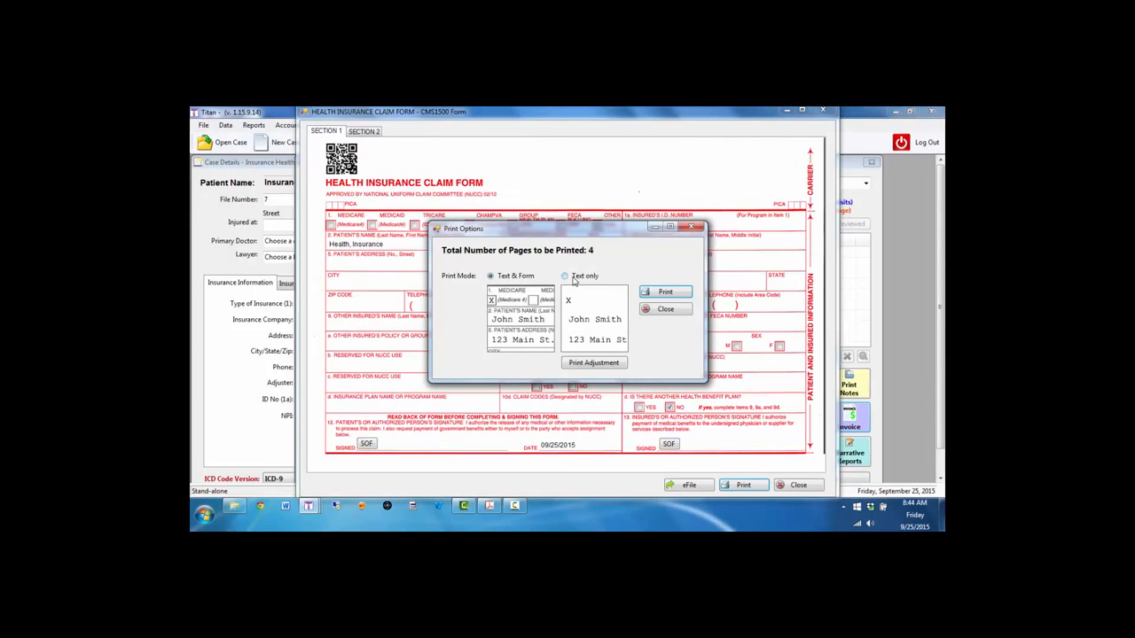
pyautogui.click(567, 277)
pyautogui.click(663, 309)
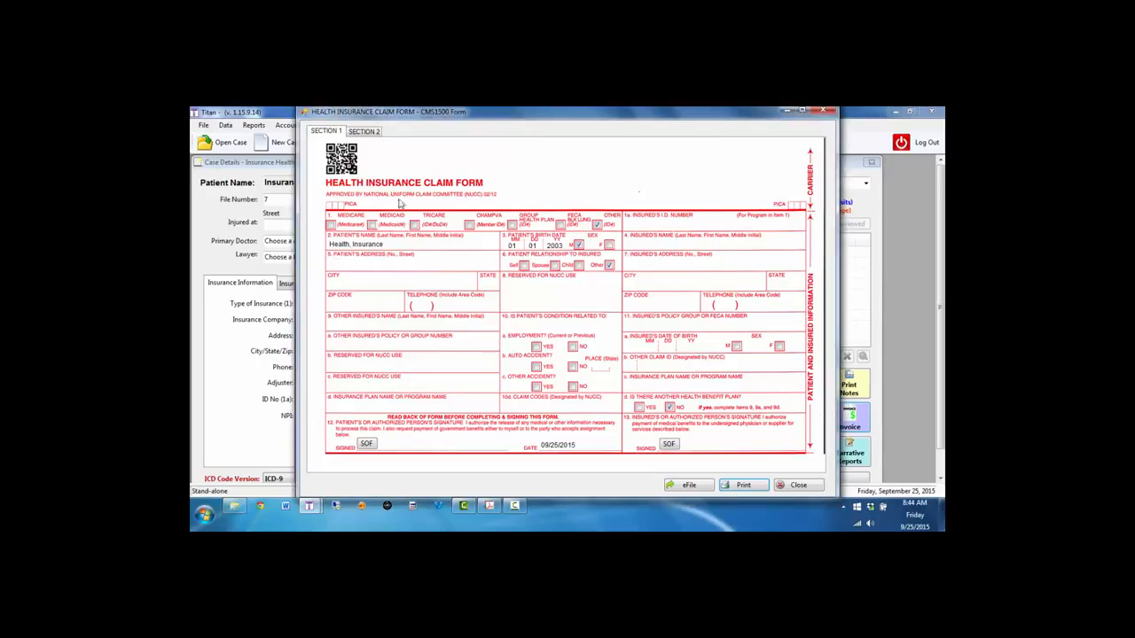
# - Mark both signature fields of the claim form as Signature on File and close the form
pyautogui.click(367, 444)
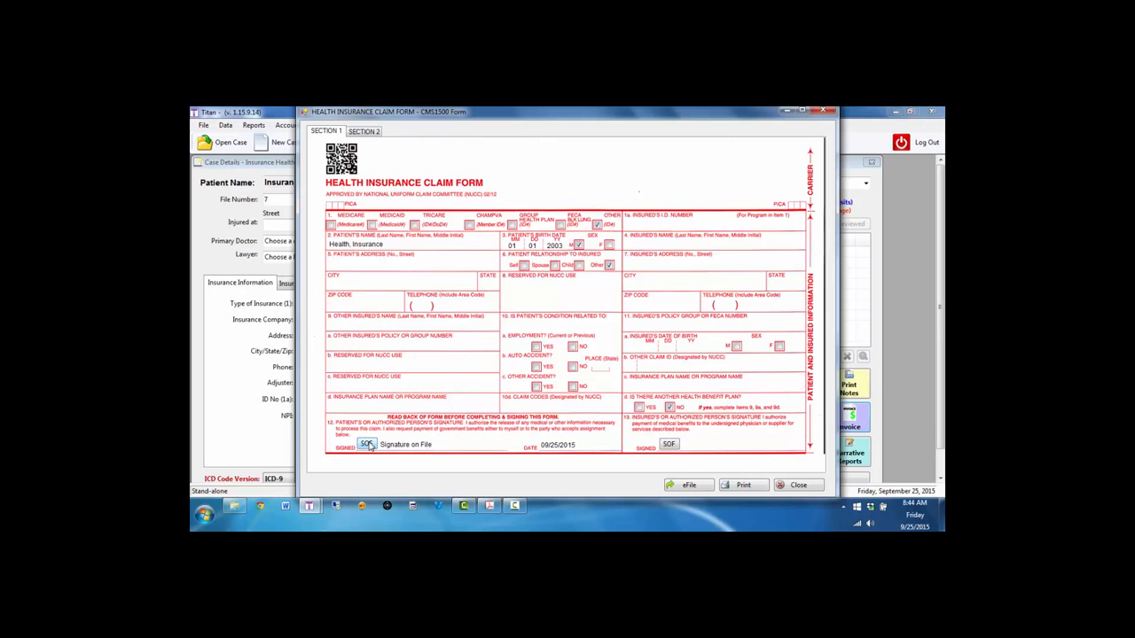
pyautogui.click(668, 444)
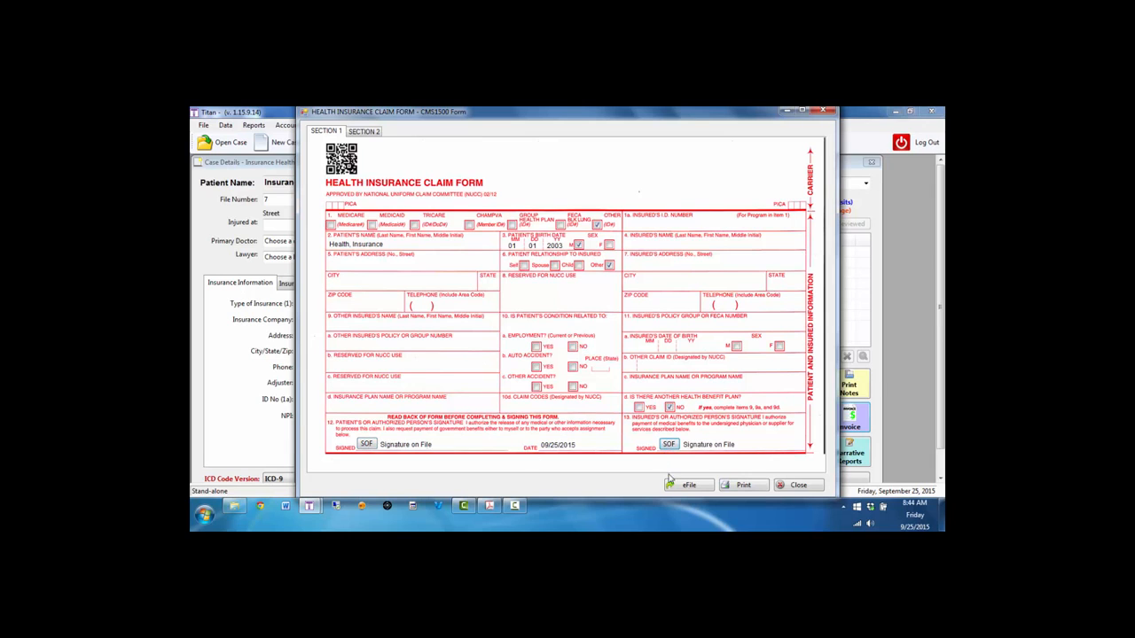
pyautogui.click(807, 488)
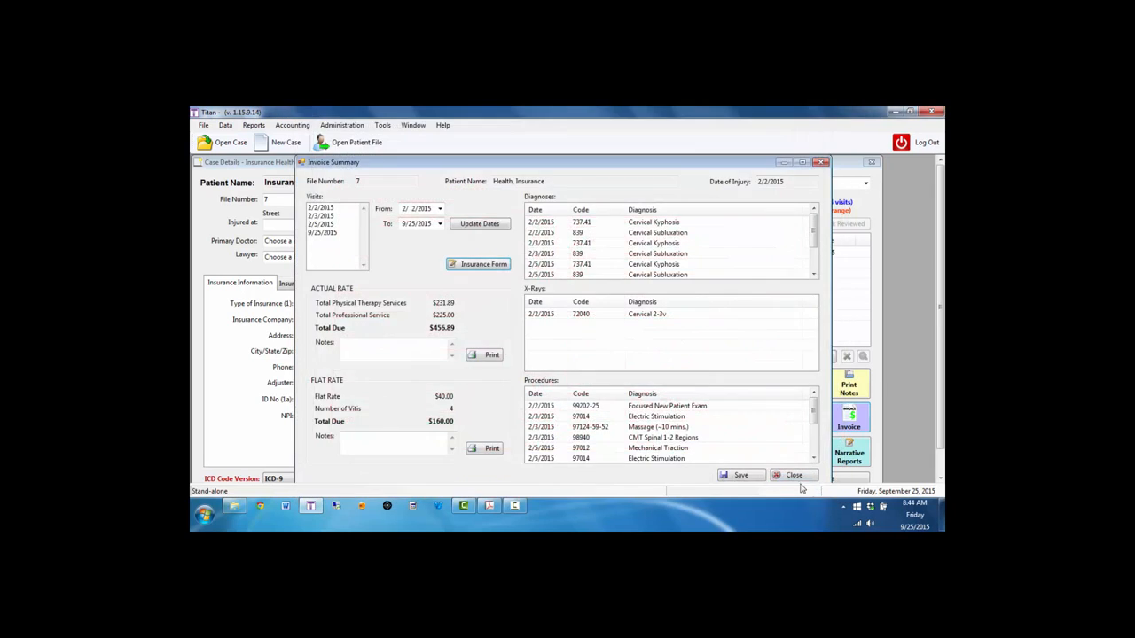
# - View the claim form's electronic batch file export without saving a file, and close the form and the invoice summary
pyautogui.click(483, 265)
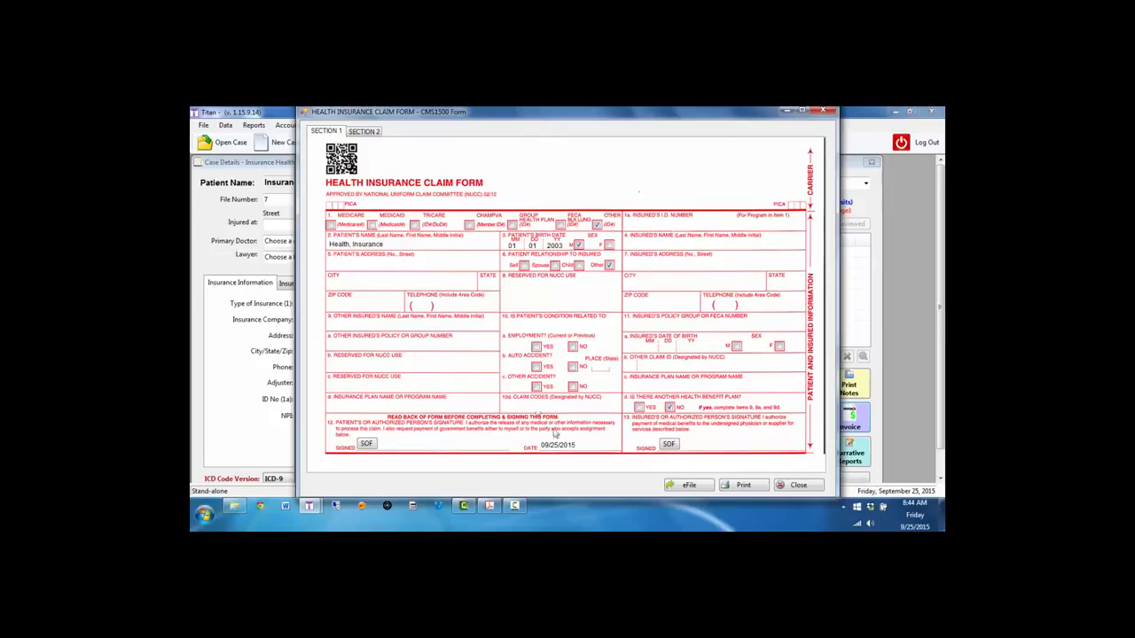
pyautogui.click(683, 487)
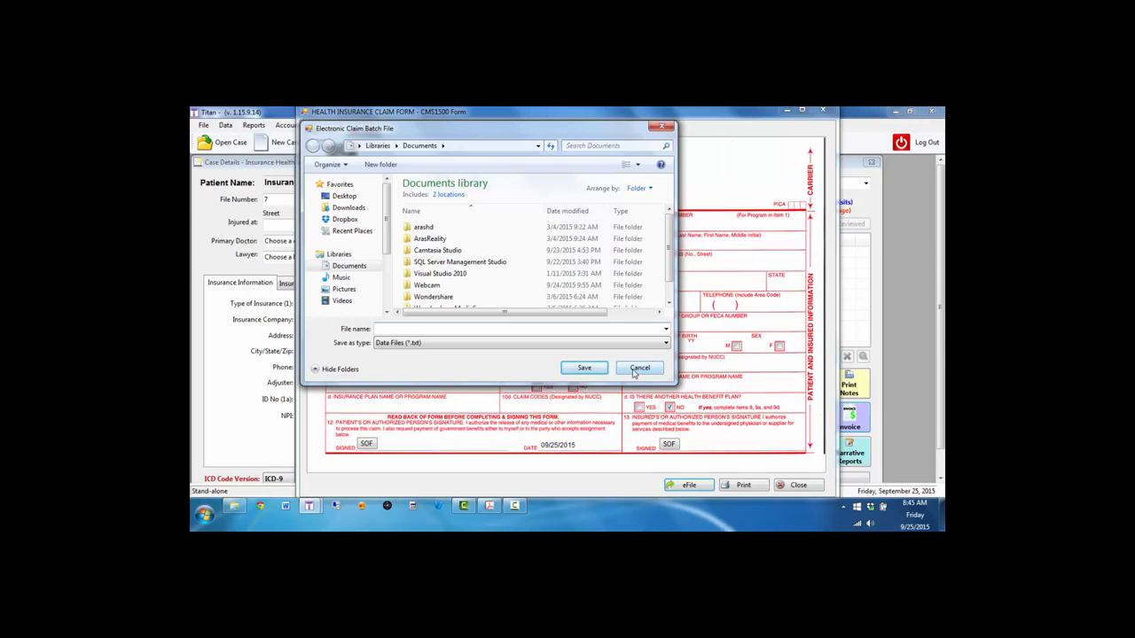
pyautogui.click(637, 369)
pyautogui.click(782, 487)
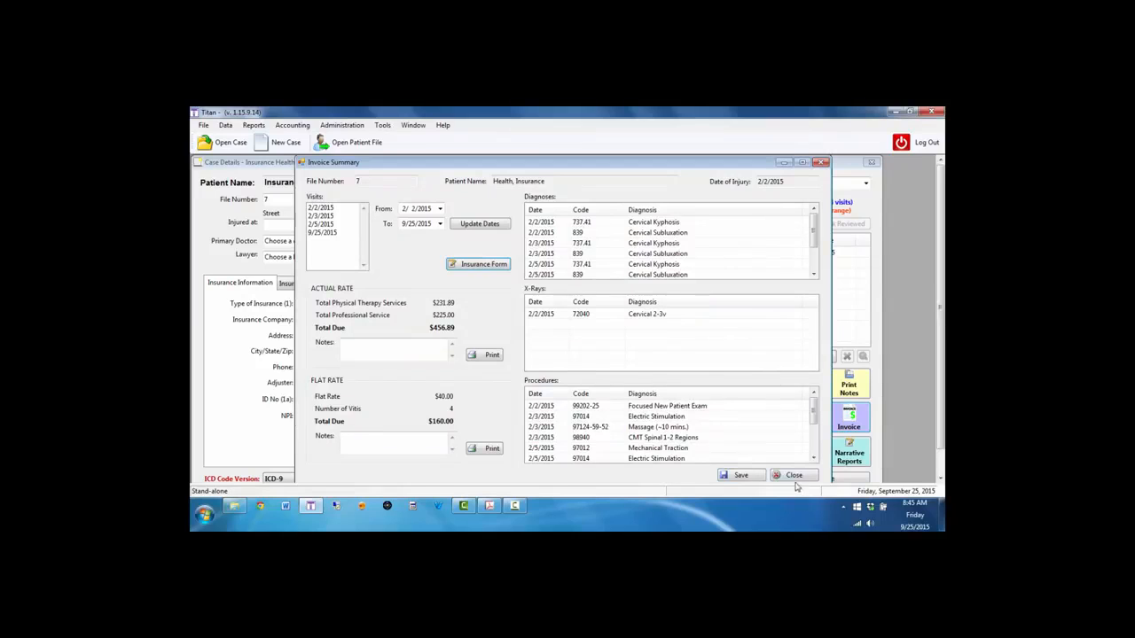
pyautogui.click(793, 476)
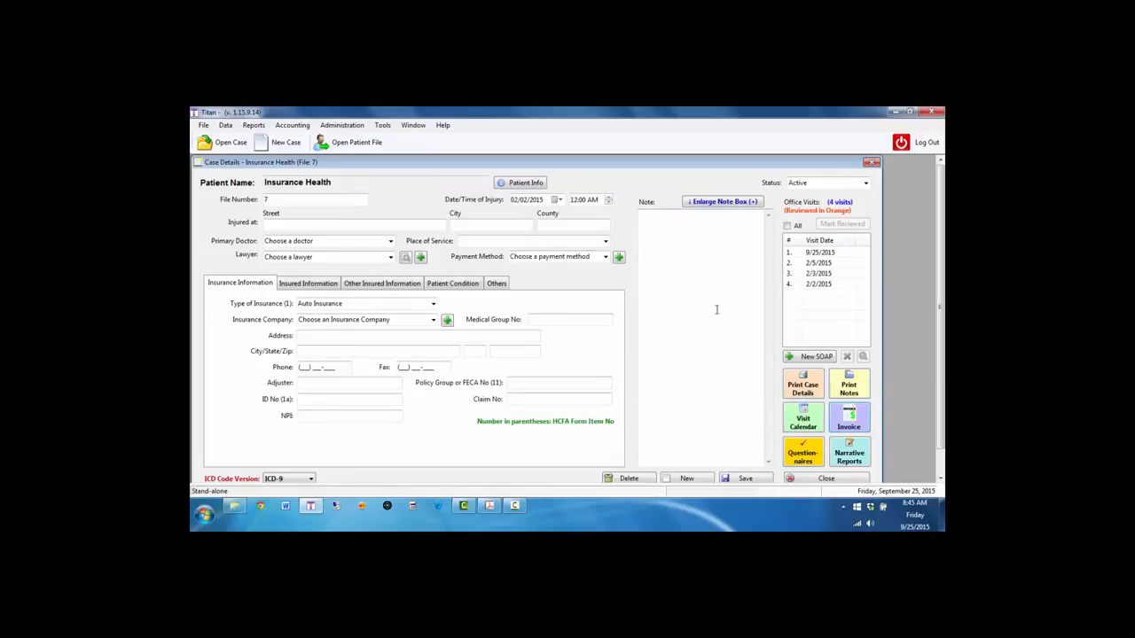
# - Open the personal injury case and set its primary doctor, the PI attorney as lawyer, and PI as payment method
pyautogui.click(813, 480)
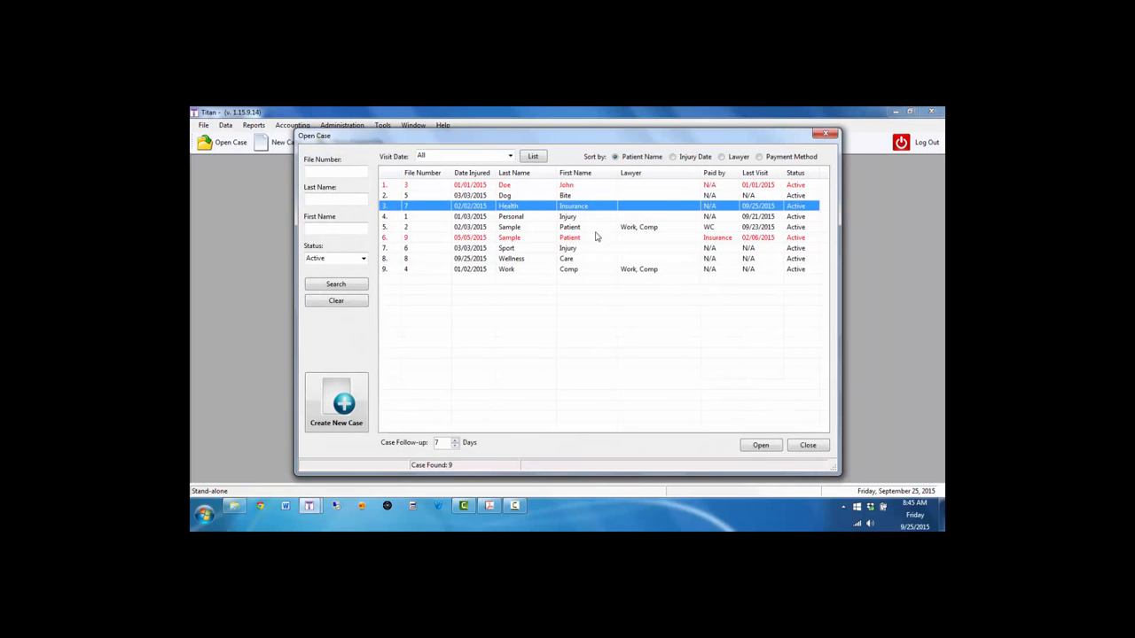
pyautogui.doubleClick(579, 222)
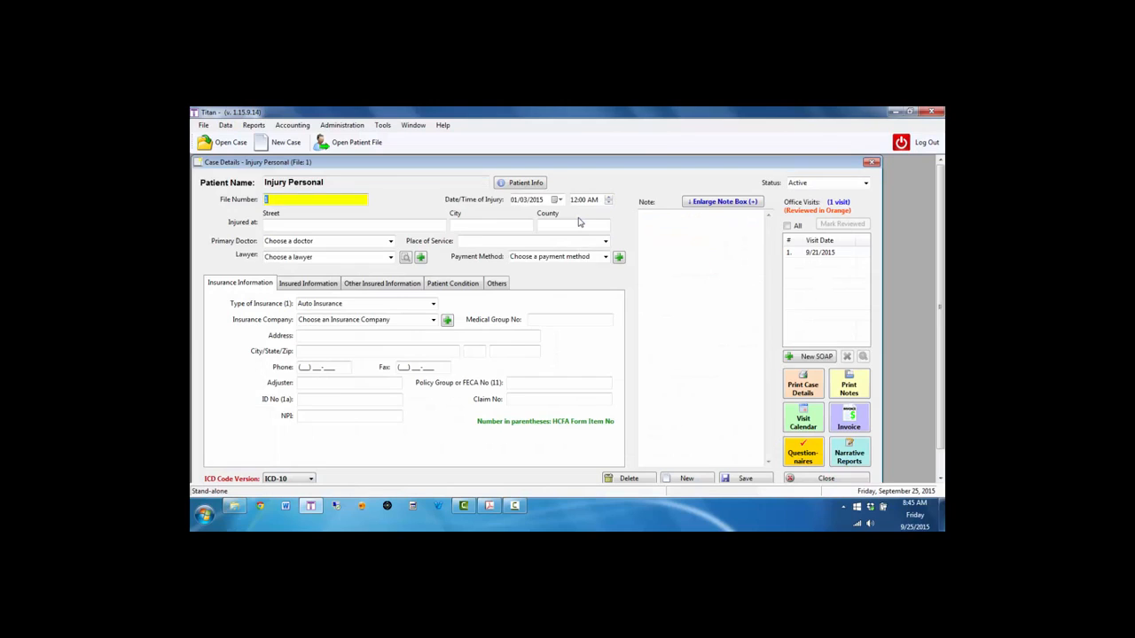
pyautogui.click(391, 242)
pyautogui.click(337, 256)
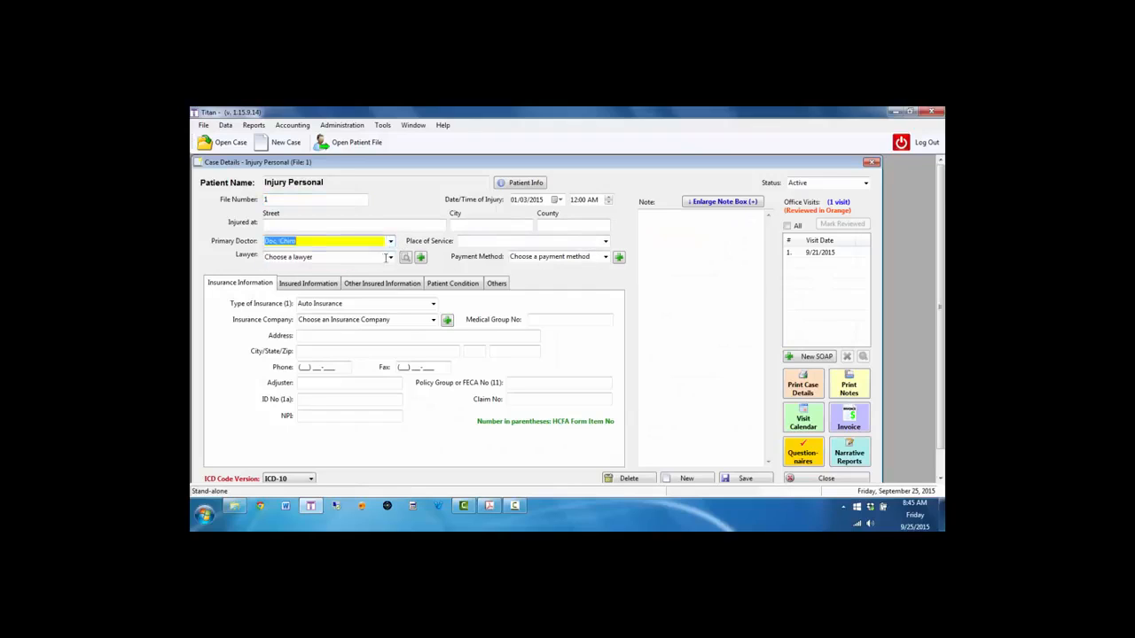
pyautogui.click(390, 258)
pyautogui.click(344, 277)
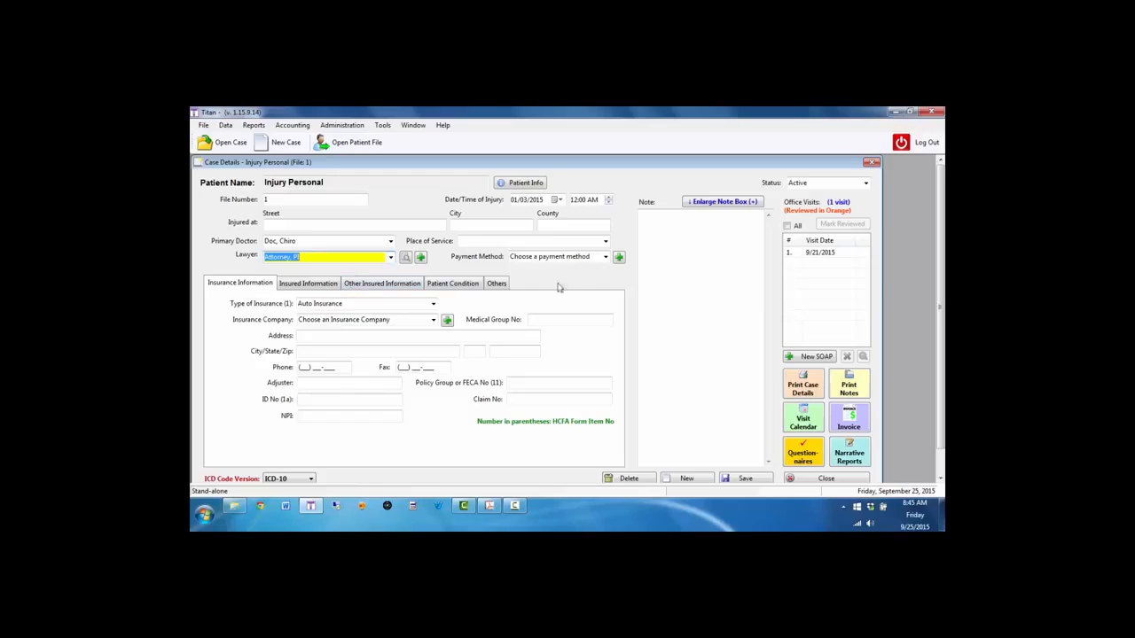
pyautogui.click(605, 257)
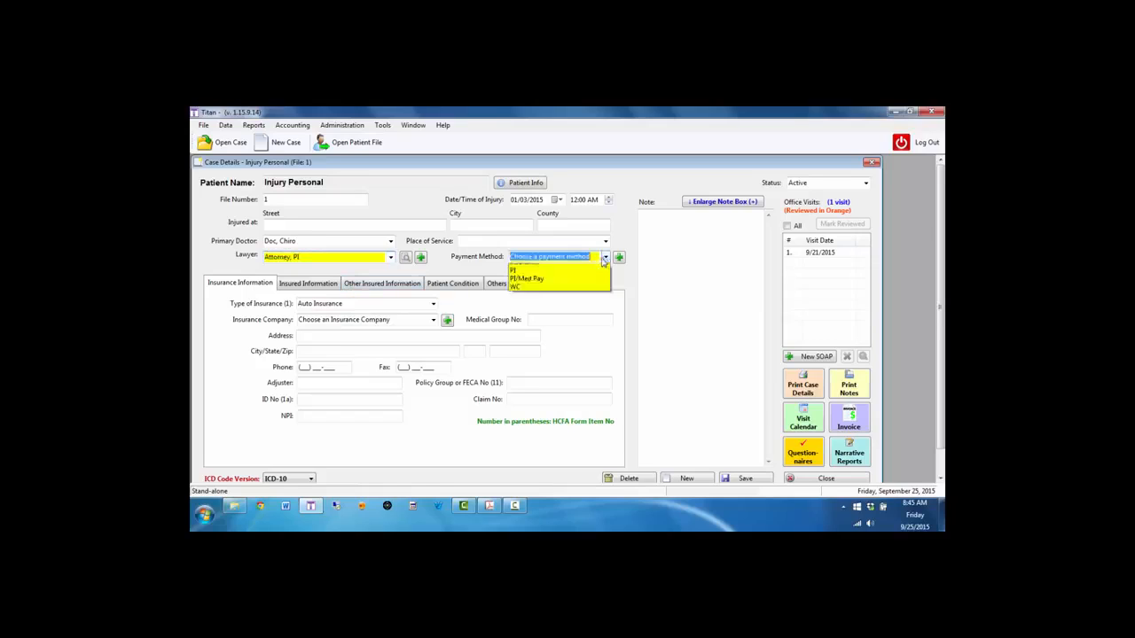
pyautogui.click(536, 298)
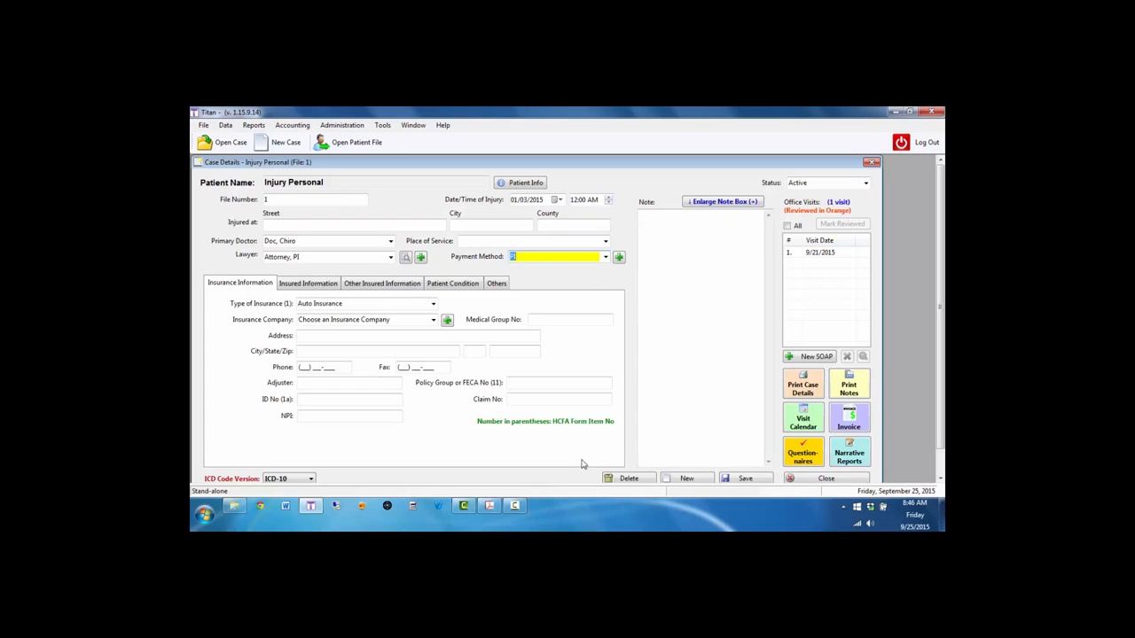
# - Switch to the ICD 10 intake form PDF in Adobe Acrobat Pro and examine its pages from patient information to diagnosis codes
pyautogui.click(489, 506)
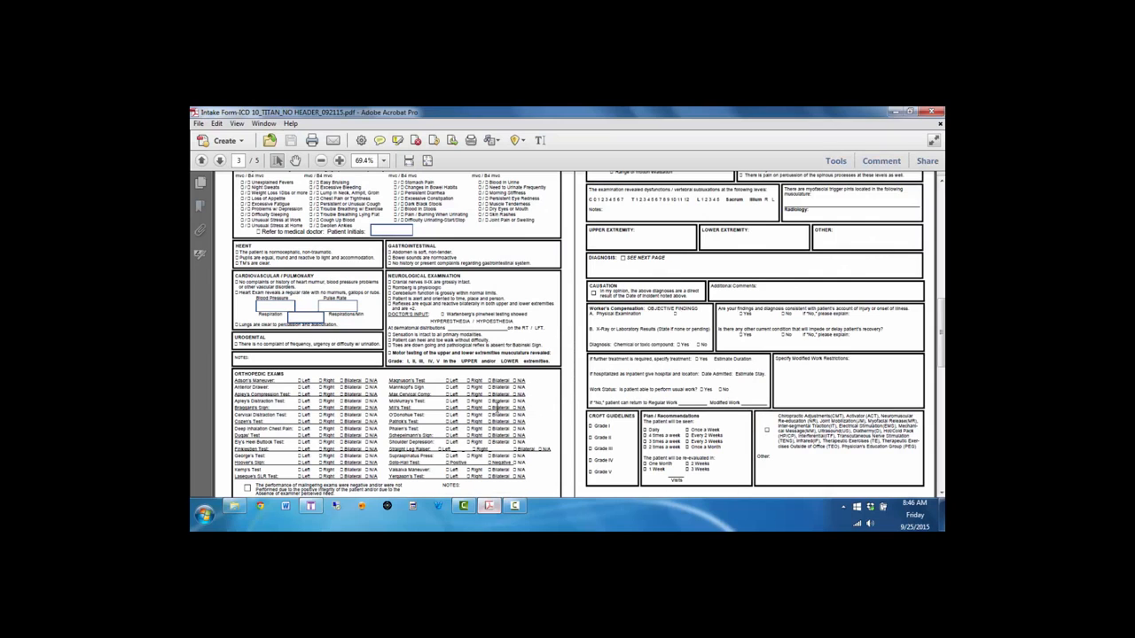
pyautogui.scroll(10, 502, 398)
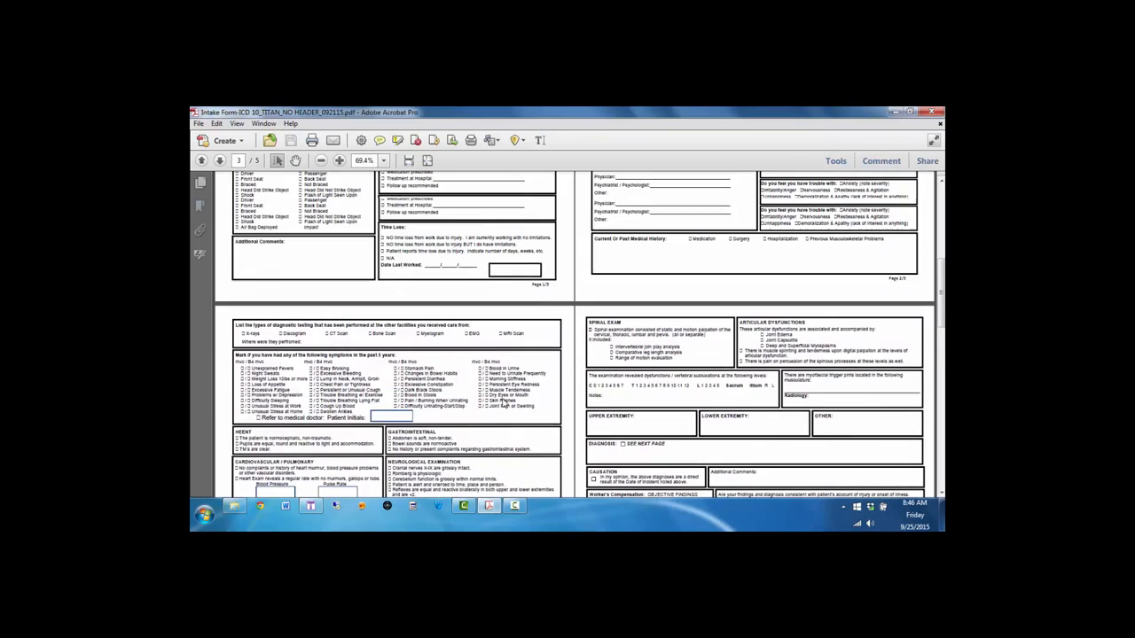
pyautogui.scroll(3, 502, 398)
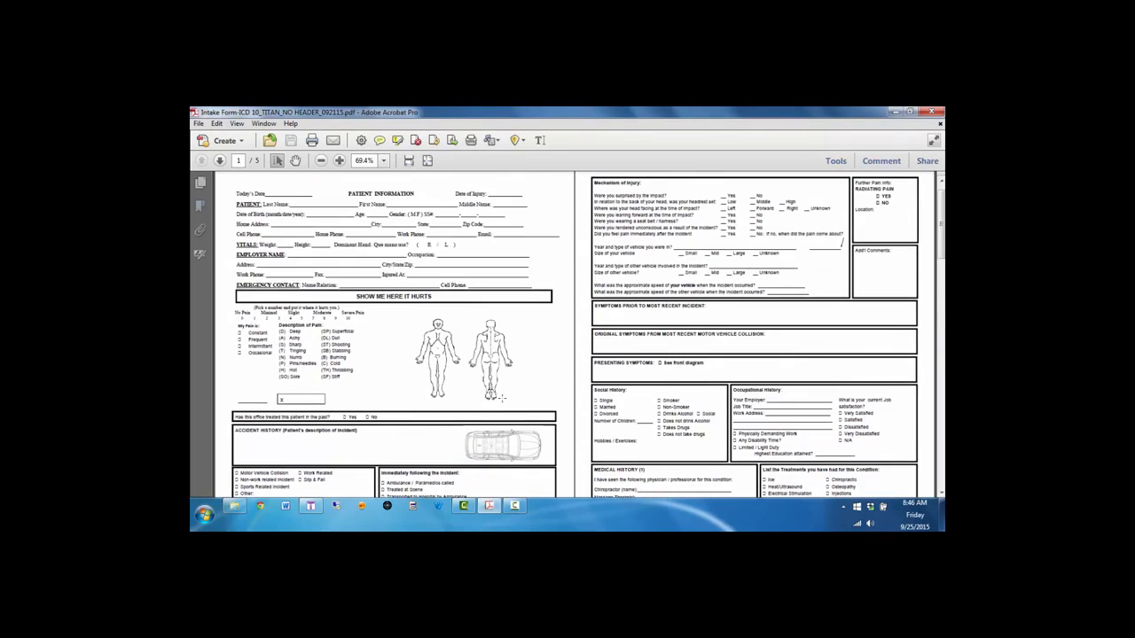
pyautogui.scroll(-7, 502, 398)
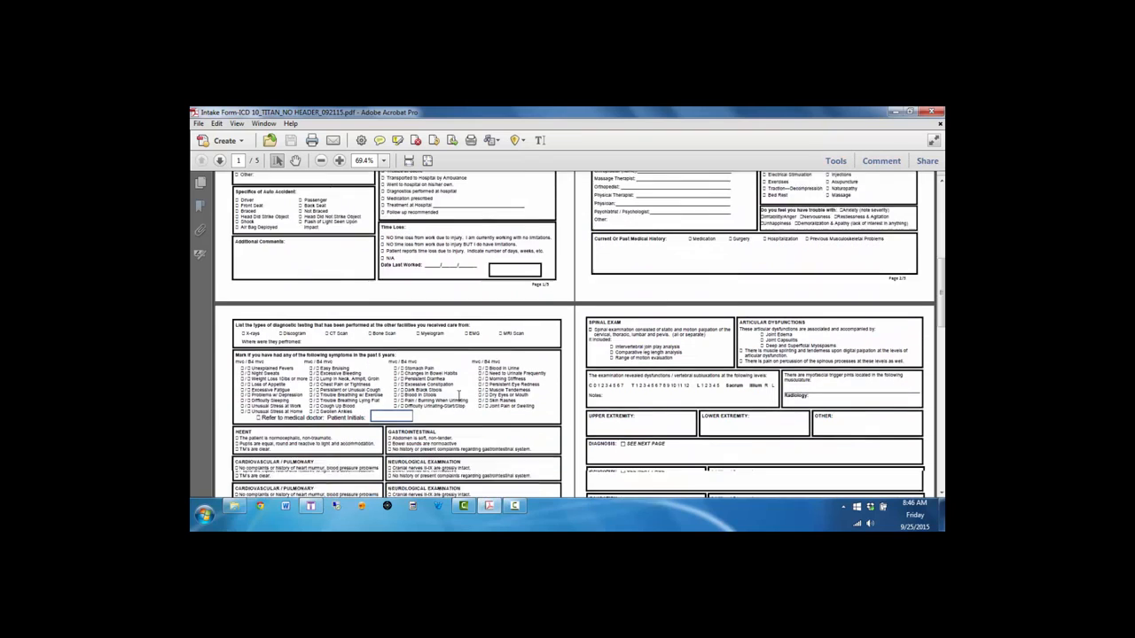
pyautogui.scroll(-6, 459, 397)
pyautogui.scroll(-10, 559, 346)
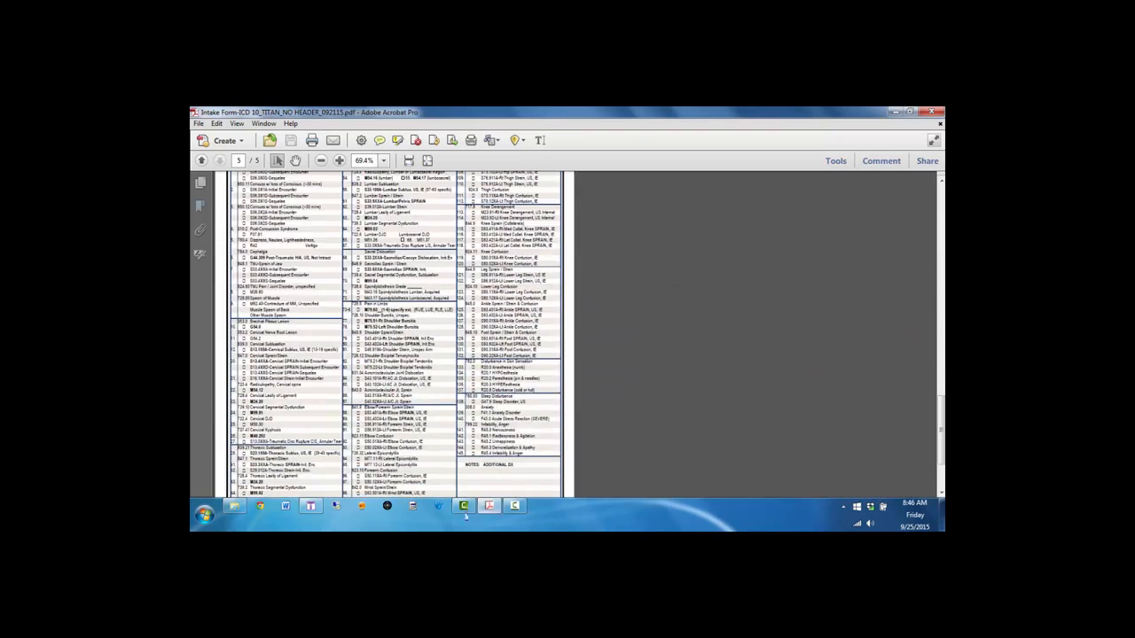
# - Switch back to Titan and create a new initial narrative report for the personal injury case
pyautogui.click(311, 506)
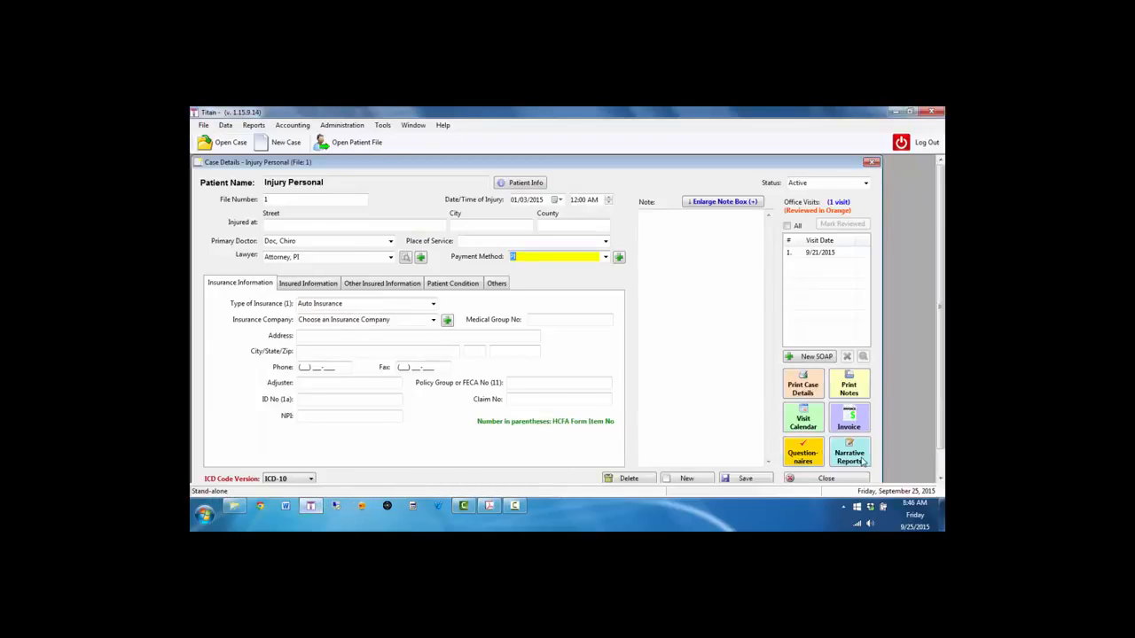
pyautogui.click(862, 461)
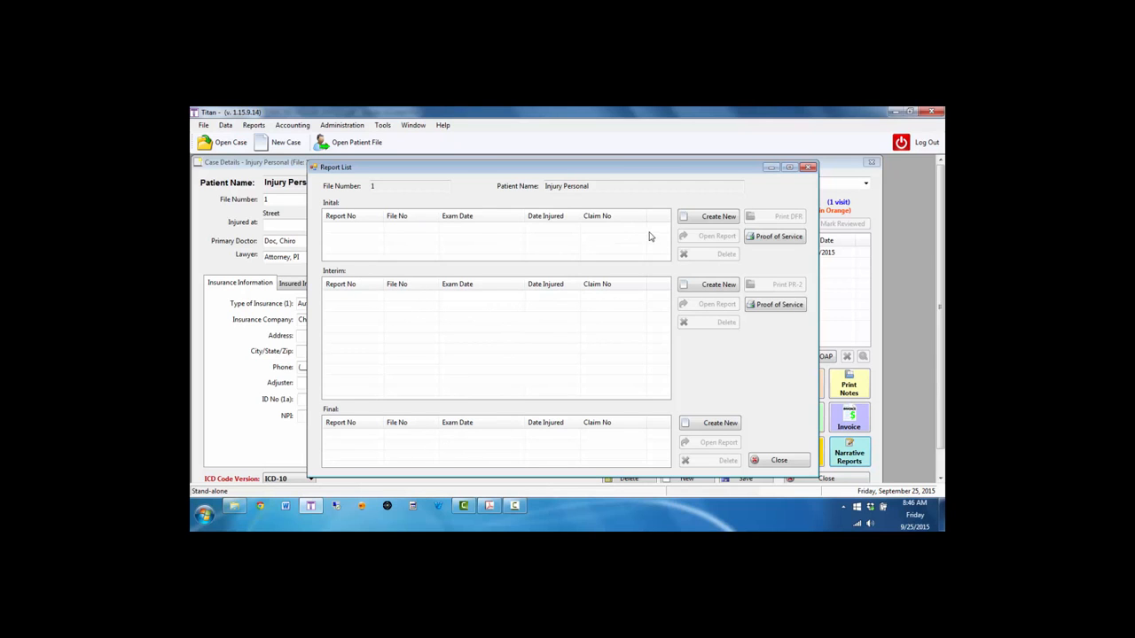
pyautogui.click(701, 221)
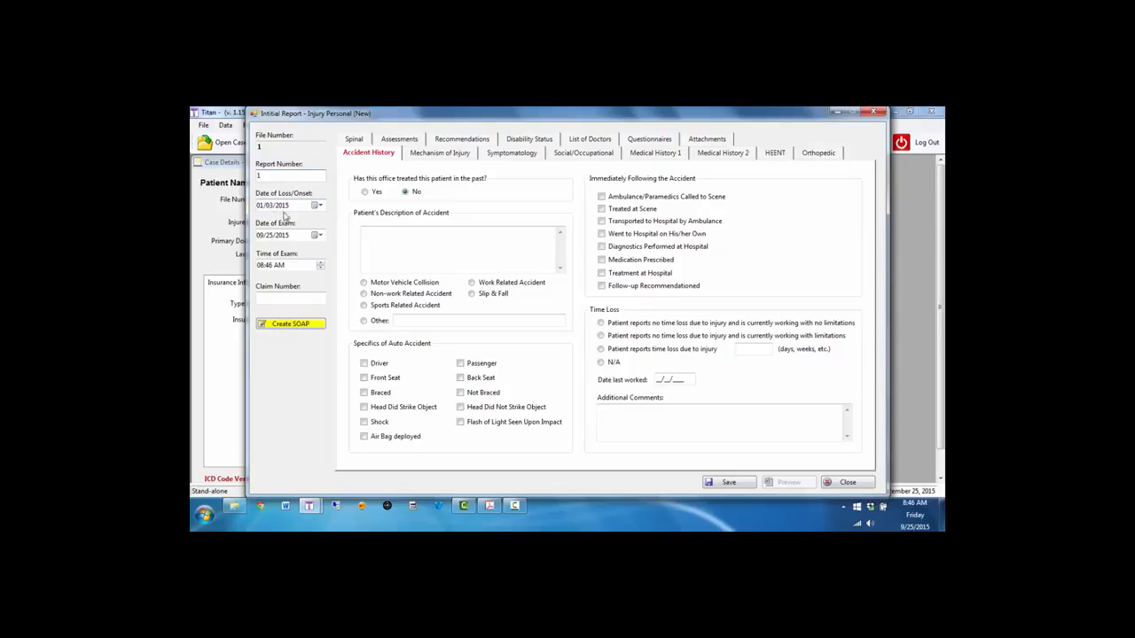
# - Set the report's exam date to 01/03/2015 and enter "sdfsfsdfs" as the patient's description of the accident
pyautogui.click(263, 236)
pyautogui.write('01')
pyautogui.click(415, 245)
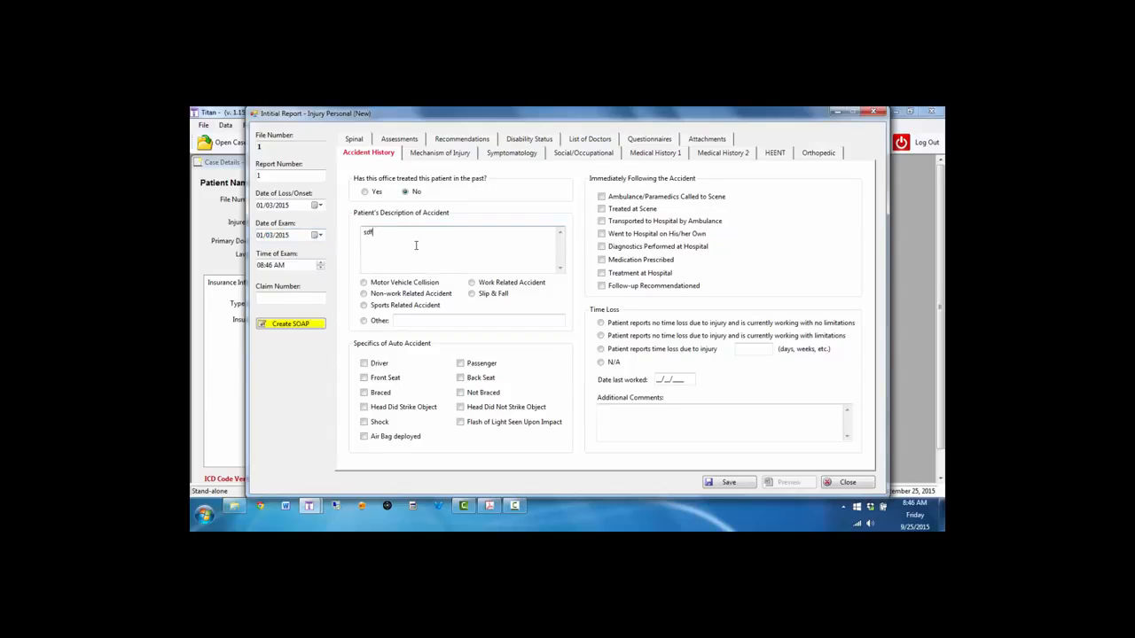
pyautogui.write('sdfsfsdfs')
# - Mark Motor Vehicle Collision, Driver and Ambulance/Paramedics Called to Scene, and answer No to prior history of neck injury in the Mechanism of Injury section
pyautogui.click(417, 282)
pyautogui.click(381, 367)
pyautogui.click(608, 198)
pyautogui.click(445, 155)
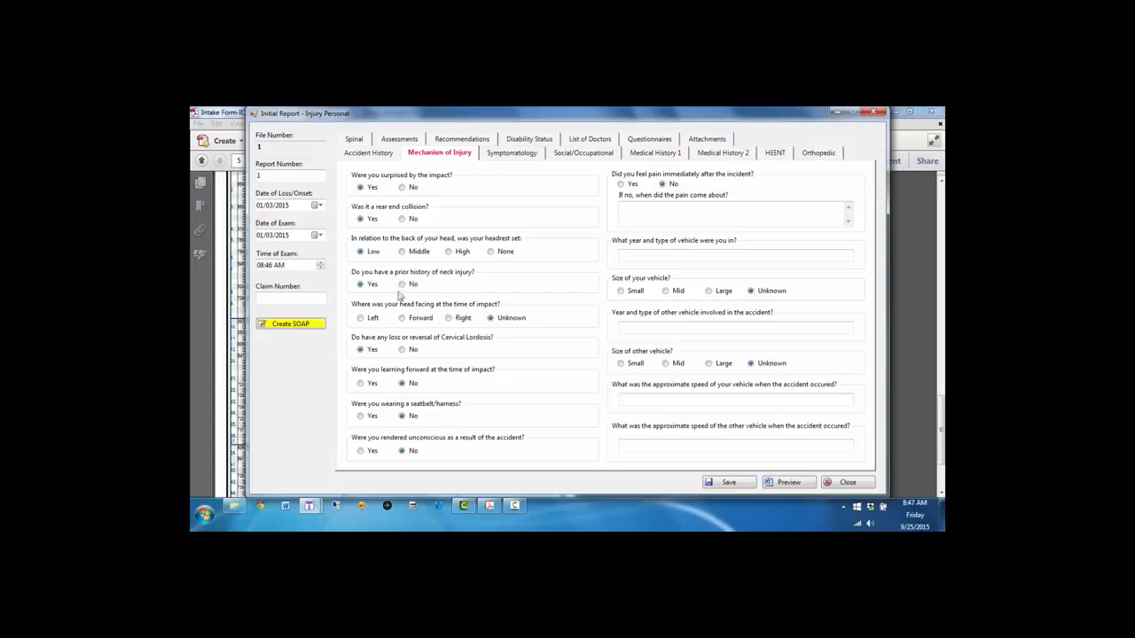
pyautogui.click(413, 289)
# - In the Symptomatology section, enter bilateral shoulder and neck presenting symptoms, each with an intensity of 7
pyautogui.click(523, 157)
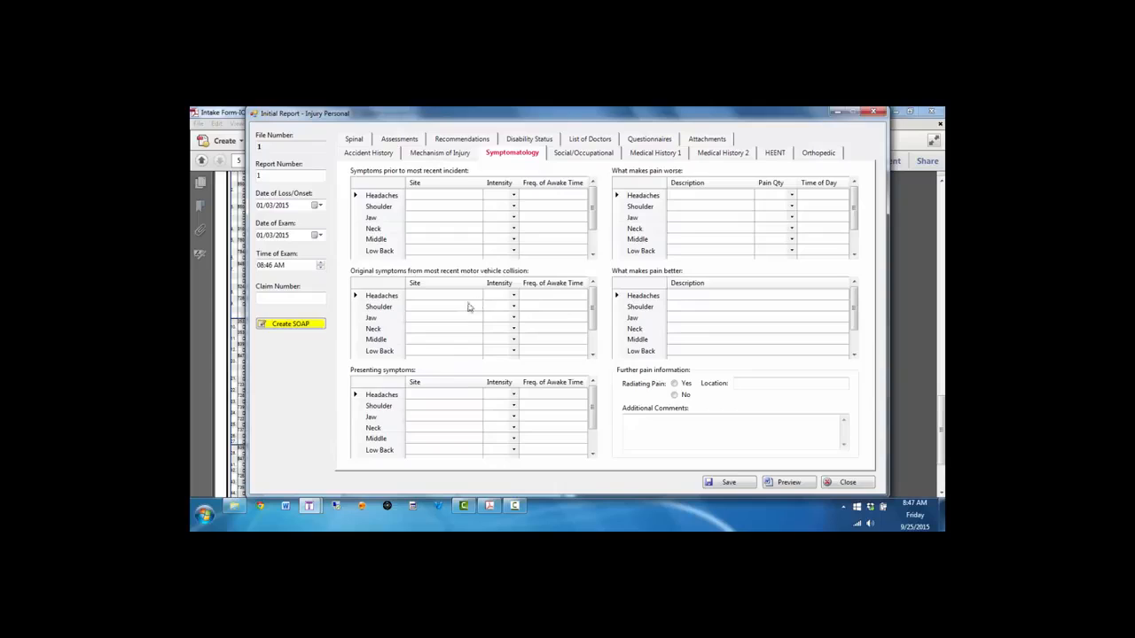
pyautogui.click(425, 407)
pyautogui.click(514, 408)
pyautogui.click(514, 411)
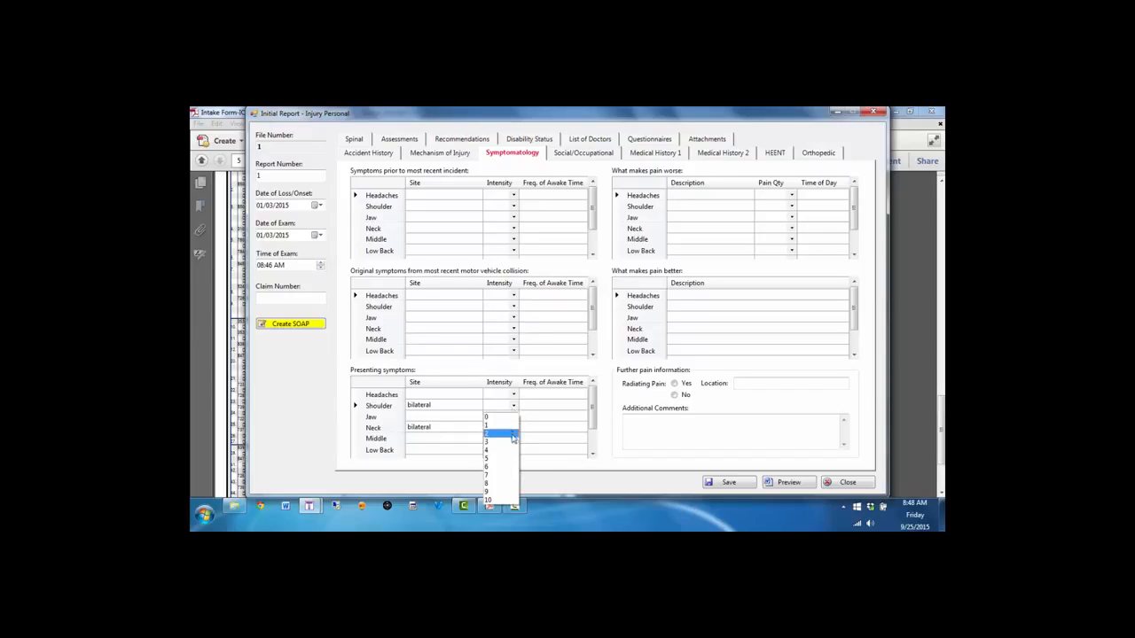
pyautogui.click(499, 475)
pyautogui.click(494, 432)
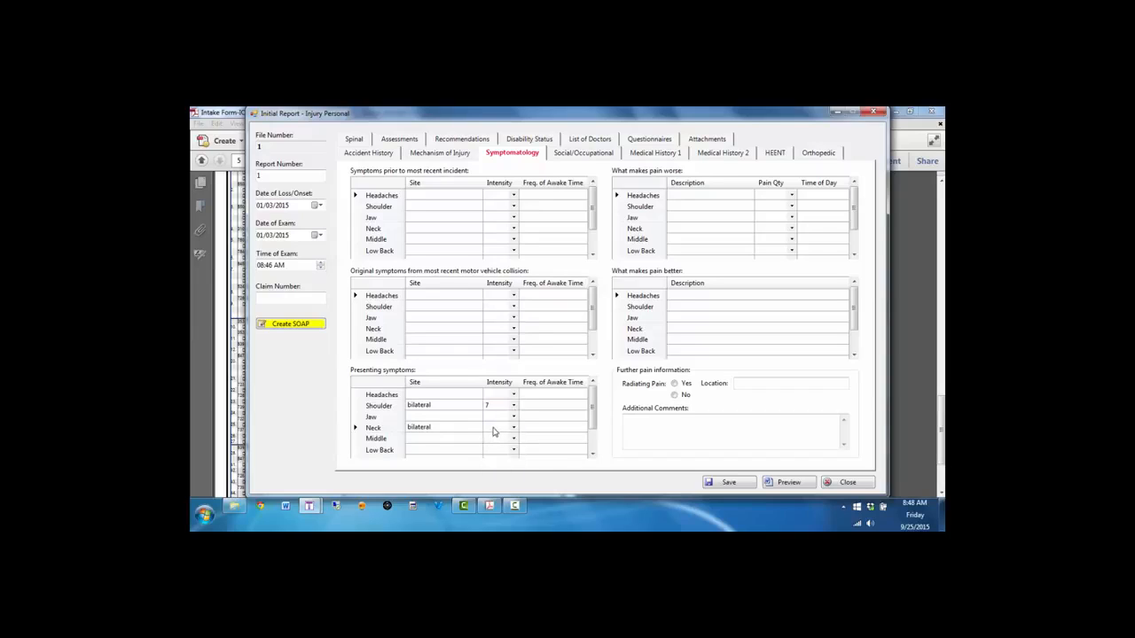
pyautogui.write('7')
# - Enter "constant" as the shoulder symptom's frequency of awake time and copy it to the neck symptom
pyautogui.click(528, 407)
pyautogui.write('constant')
pyautogui.doubleClick(528, 407)
pyautogui.rightClick(528, 407)
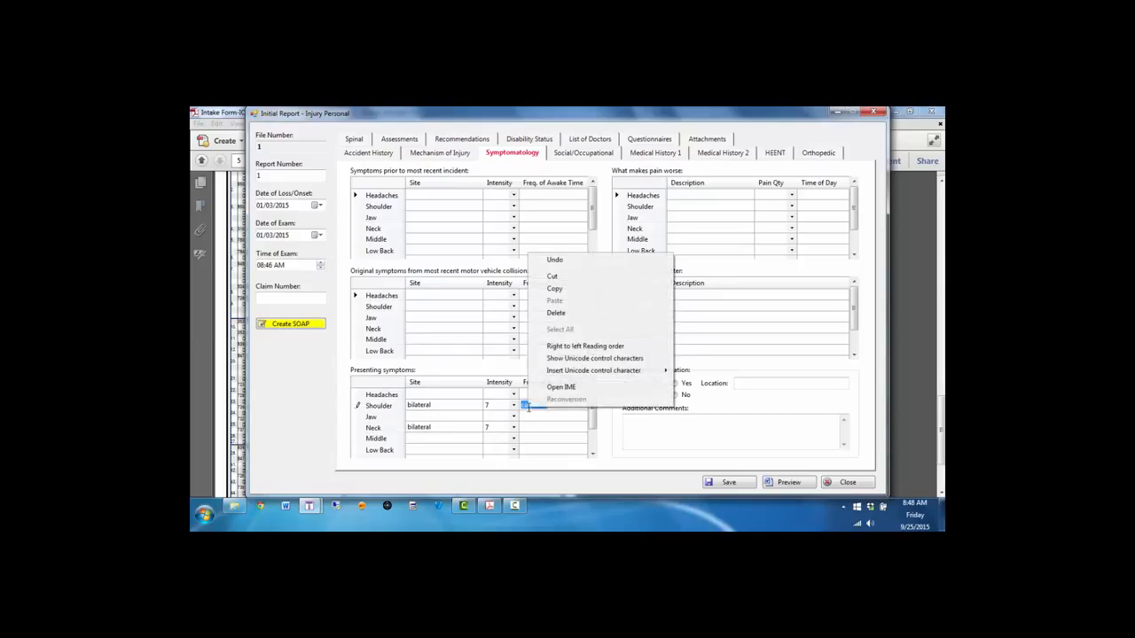
pyautogui.click(572, 292)
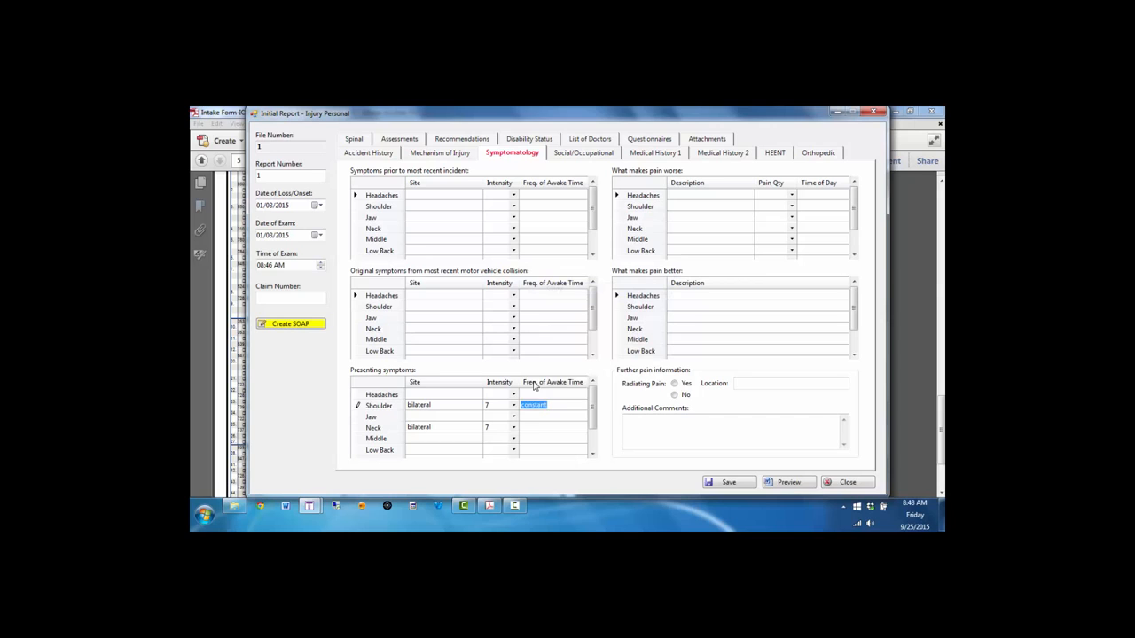
pyautogui.click(535, 430)
pyautogui.hotkey('ctrl', 'v')
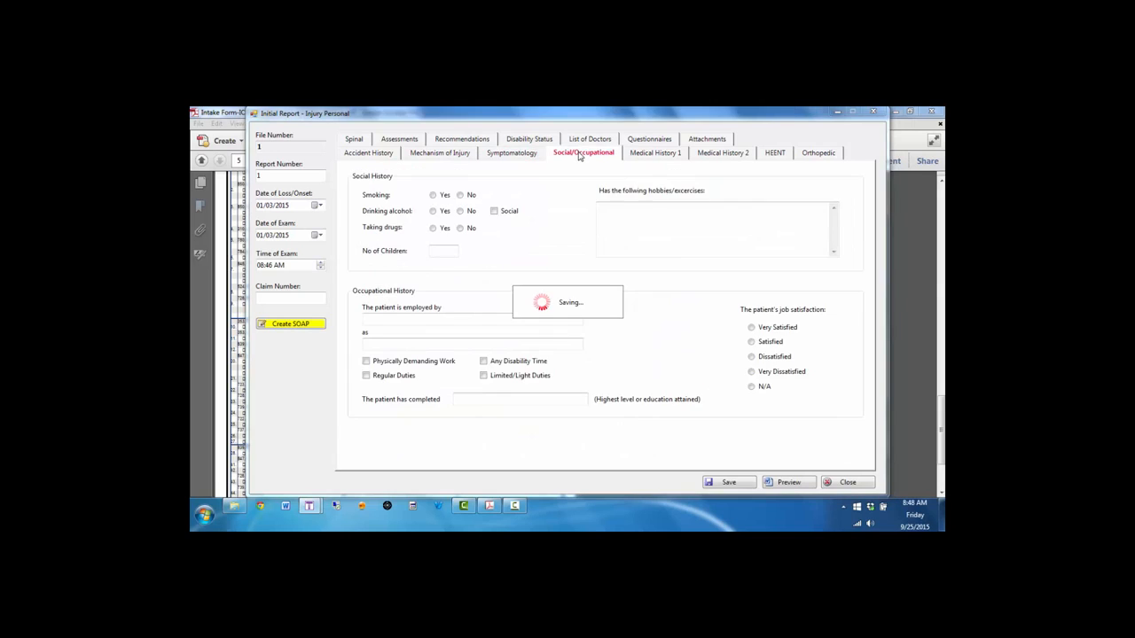
# - Go through the Social/Occupational, Medical History and HEENT sections, marking Anxiety among the patient's troubles
pyautogui.click(576, 154)
pyautogui.click(657, 154)
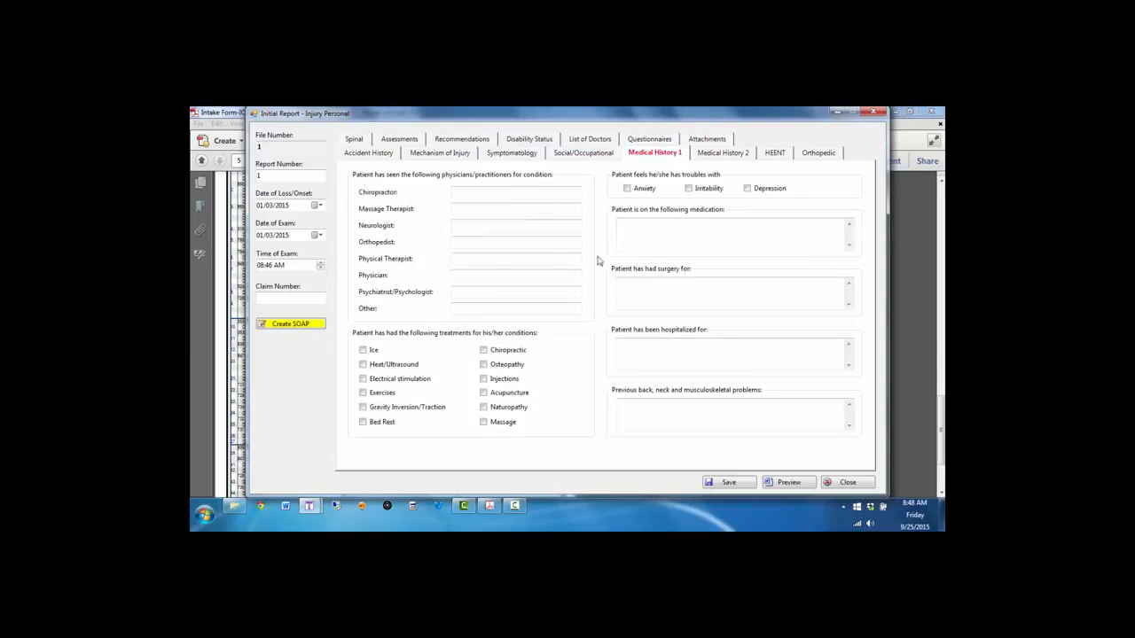
pyautogui.click(647, 189)
pyautogui.click(710, 154)
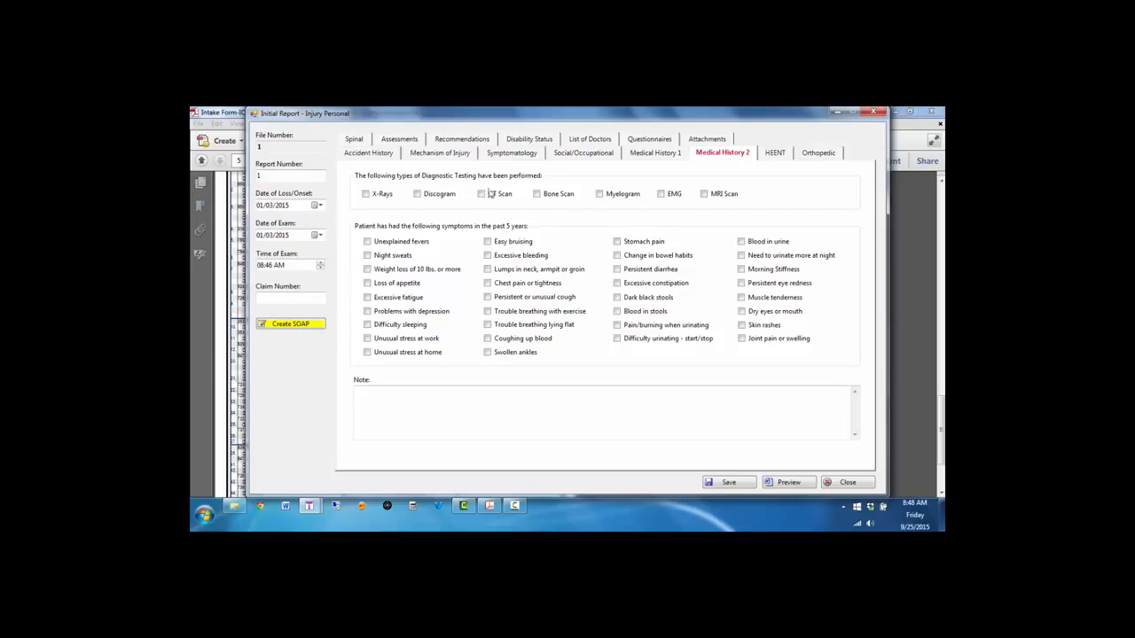
pyautogui.click(772, 156)
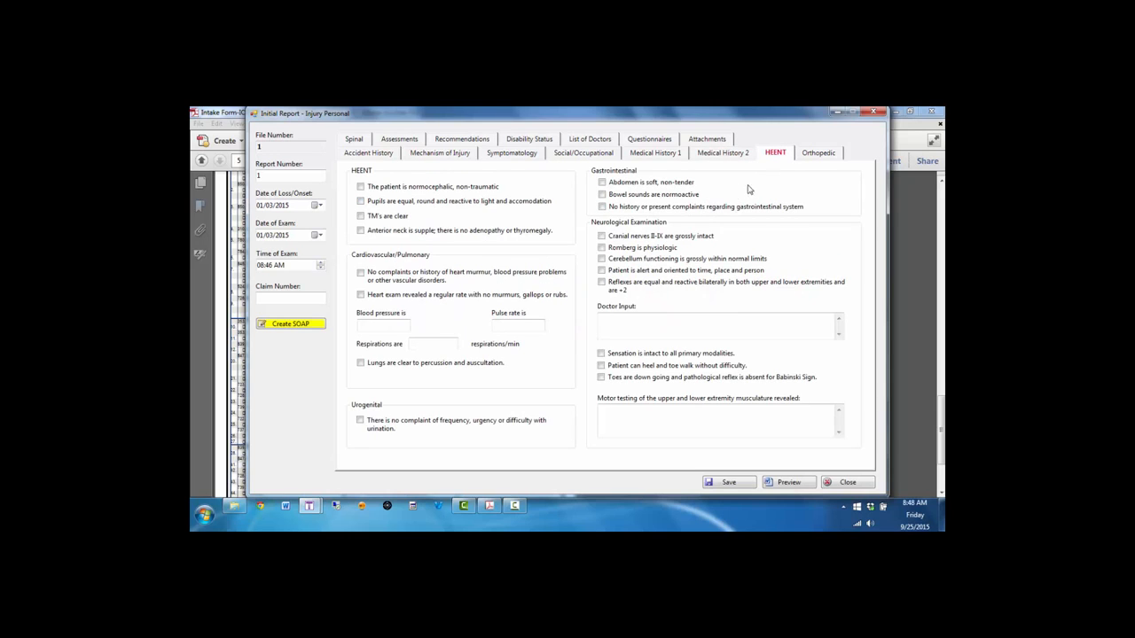
# - Set the Cervical Distraction and Max Cervical Compression orthopedic tests to Bilateral
pyautogui.click(813, 157)
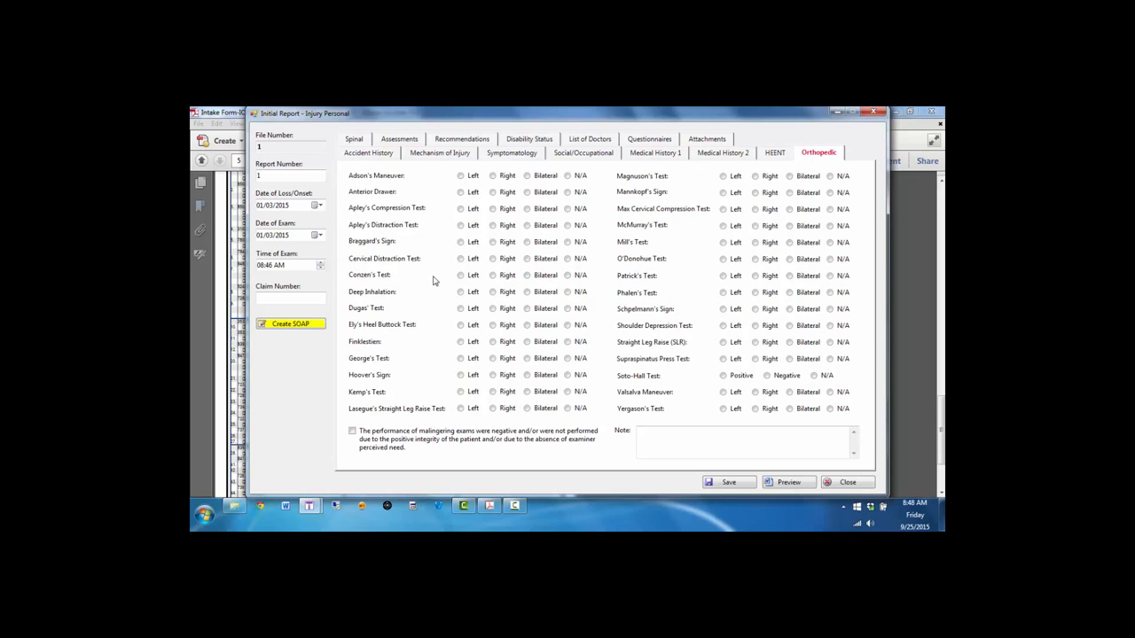
pyautogui.click(507, 260)
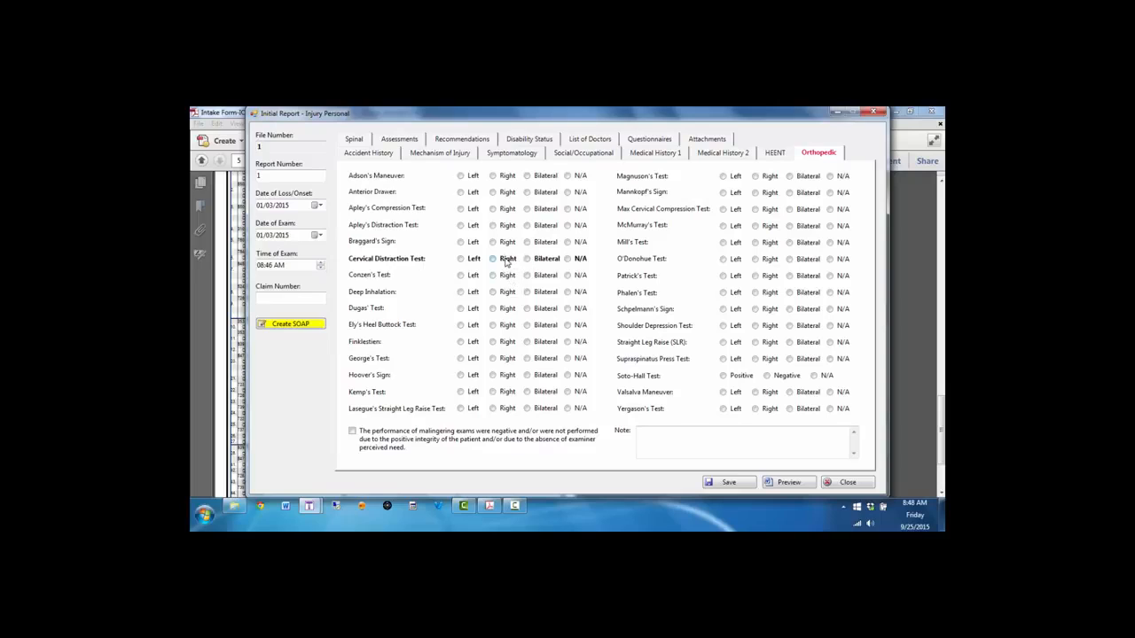
pyautogui.click(568, 259)
pyautogui.click(528, 260)
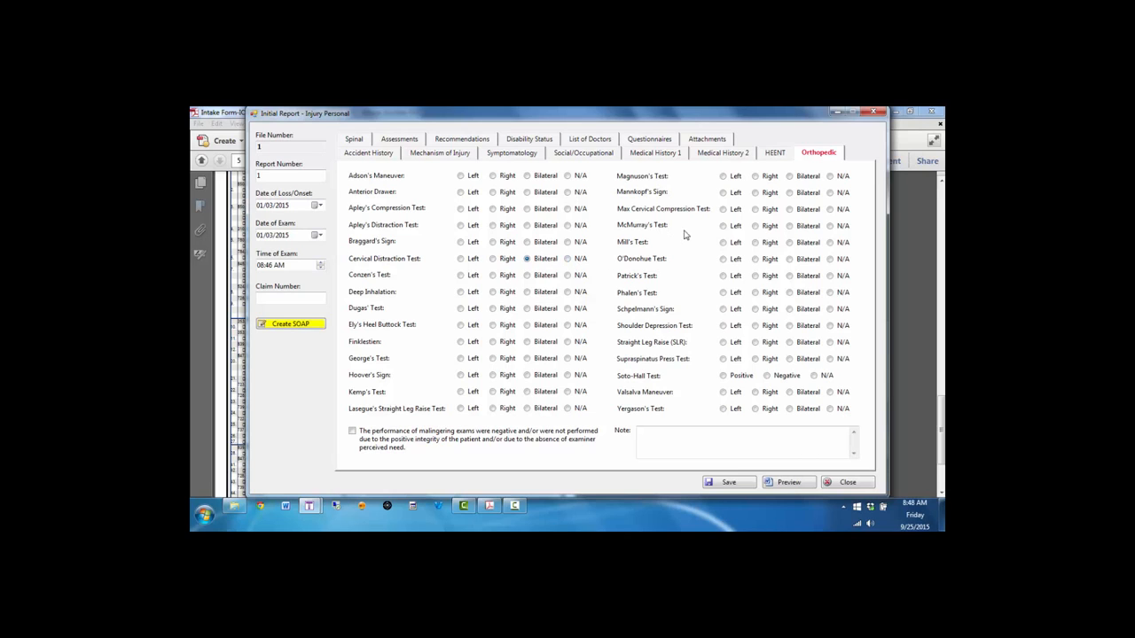
pyautogui.click(792, 210)
# - Record the spinal palpation examination as including intervertebral joint play analysis and range of motion evaluation
pyautogui.click(358, 144)
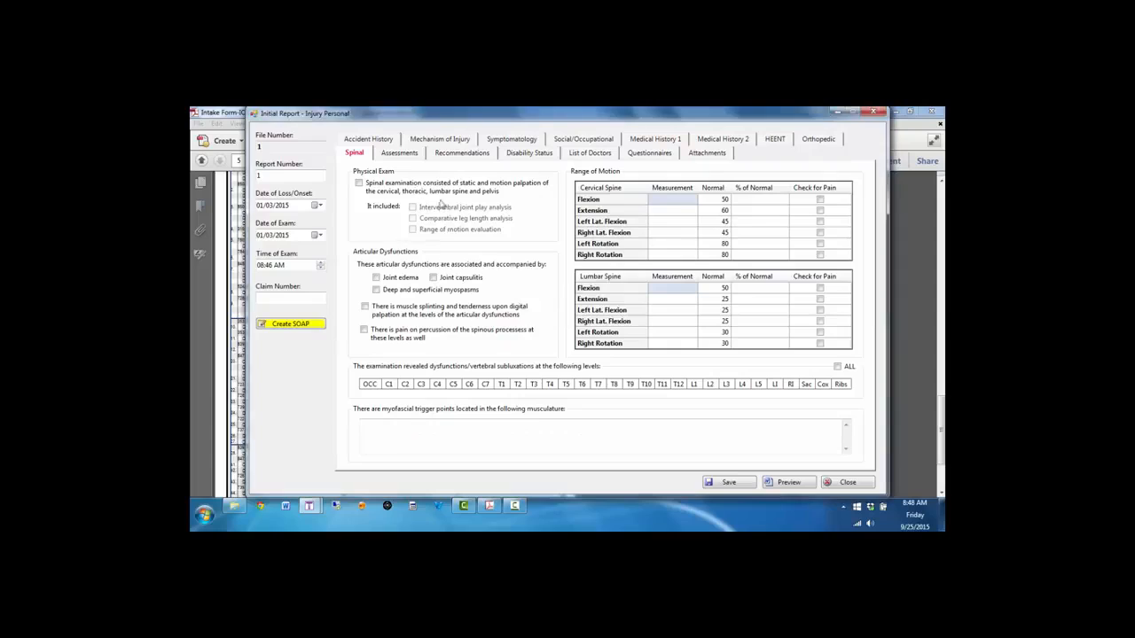
pyautogui.click(406, 192)
pyautogui.click(448, 207)
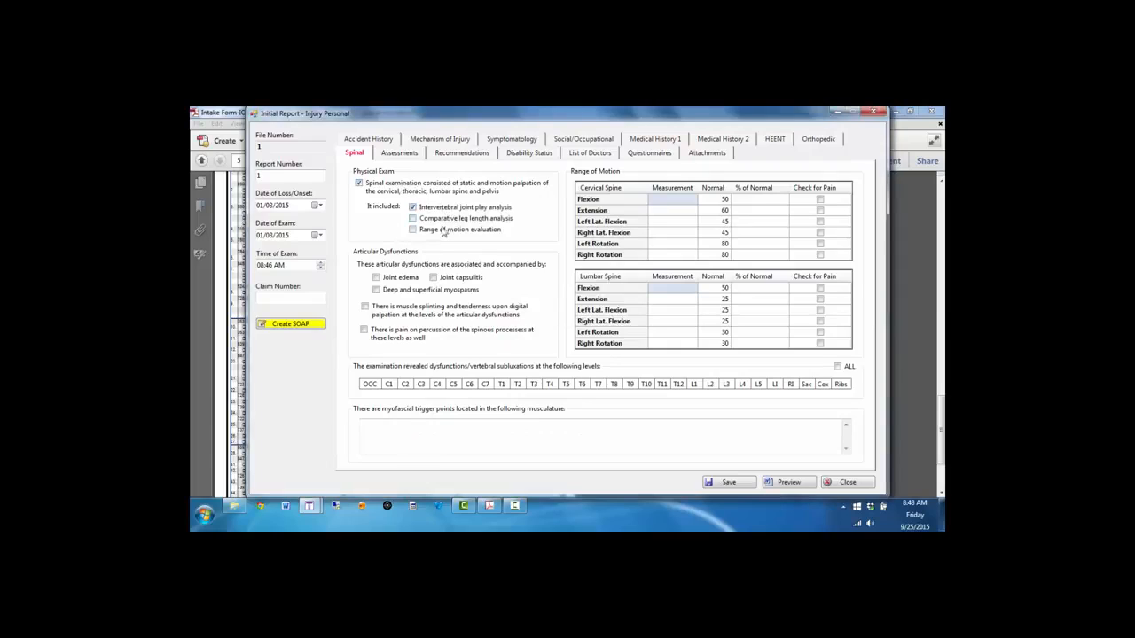
pyautogui.click(443, 231)
# - Mark joint edema, joint capsulitis, deep and superficial myospasms, muscle splinting and tenderness, and pain on percussion under Articular Dysfunctions
pyautogui.click(408, 278)
pyautogui.click(453, 280)
pyautogui.click(435, 306)
pyautogui.click(421, 337)
# - Enter a measurement of 33 for all six cervical spine range of motion movements
pyautogui.click(677, 202)
pyautogui.write('3')
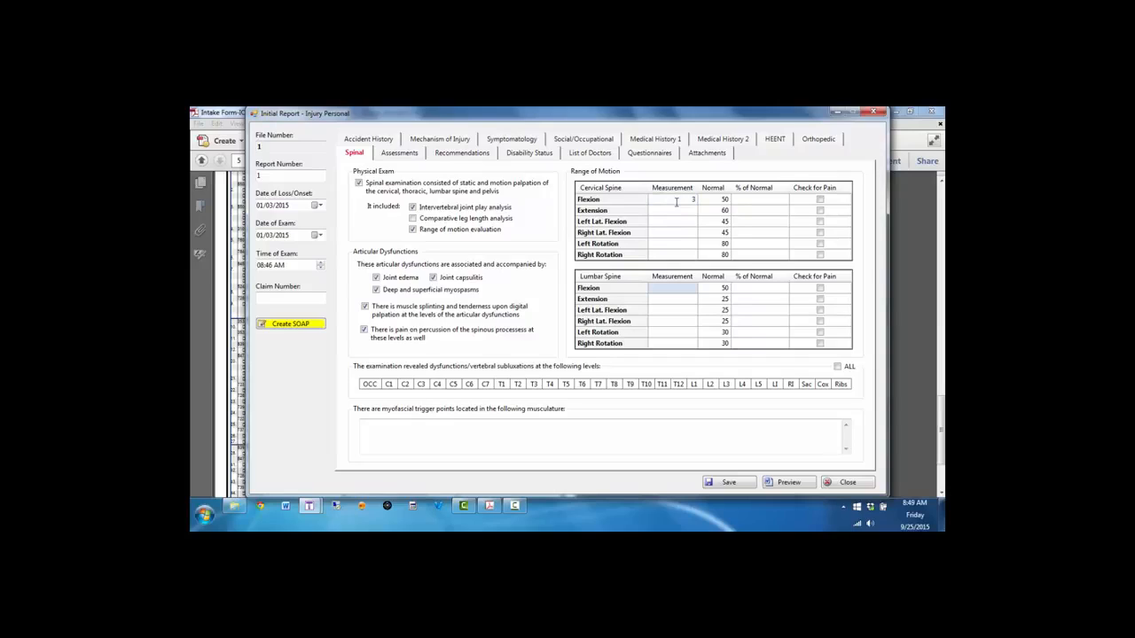
pyautogui.write('3')
pyautogui.press('Return')
pyautogui.write('33')
pyautogui.press('Return')
pyautogui.write('33')
pyautogui.press('Return')
pyautogui.write('33')
pyautogui.press('Return')
pyautogui.write('33')
pyautogui.press('Return')
pyautogui.write('33')
# - Mark C4 and C7 as the levels with dysfunctions or vertebral subluxations
pyautogui.click(437, 387)
pyautogui.click(485, 385)
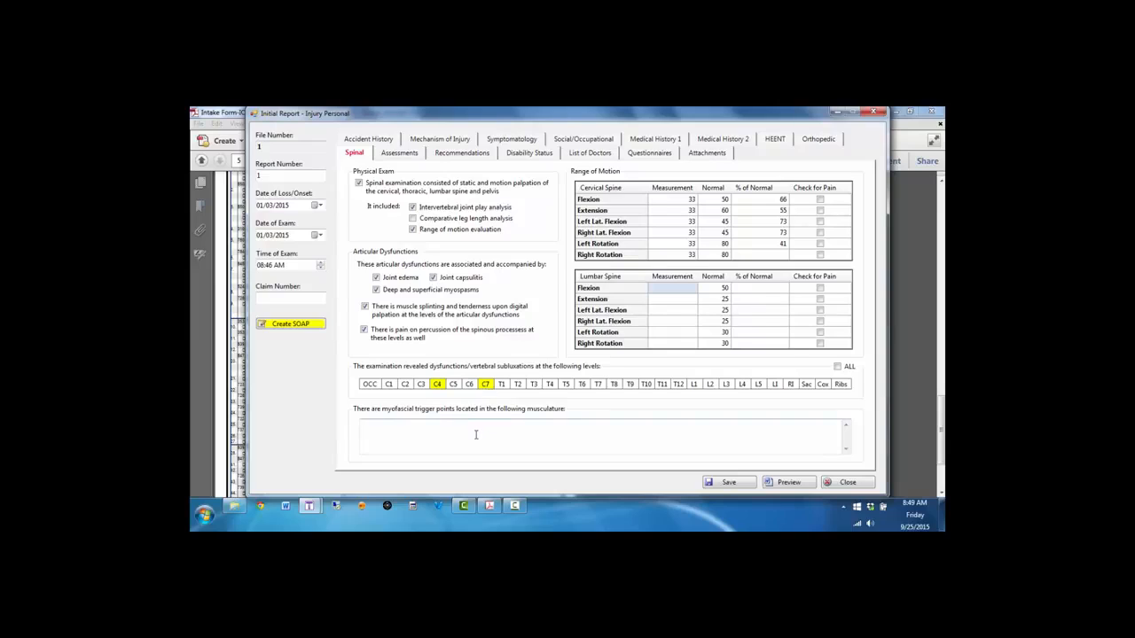
pyautogui.click(476, 435)
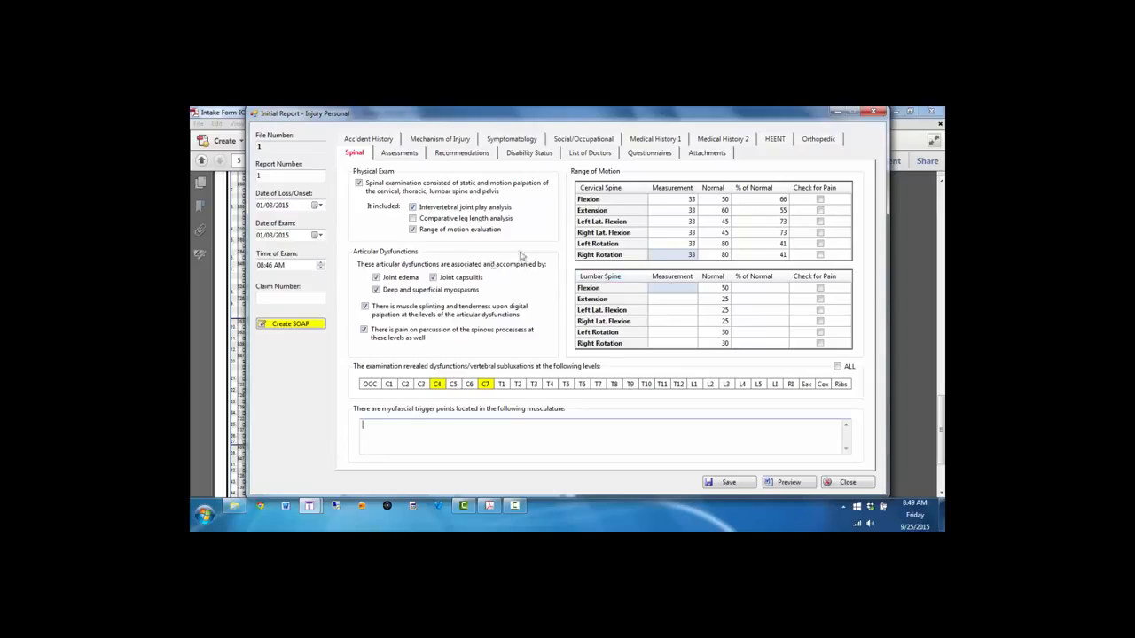
# - Add diagnosis S13.130A, Subluxation of C2/C3 cervical vertebrae, to the report's assessment
pyautogui.click(400, 154)
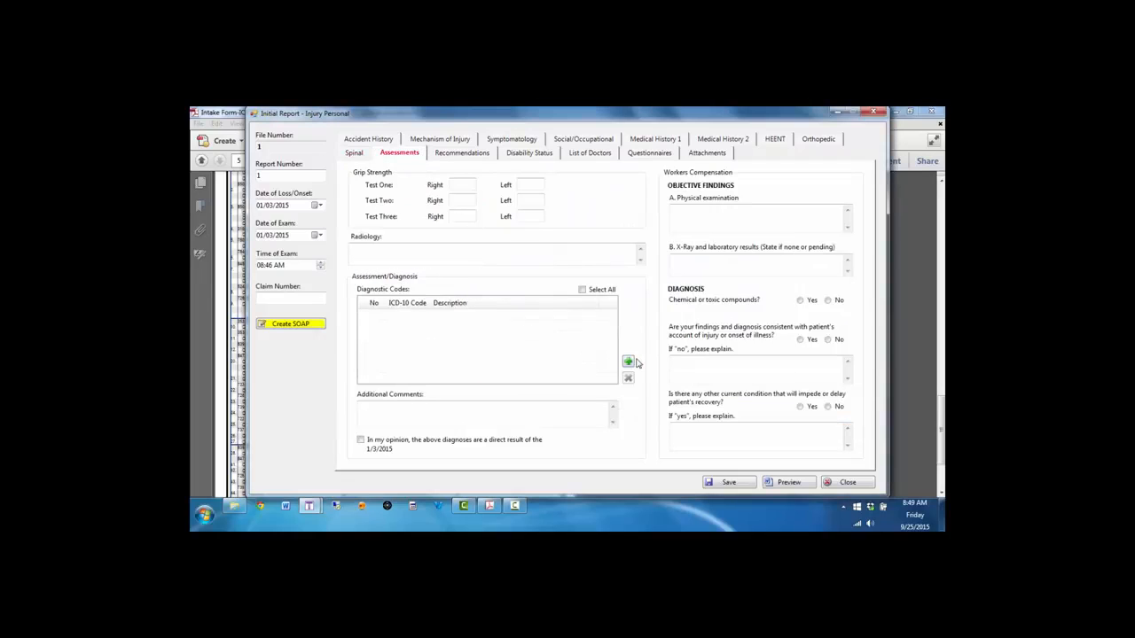
pyautogui.click(630, 363)
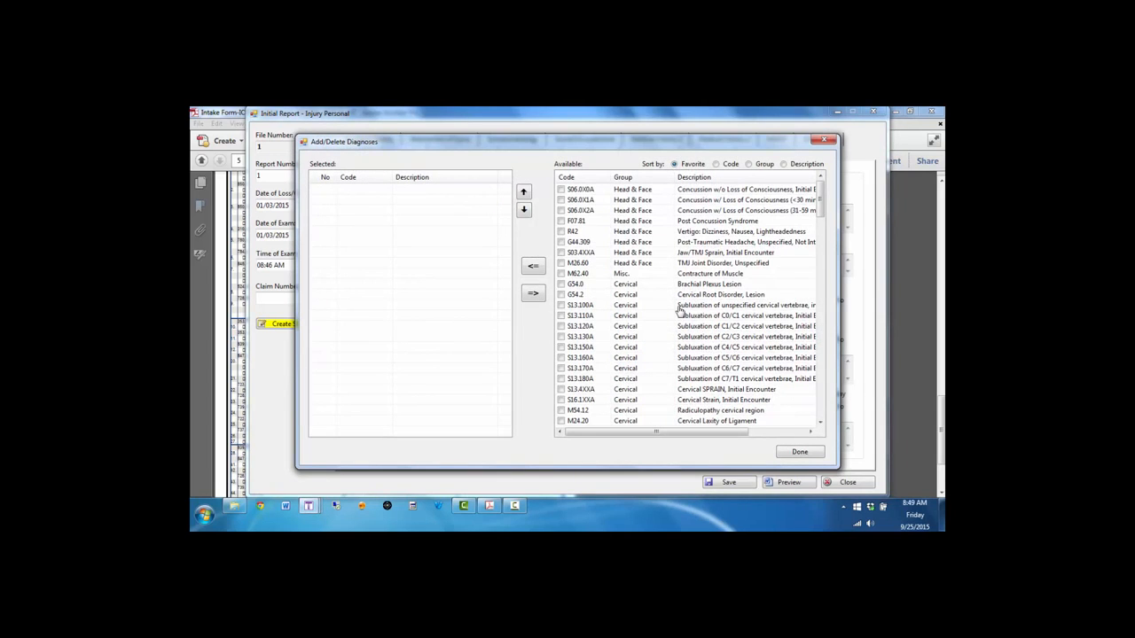
pyautogui.click(680, 309)
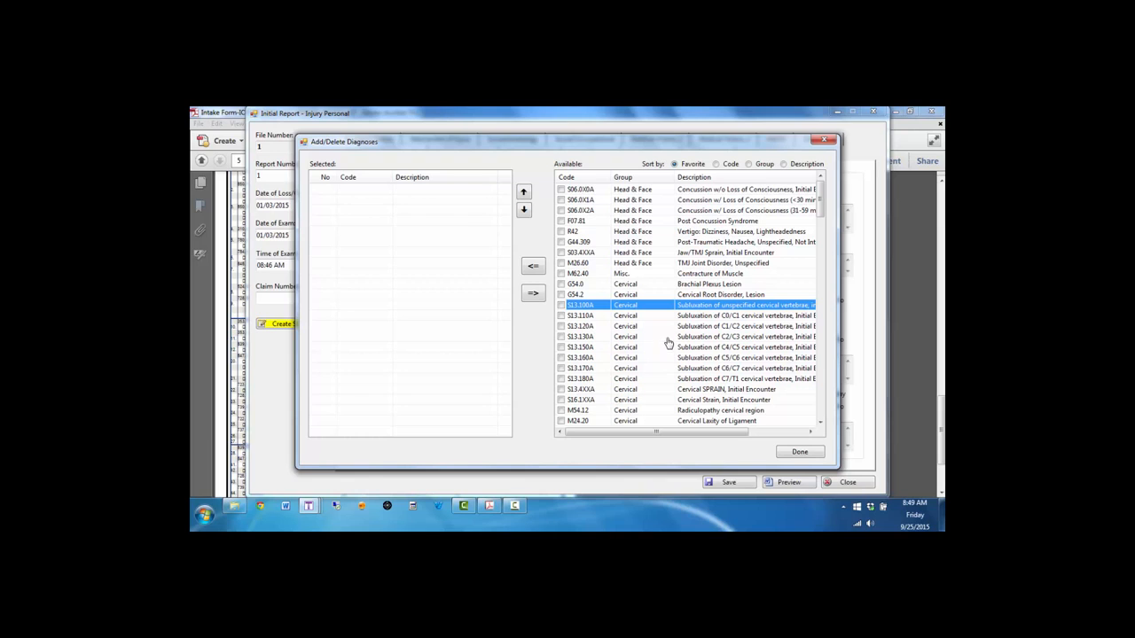
pyautogui.click(668, 338)
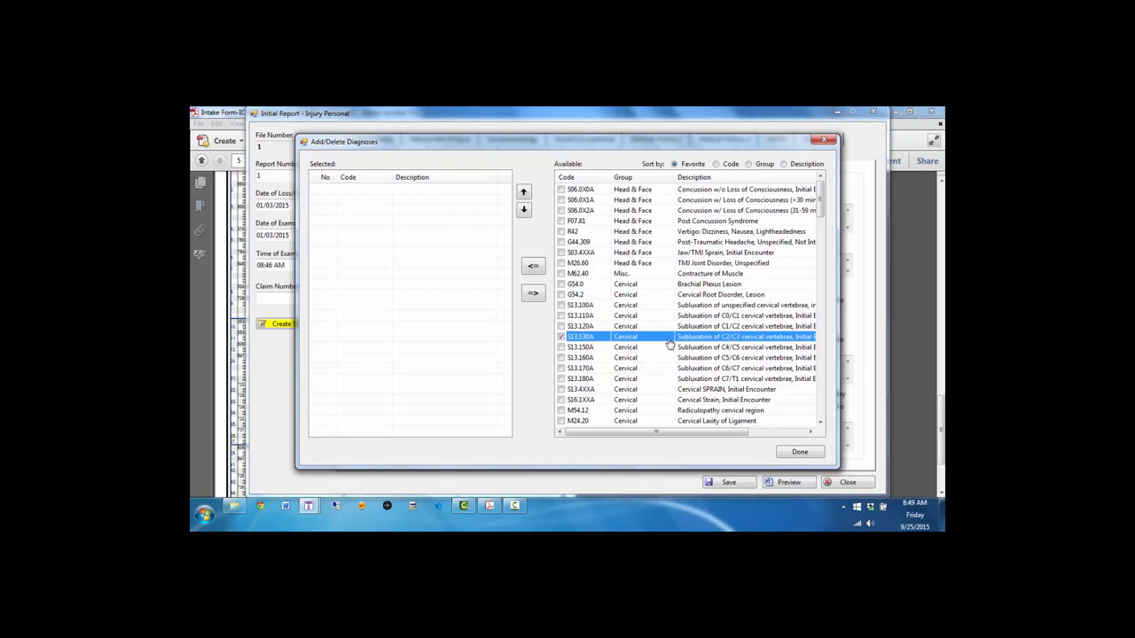
pyautogui.click(532, 267)
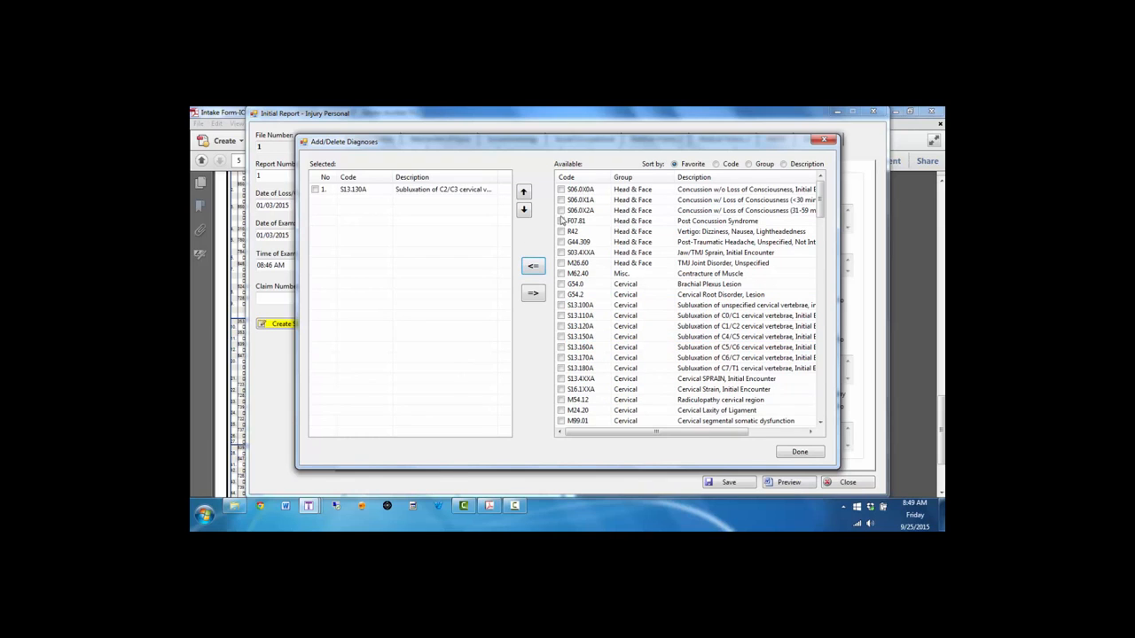
pyautogui.click(780, 453)
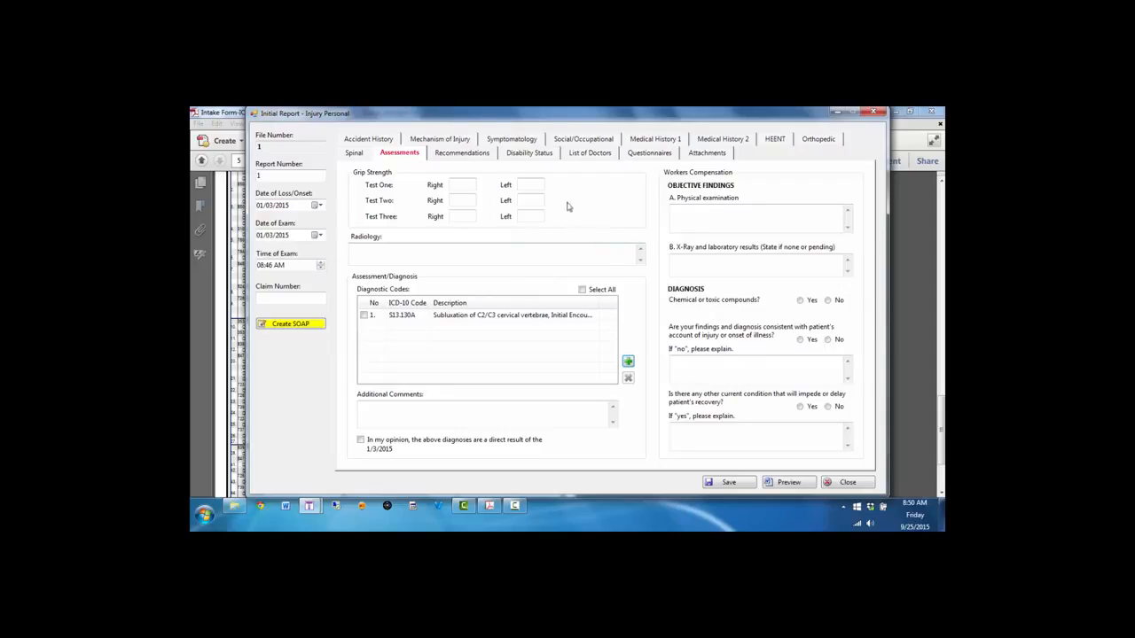
# - Fill the Workers Compensation physical examination and X-ray results with "asdfasdf" and both diagnosis explanations with "asdfasdfas"
pyautogui.click(716, 209)
pyautogui.write('asdfasdf')
pyautogui.click(710, 268)
pyautogui.write('asdfasdf')
pyautogui.click(712, 371)
pyautogui.write('asdfasdfas')
pyautogui.click(715, 427)
pyautogui.write('asdfasdfas')
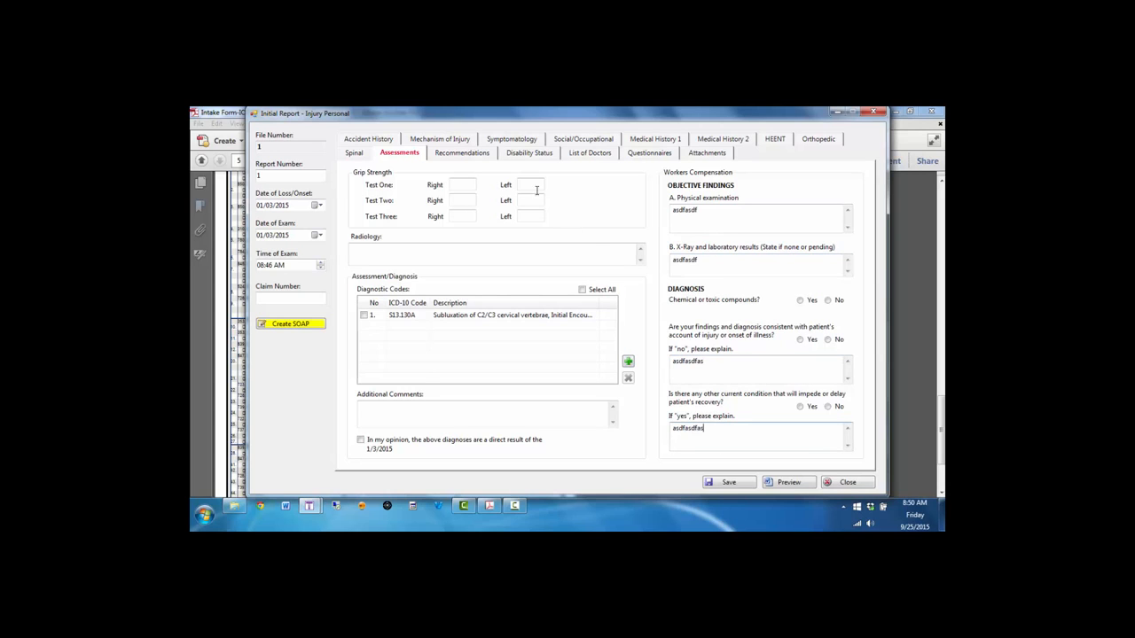
# - Include the Croft Guidelines and Grades of Severity of Injury in the recommendations, with grade III selected
pyautogui.click(483, 154)
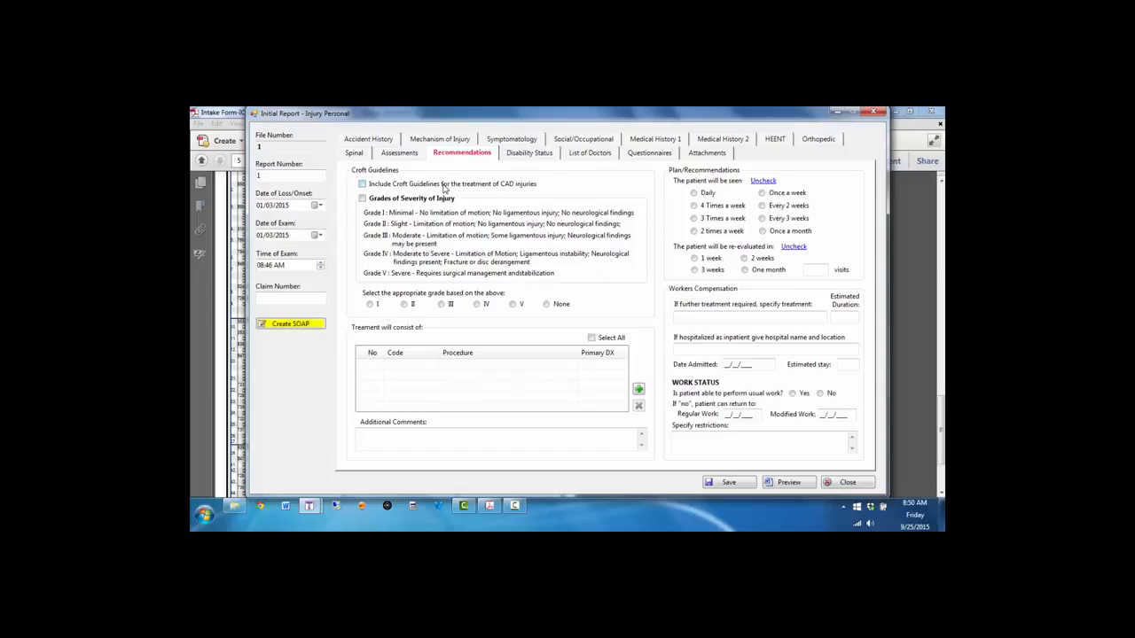
pyautogui.click(441, 305)
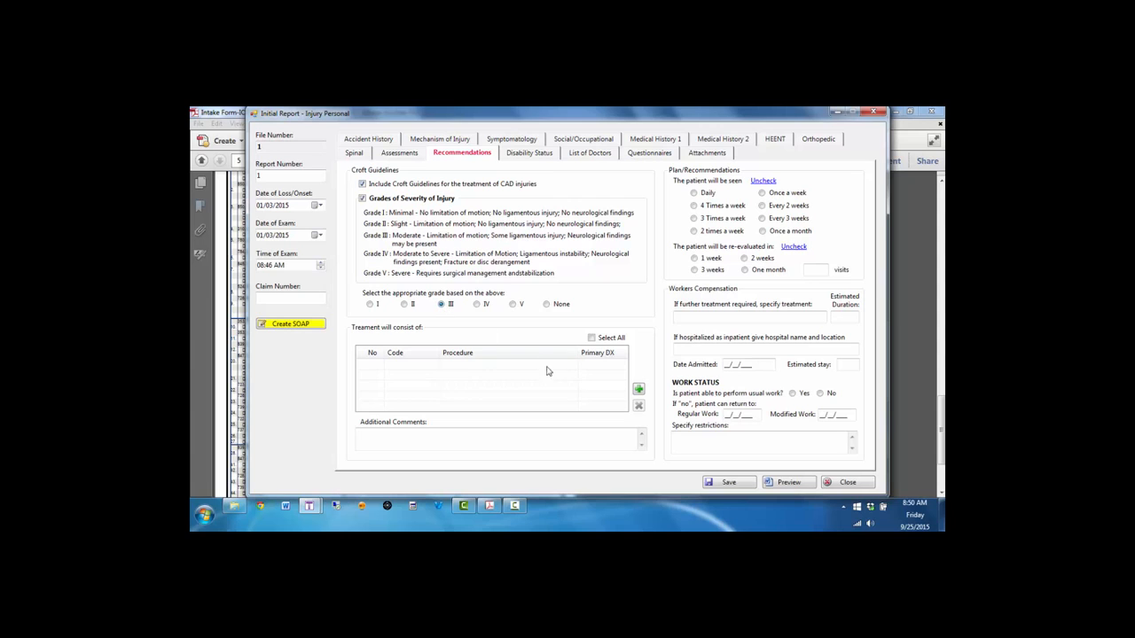
# - Add procedures 72040 Cervical 2-3v and 99202-25 Focused New Patient Exam to the recommended treatment
pyautogui.click(639, 390)
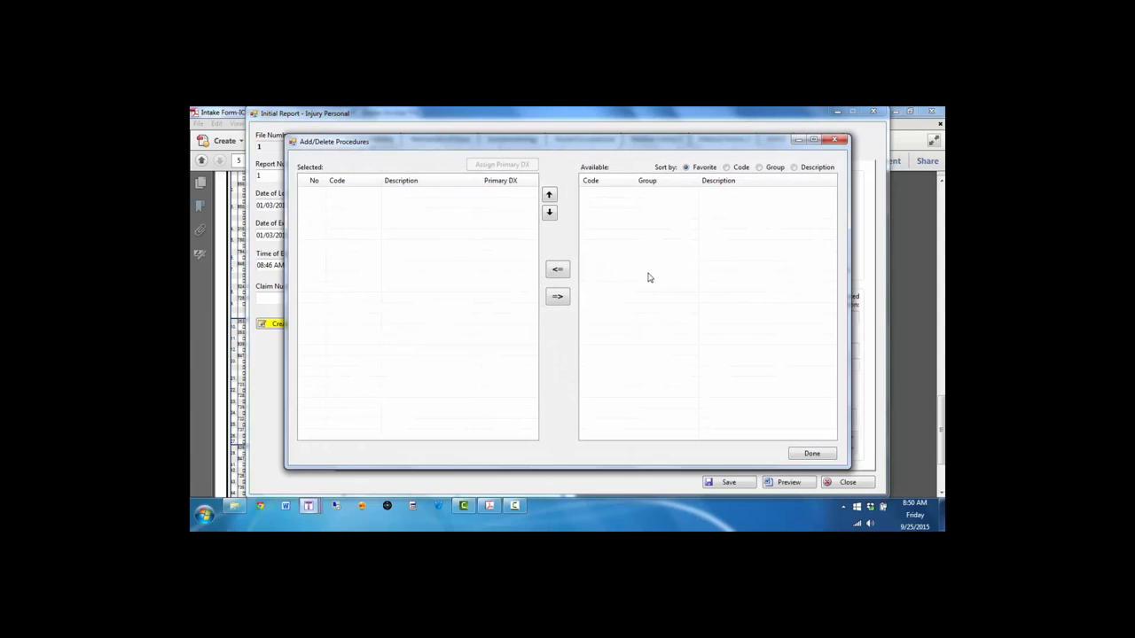
pyautogui.click(727, 168)
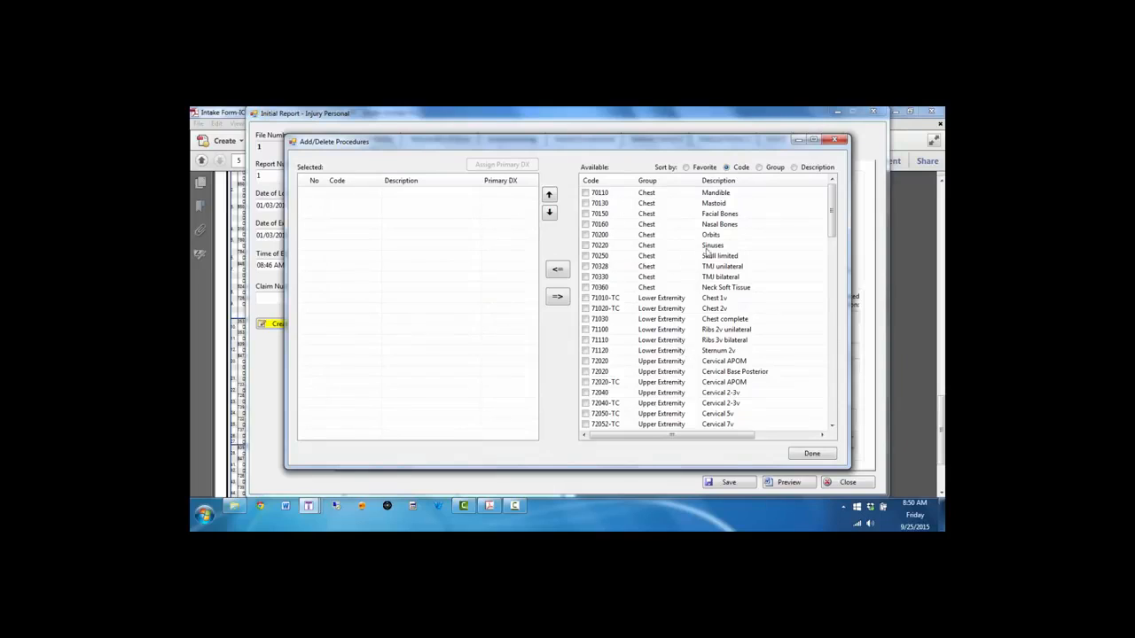
pyautogui.click(705, 392)
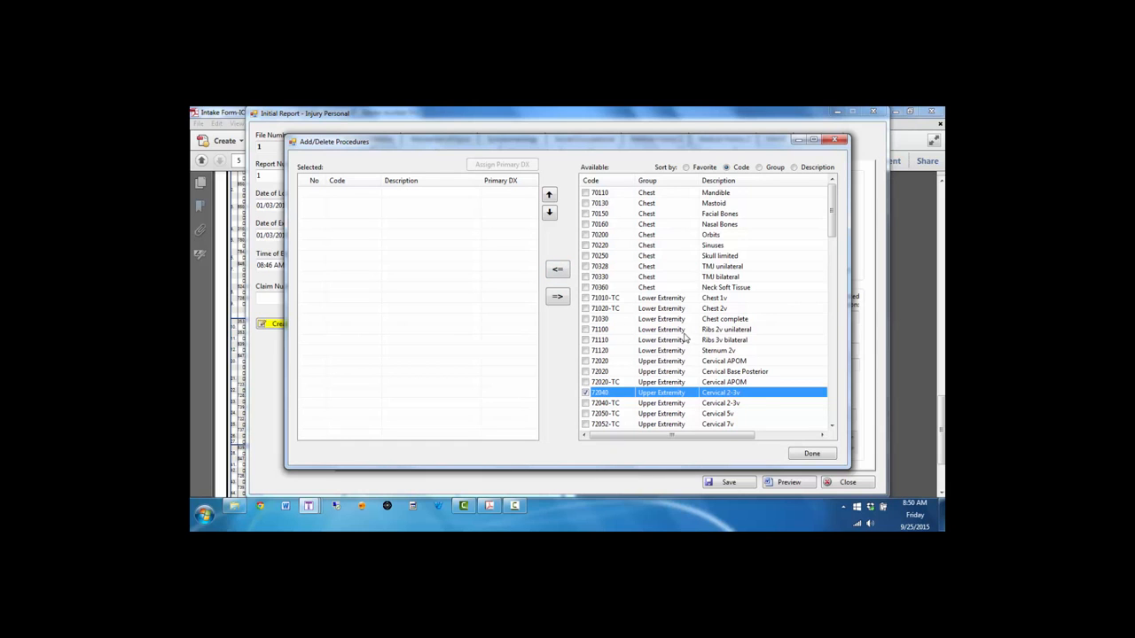
pyautogui.scroll(-10, 709, 342)
pyautogui.scroll(-6, 707, 346)
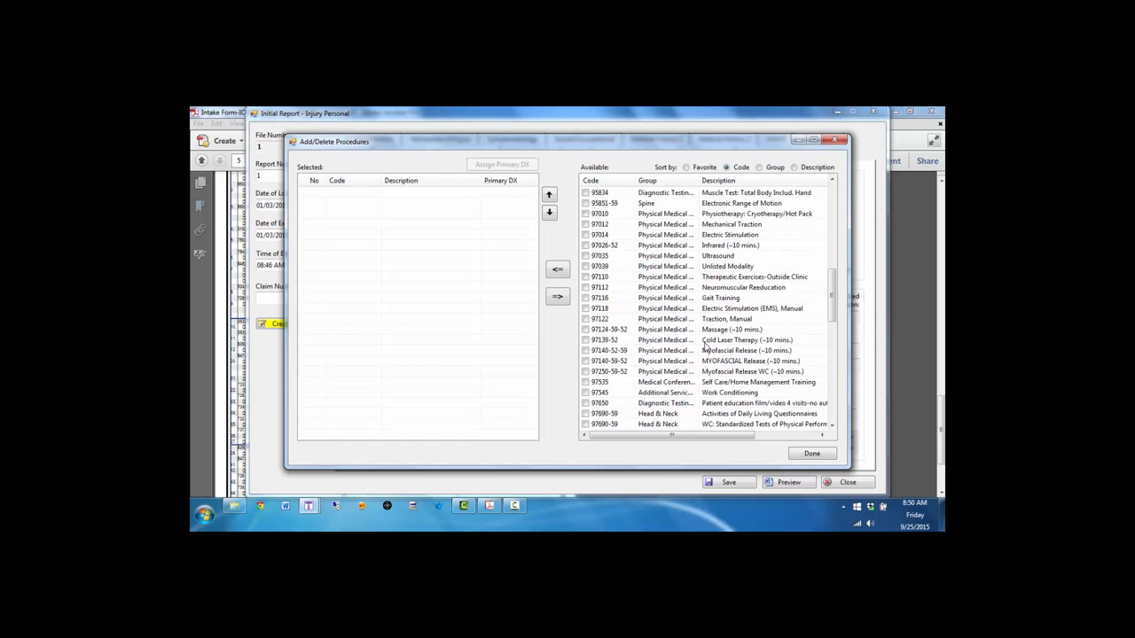
pyautogui.scroll(-6, 648, 312)
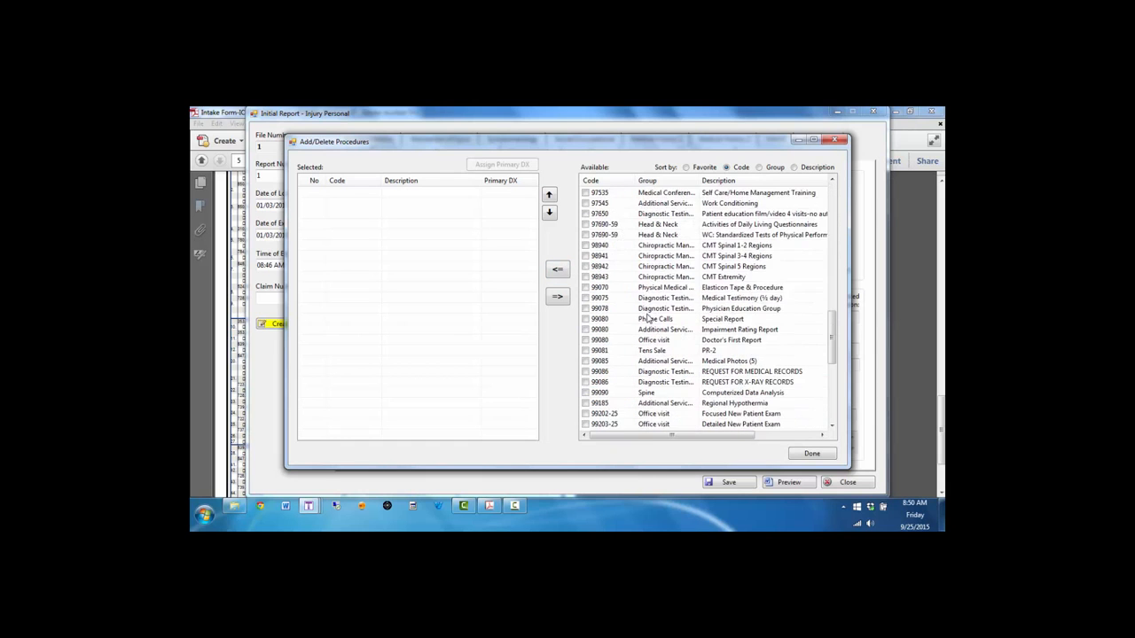
pyautogui.click(646, 321)
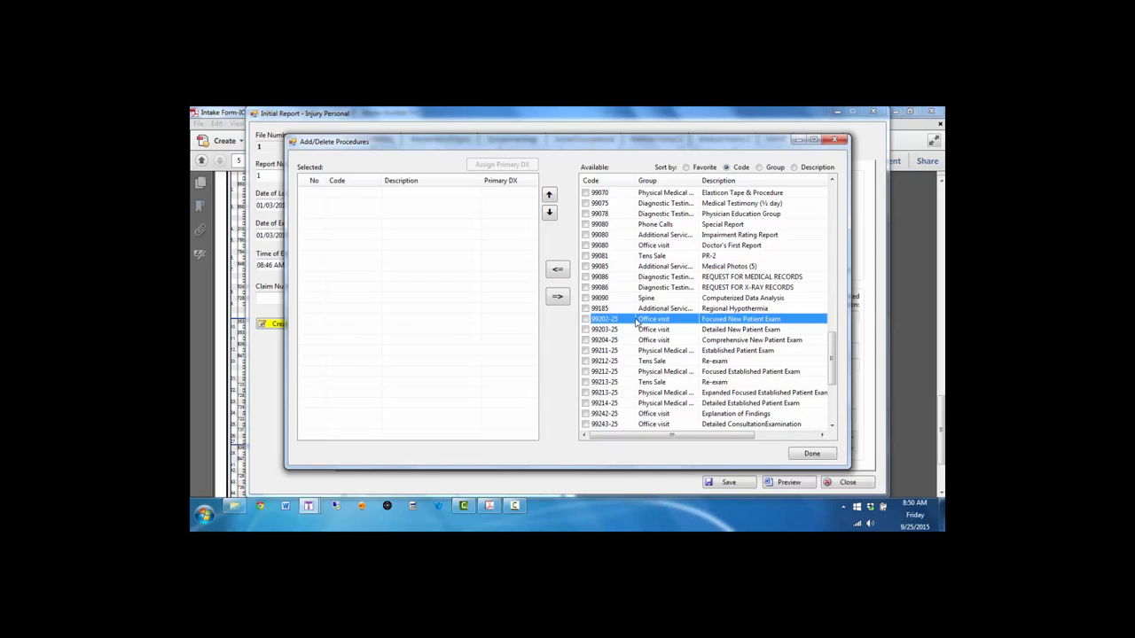
pyautogui.click(557, 270)
pyautogui.click(807, 453)
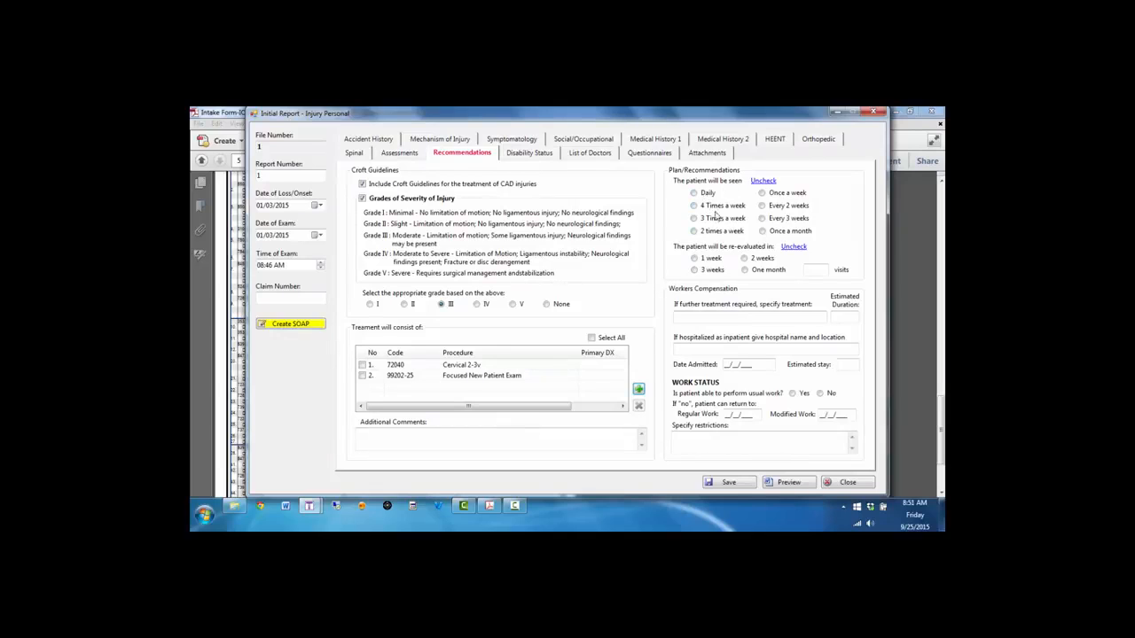
# - Plan visits 4 times a week with re-evaluation in 2 weeks, and include the listed doctor in the report
pyautogui.click(744, 259)
pyautogui.click(546, 156)
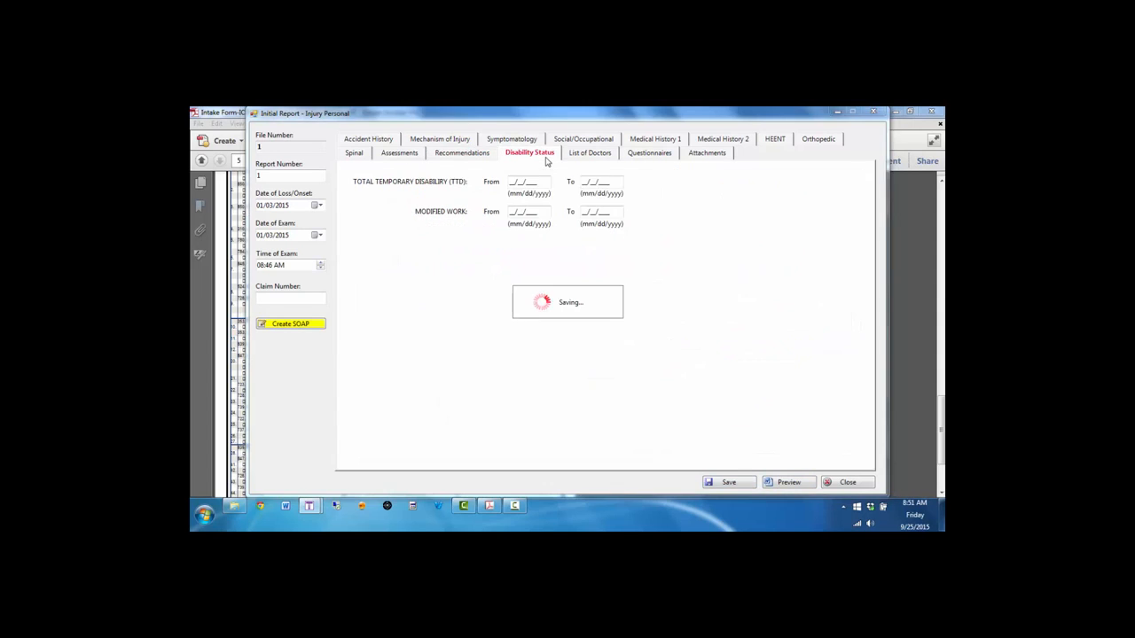
pyautogui.click(594, 156)
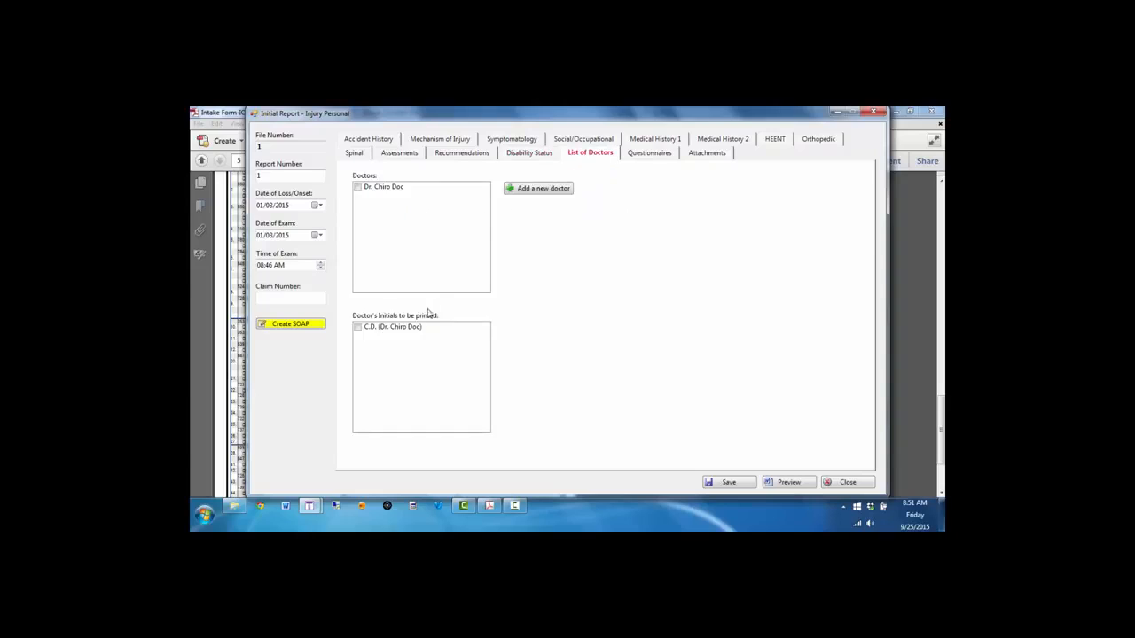
pyautogui.click(370, 187)
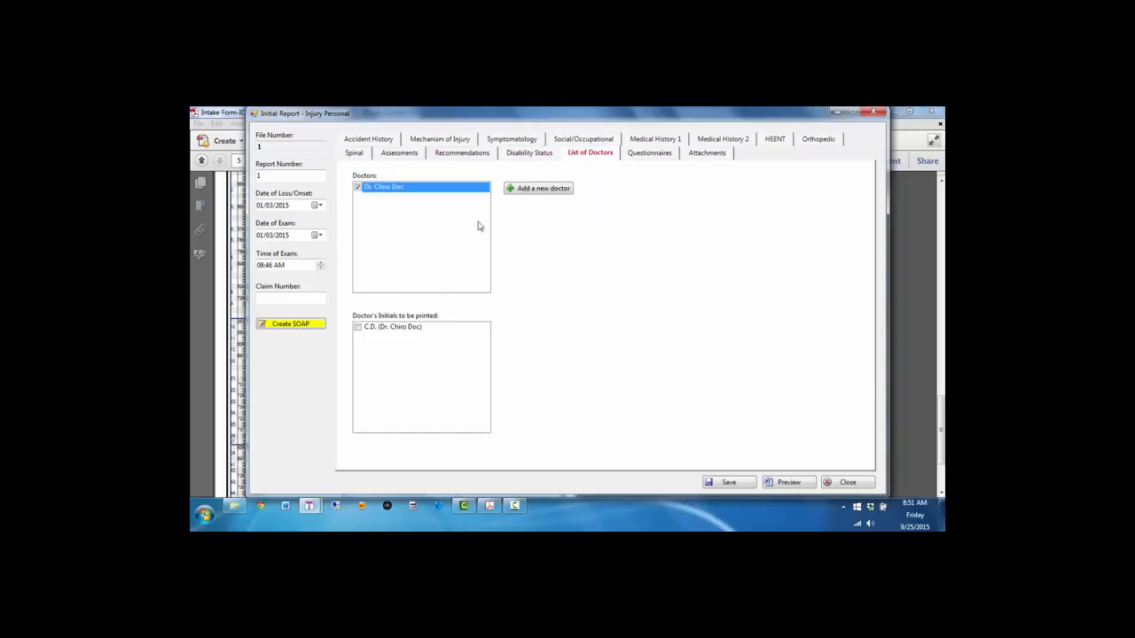
# - Check the questionnaires and attachments sections and save the initial report
pyautogui.click(640, 157)
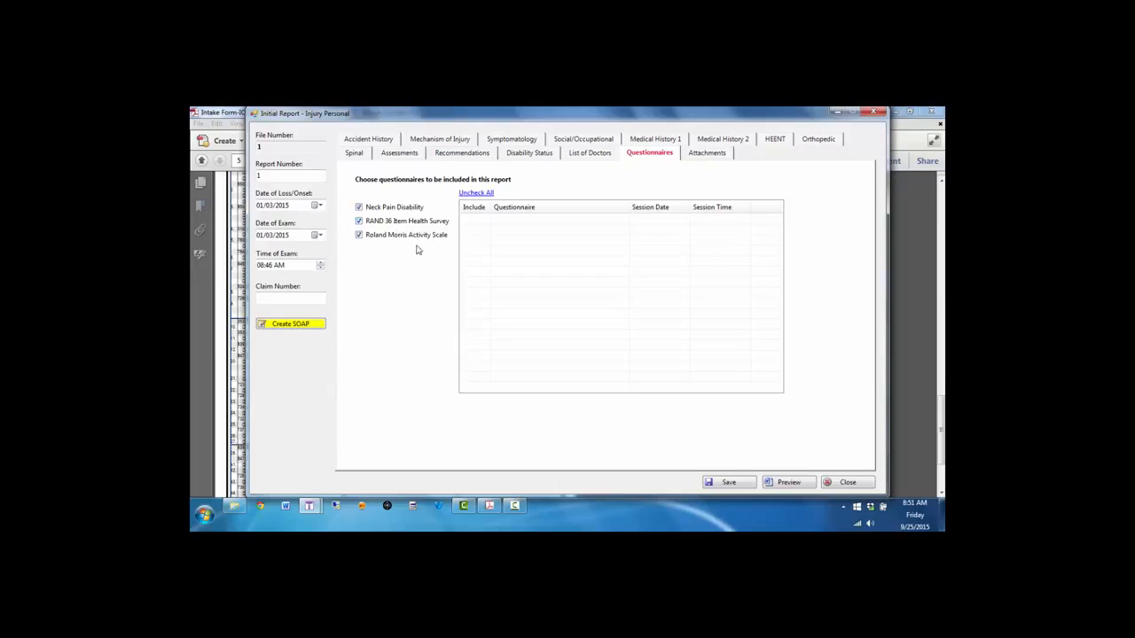
pyautogui.click(701, 157)
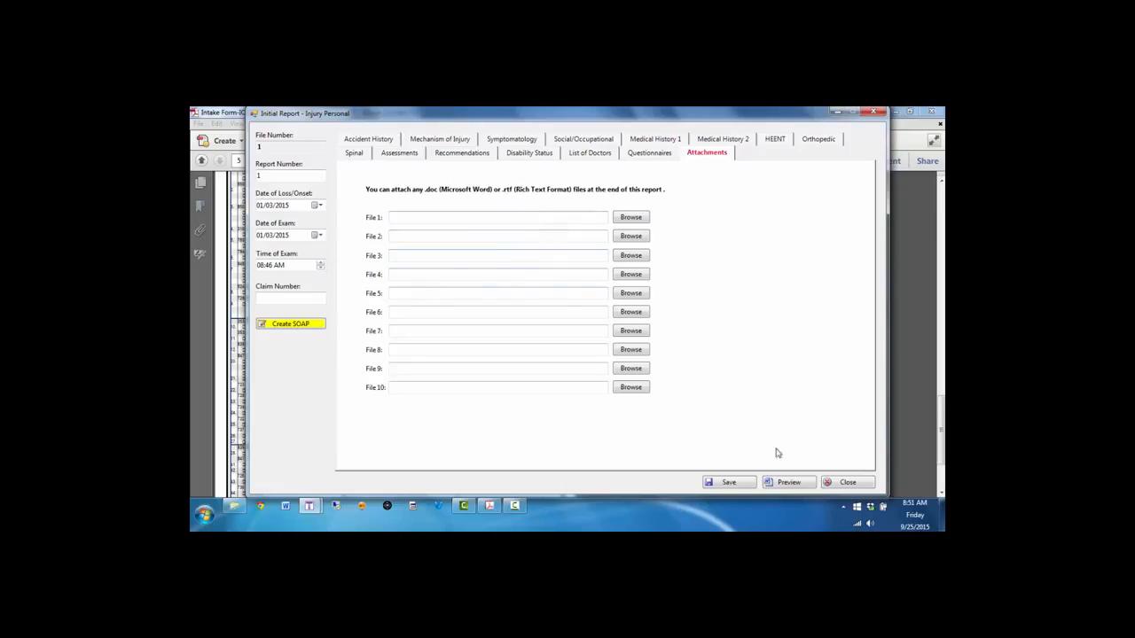
pyautogui.click(732, 484)
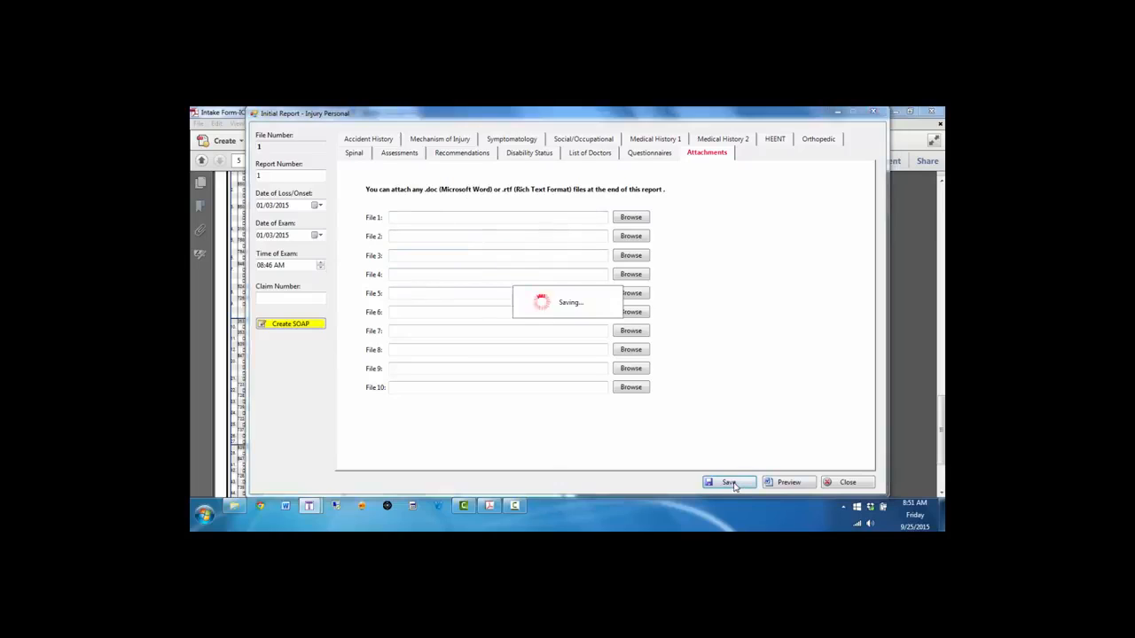
# - Generate the initial report preview, return to the accident history, and switch to the generated document in Word
pyautogui.click(788, 482)
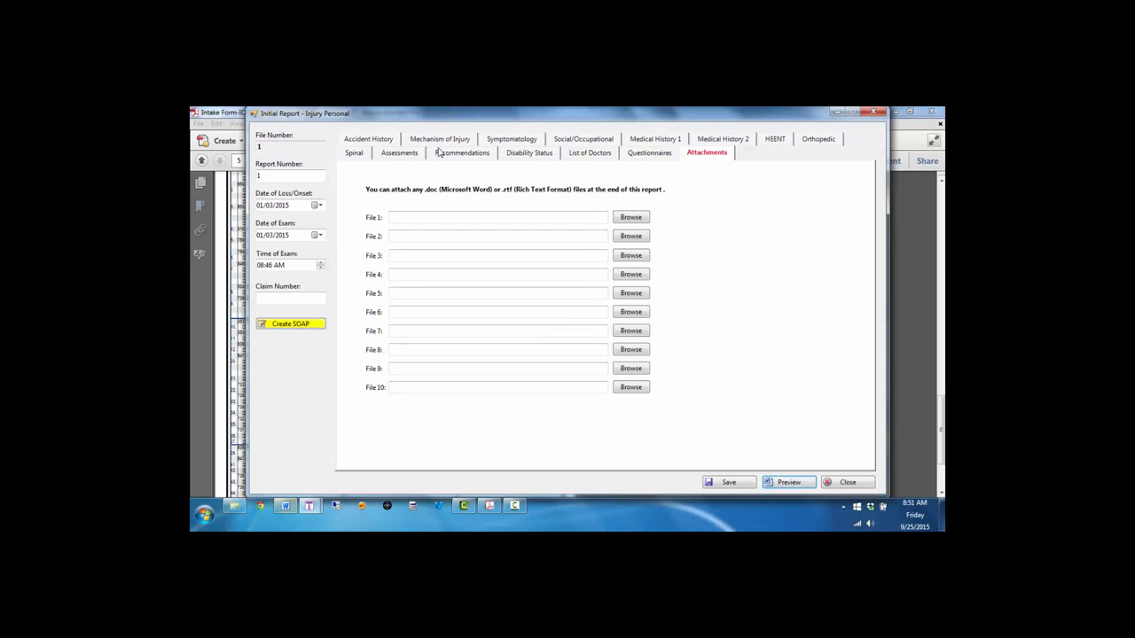
pyautogui.click(376, 143)
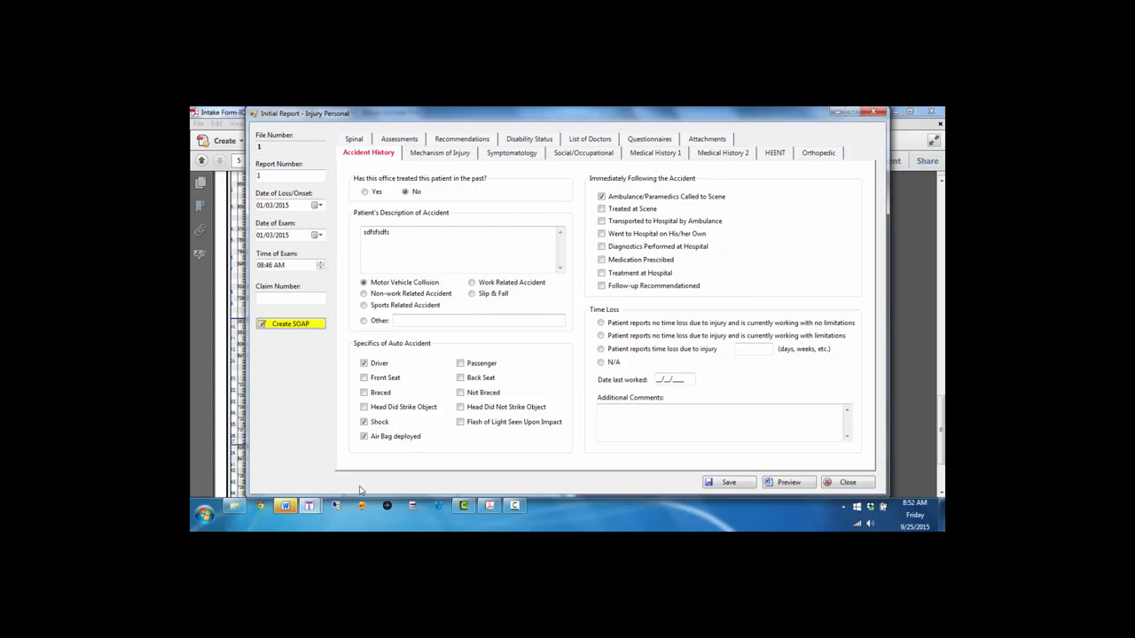
pyautogui.click(286, 508)
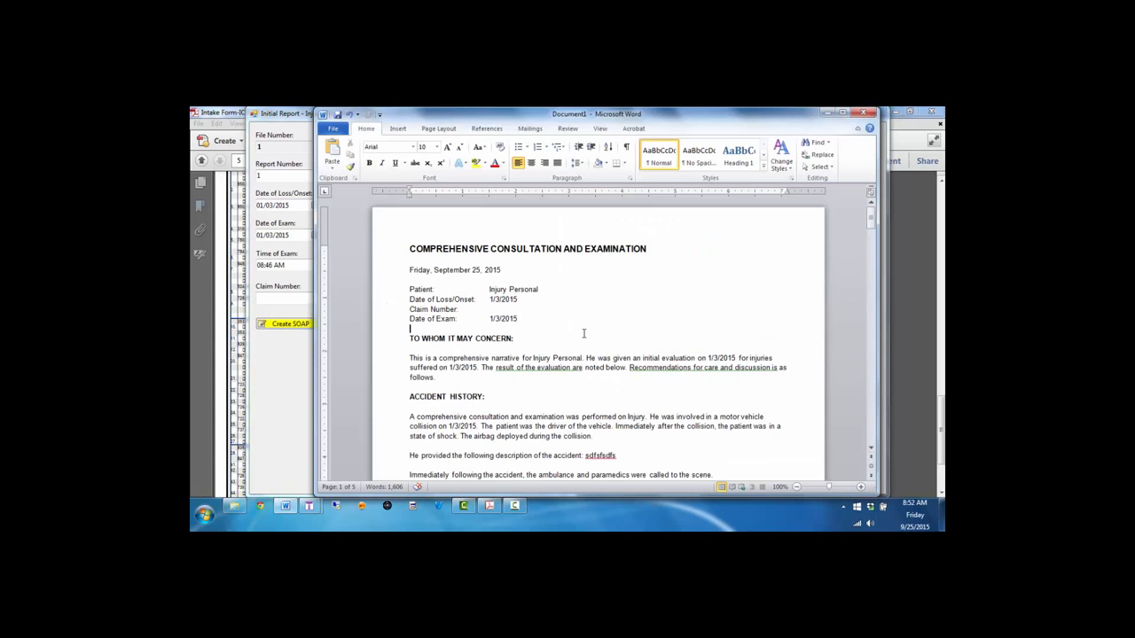
# - Examine the generated narrative from accident history through the treatment plan and signature, and close it without saving
pyautogui.scroll(-8, 583, 334)
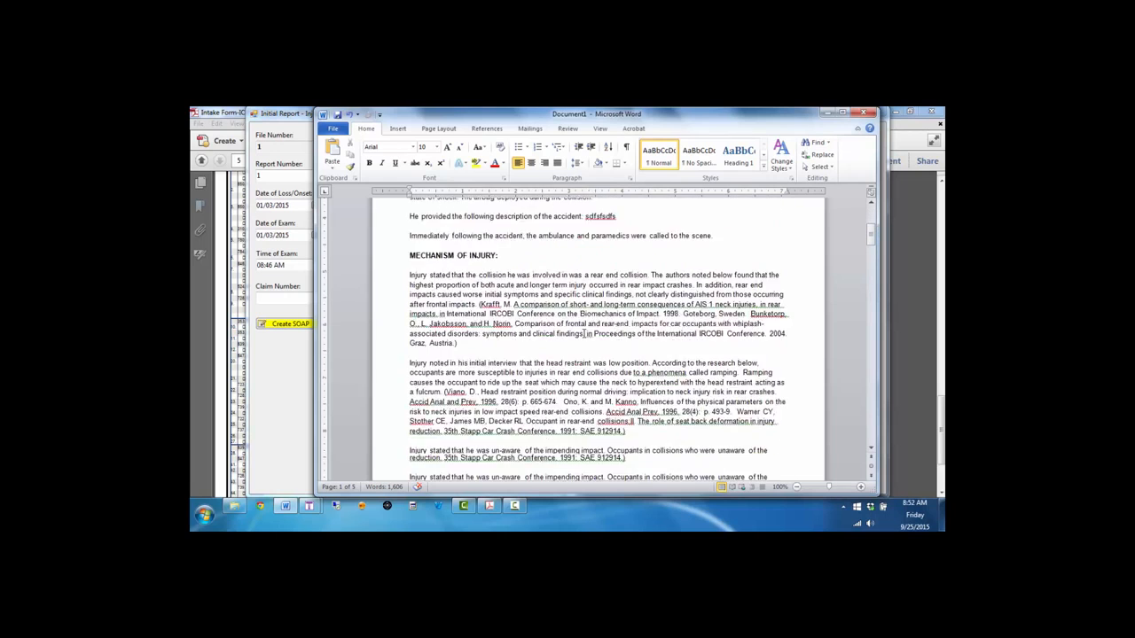
pyautogui.scroll(-12, 583, 334)
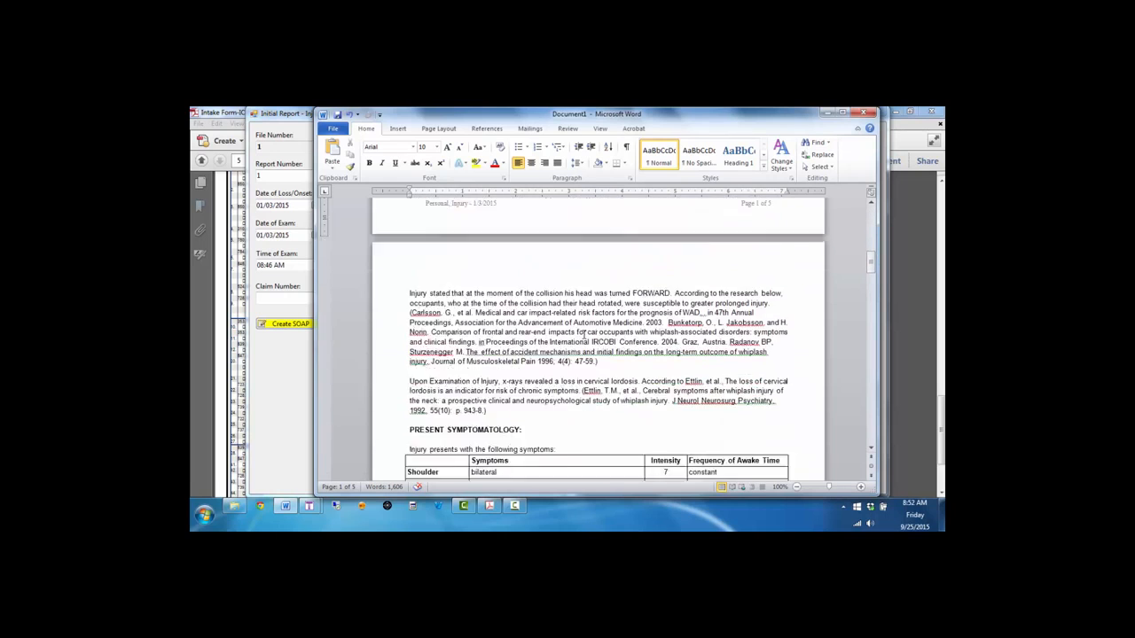
pyautogui.scroll(-12, 583, 333)
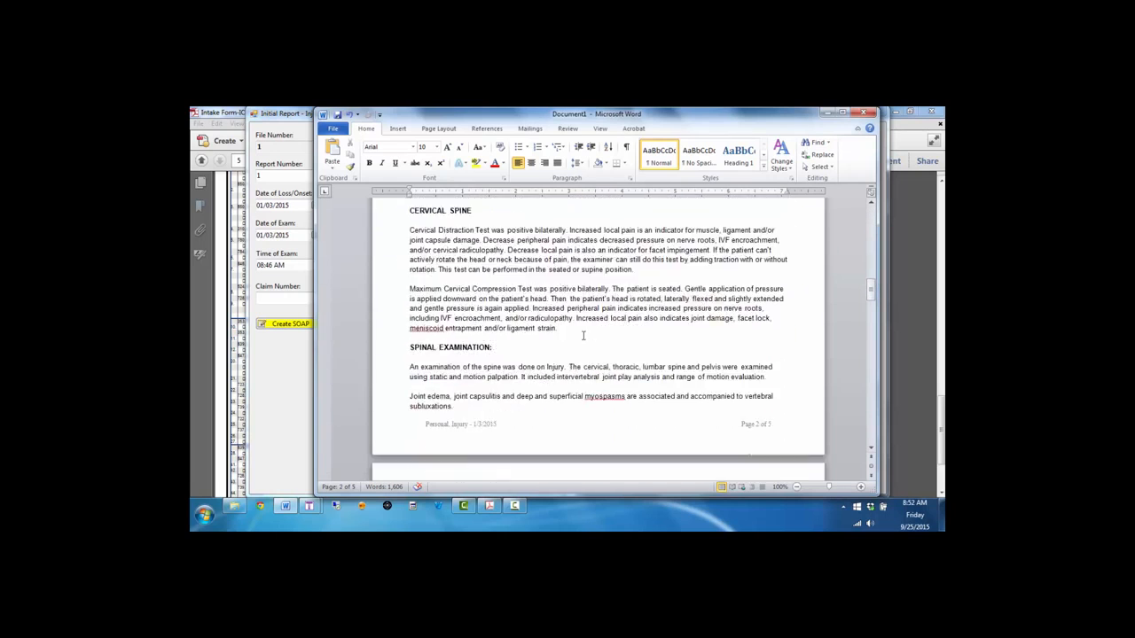
pyautogui.scroll(-12, 584, 333)
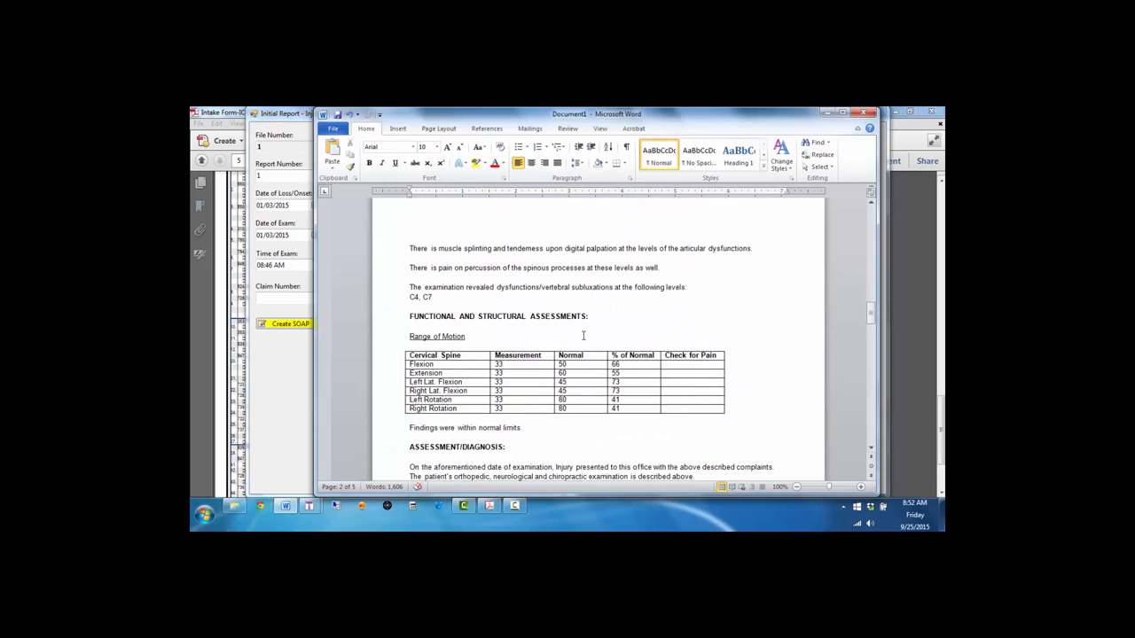
pyautogui.scroll(-12, 584, 333)
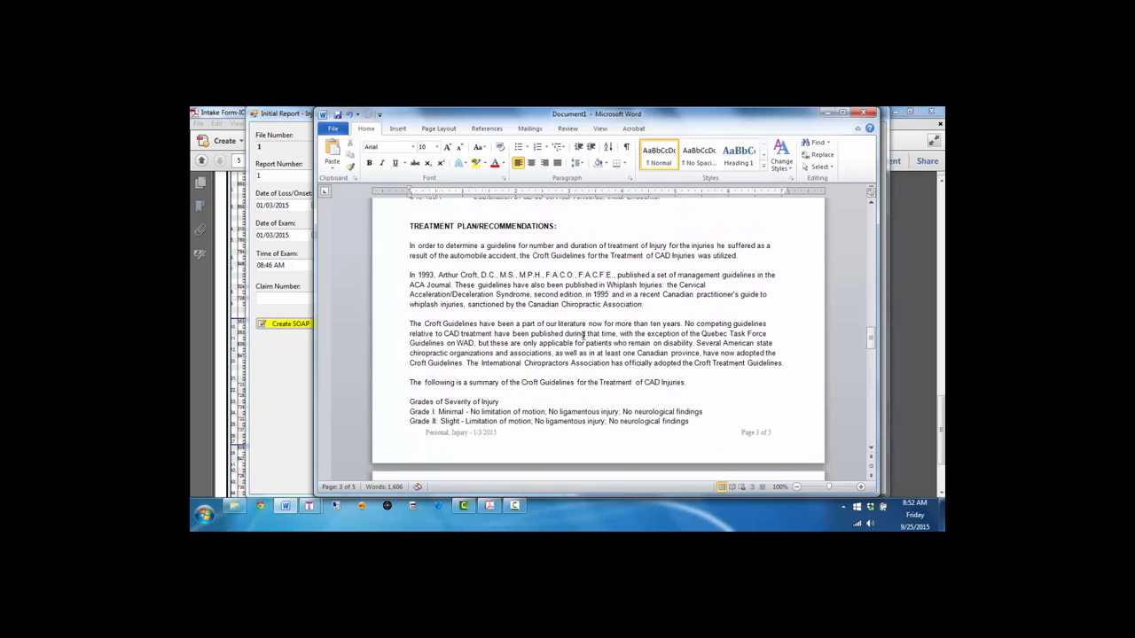
pyautogui.scroll(-12, 584, 335)
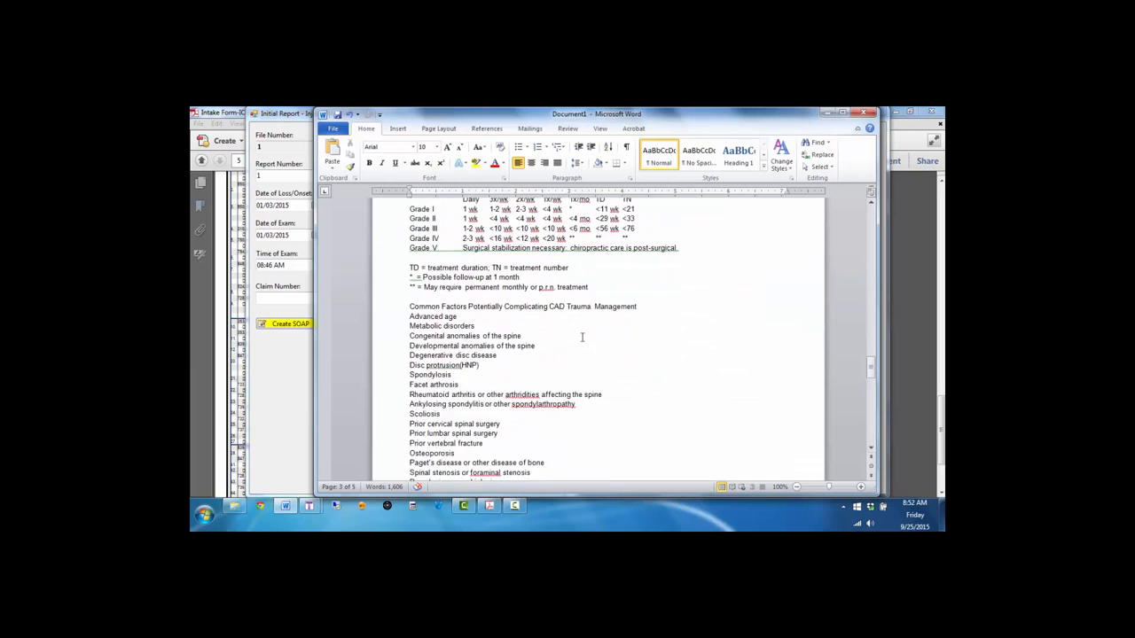
pyautogui.scroll(-5, 581, 337)
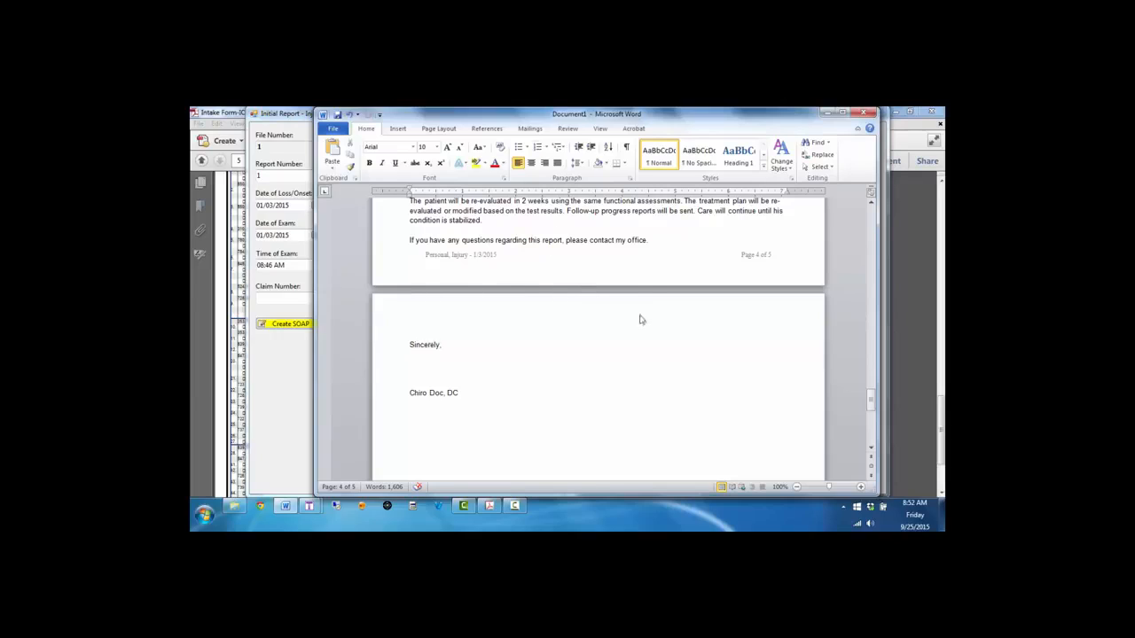
pyautogui.scroll(10, 625, 379)
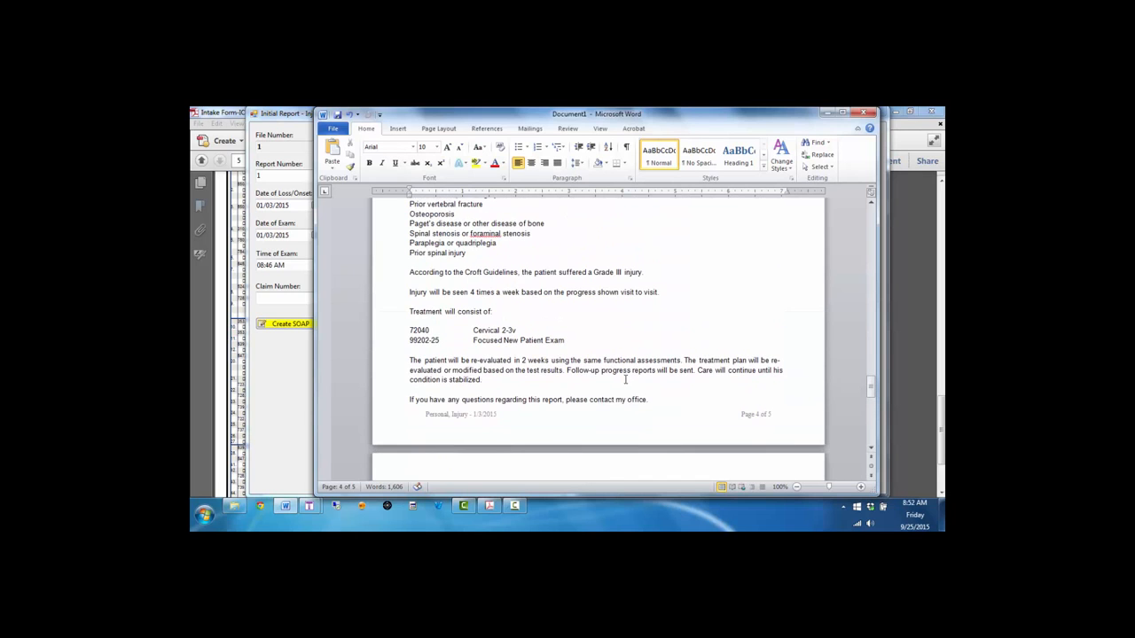
pyautogui.scroll(15, 626, 379)
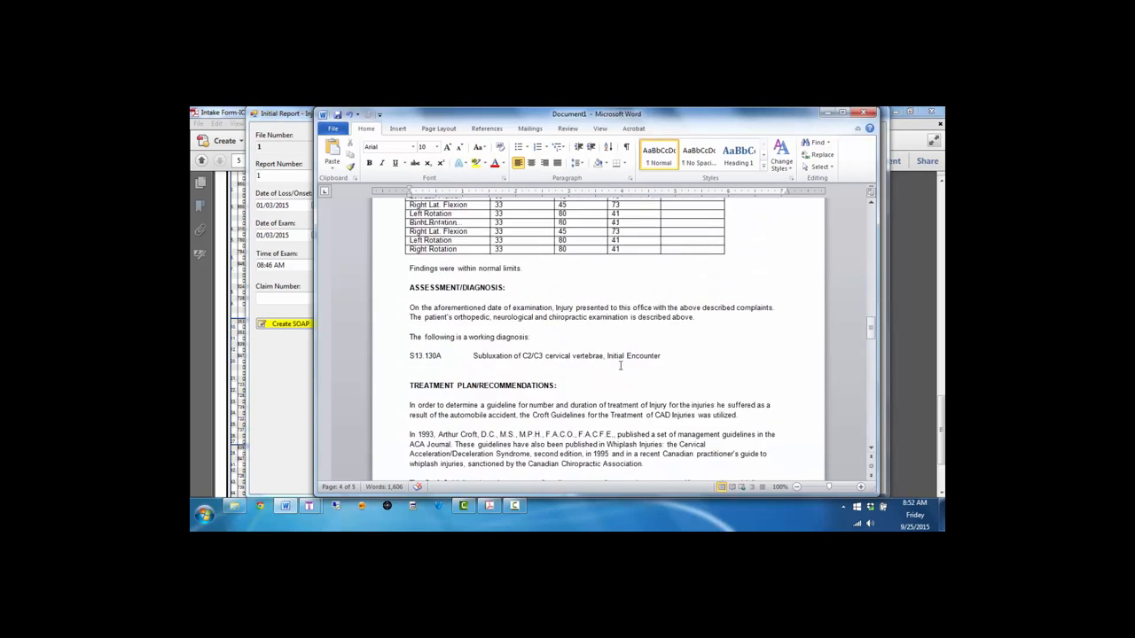
pyautogui.scroll(2, 583, 355)
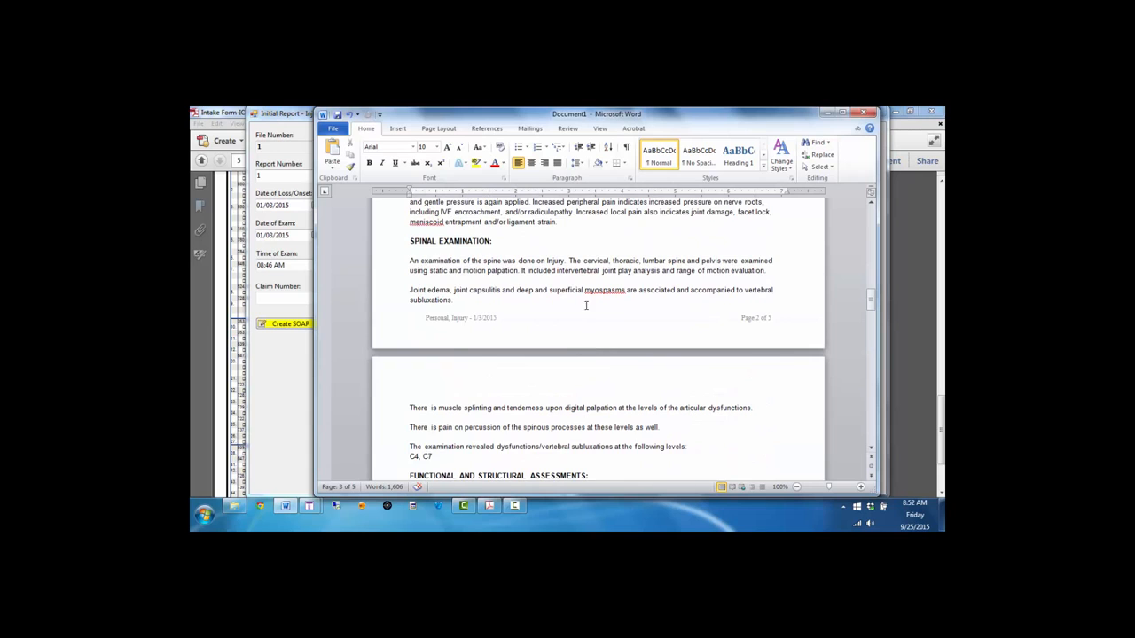
pyautogui.scroll(5, 536, 300)
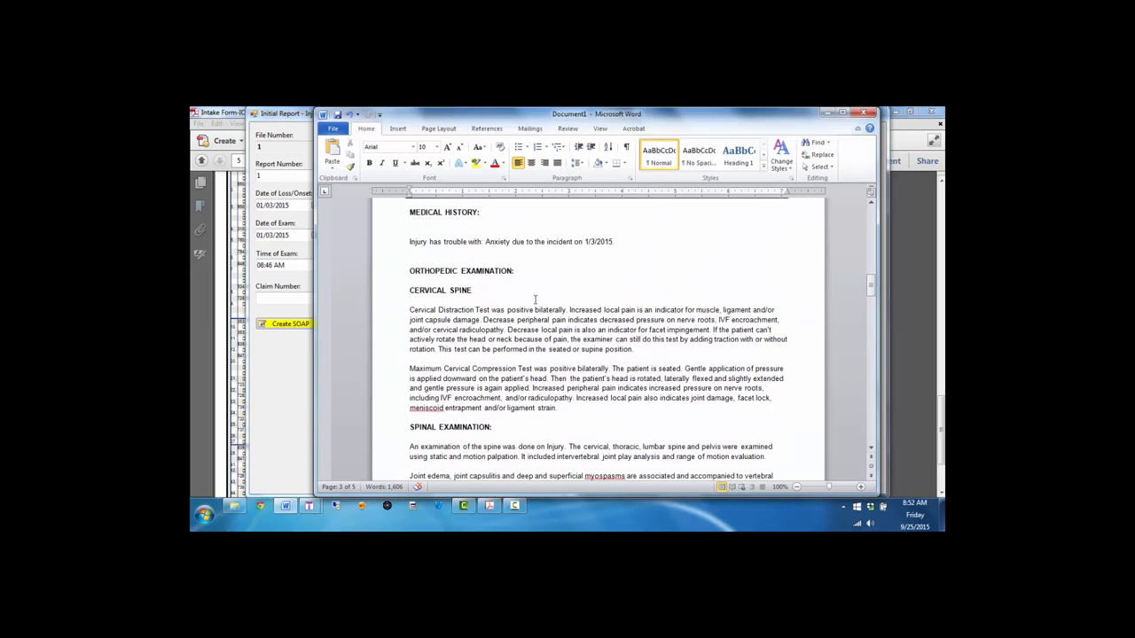
pyautogui.click(863, 113)
pyautogui.click(568, 321)
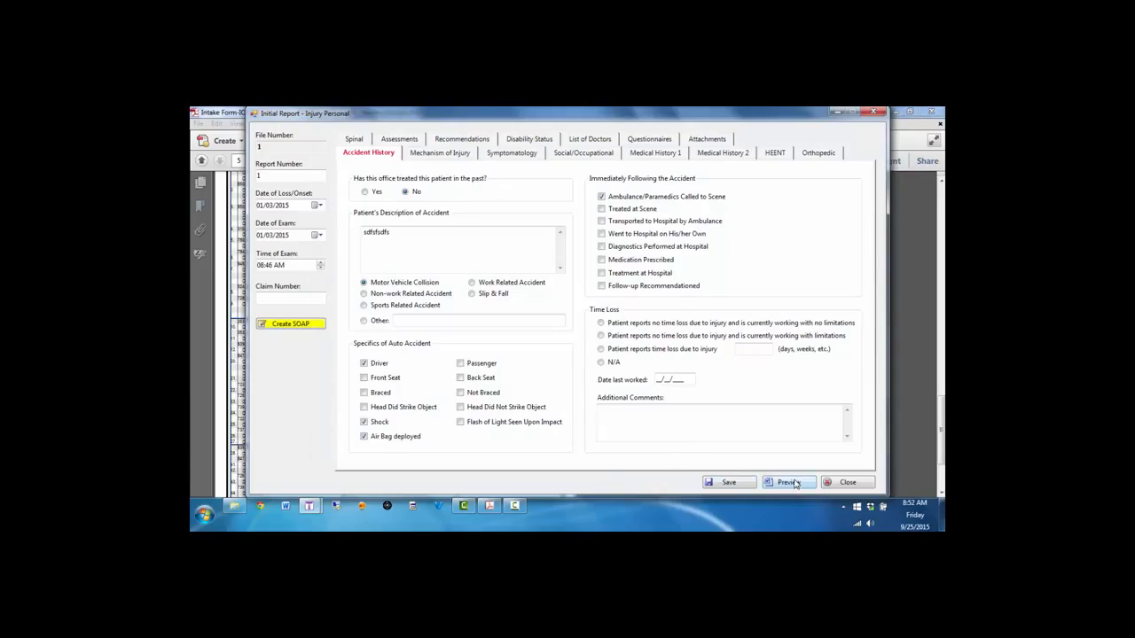
# - Generate the report preview again, examine the wording of its introduction and accident history, and close it without saving
pyautogui.click(788, 482)
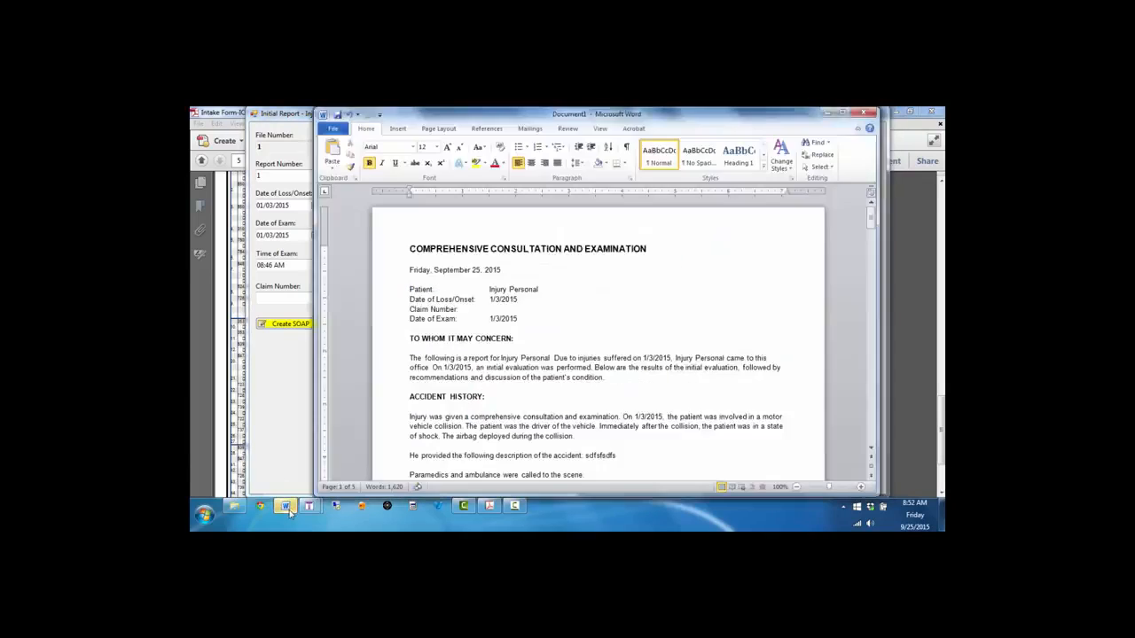
pyautogui.click(595, 310)
pyautogui.scroll(-1, 600, 360)
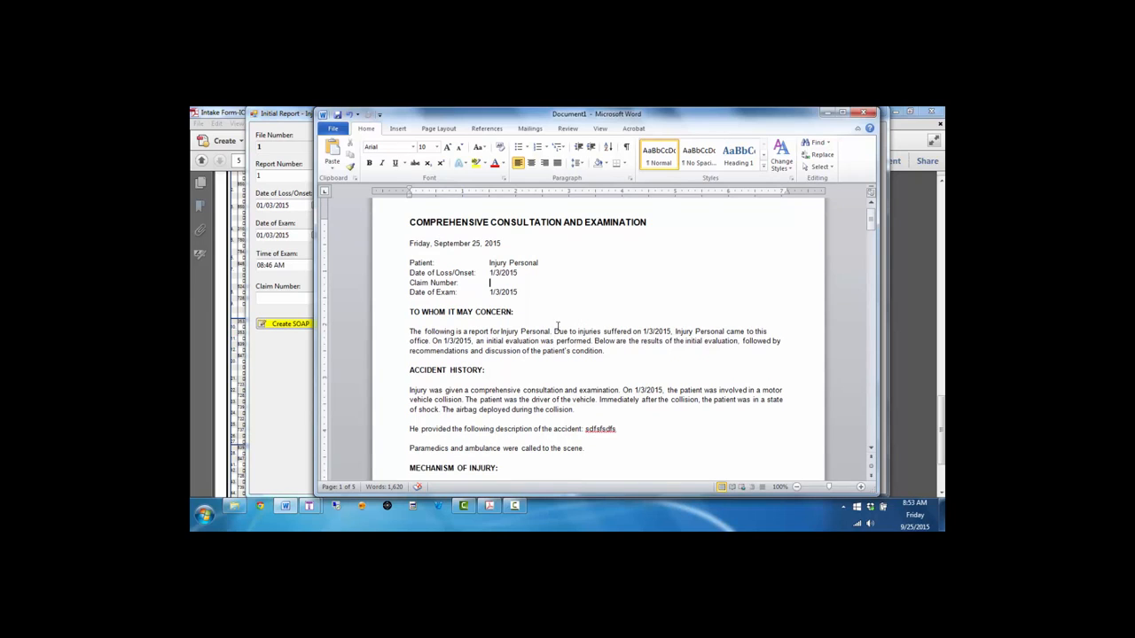
pyautogui.scroll(1, 558, 330)
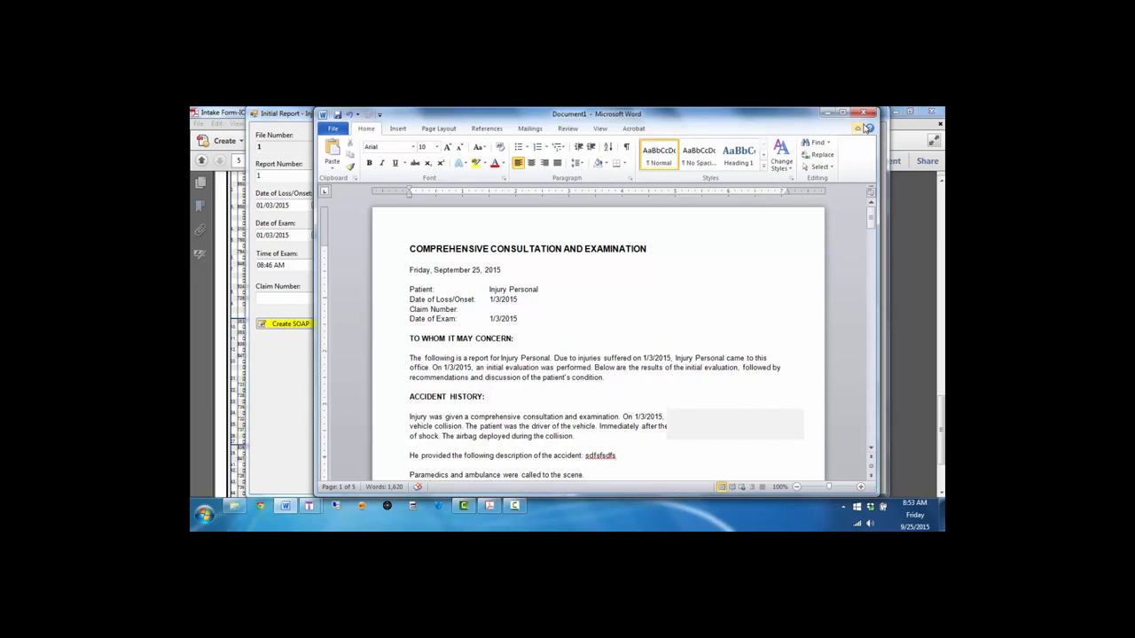
pyautogui.click(864, 114)
pyautogui.click(567, 320)
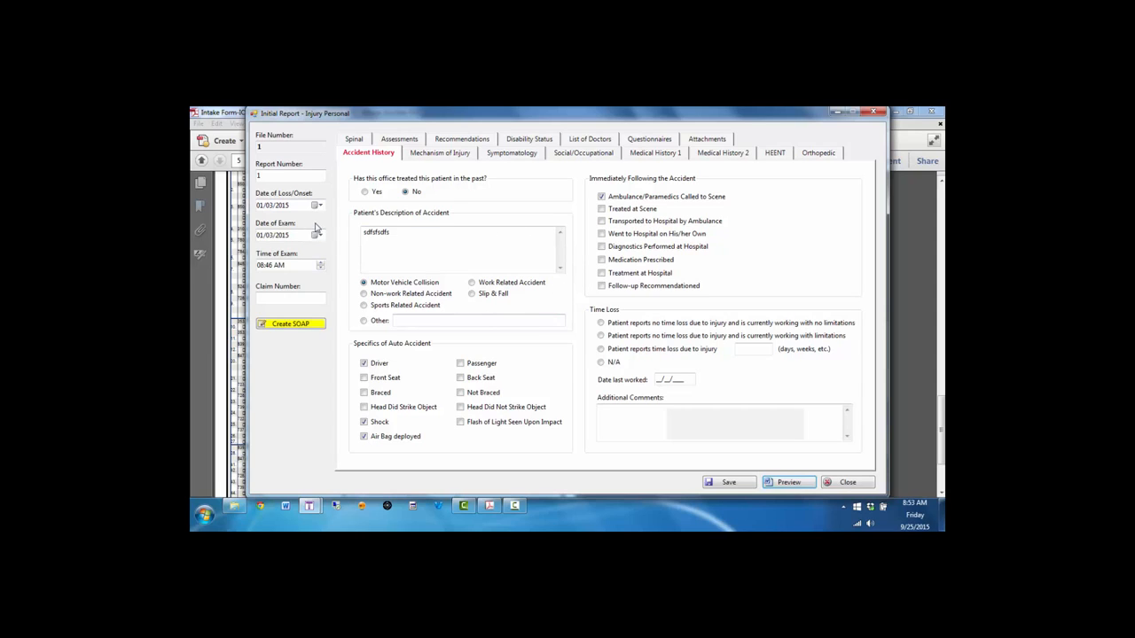
# - Create a SOAP note from the initial report and mark Shoulder, Neck, Spasm and Palpable T/T as objective findings
pyautogui.click(310, 327)
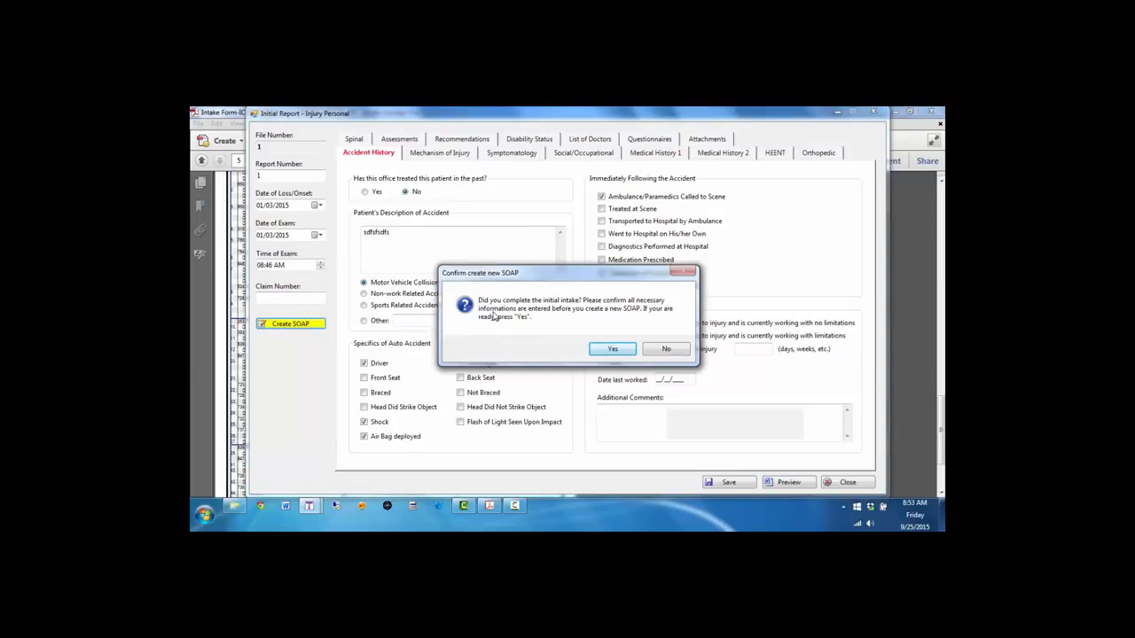
pyautogui.click(614, 351)
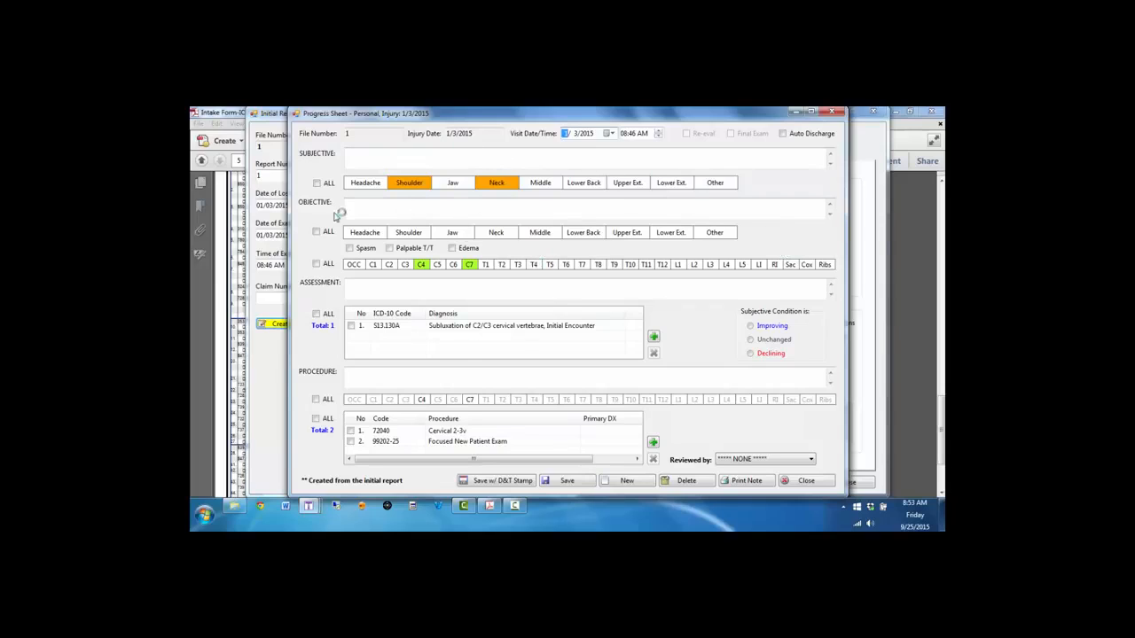
pyautogui.click(373, 211)
pyautogui.click(408, 235)
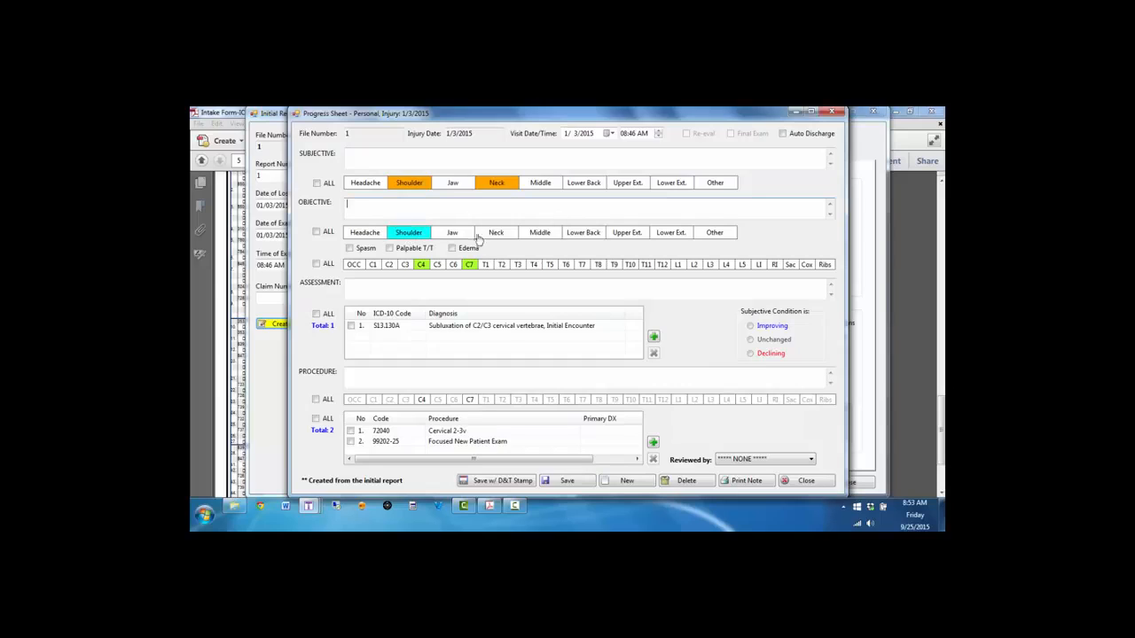
pyautogui.click(496, 236)
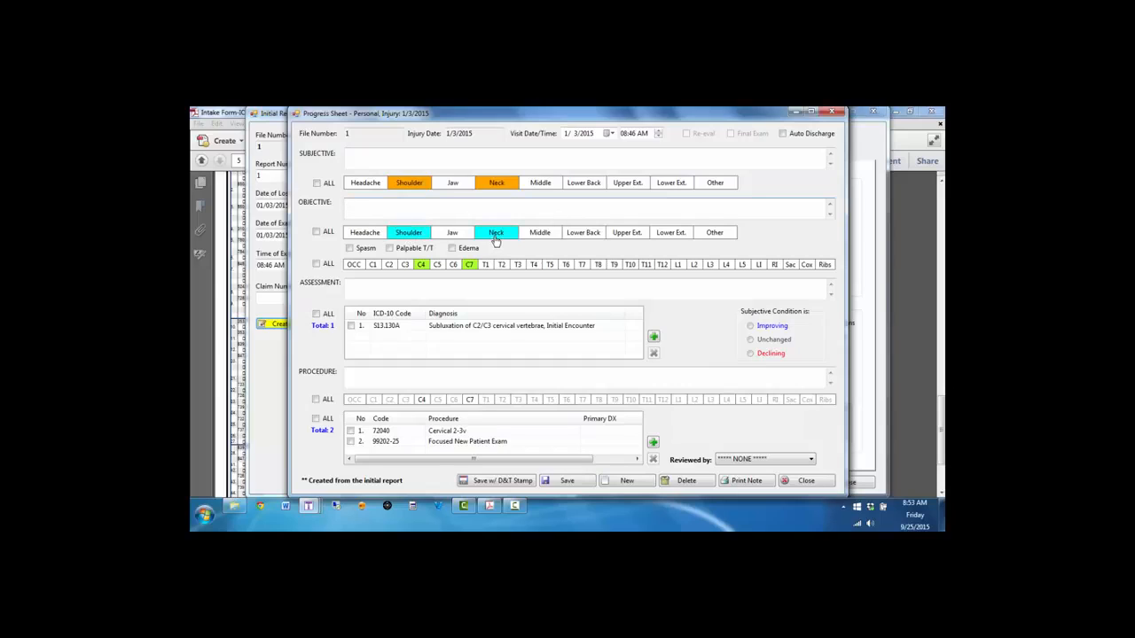
pyautogui.click(366, 249)
pyautogui.click(406, 250)
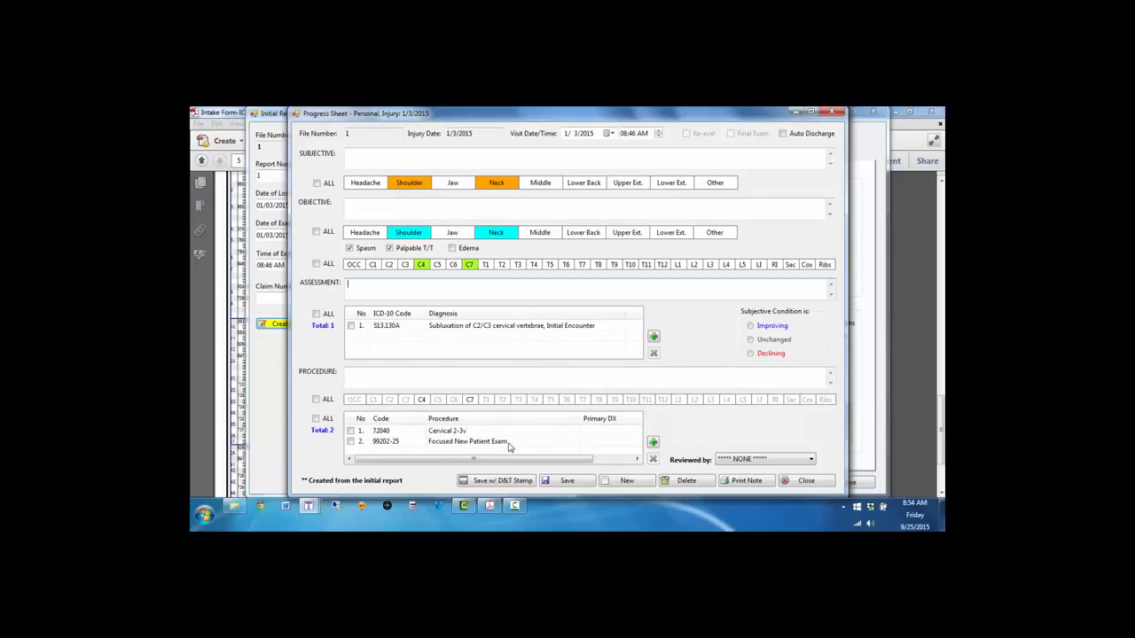
# - Mark spinal levels C1 through C7, T1 and T2 in the objective findings, removing and re-adding C6
pyautogui.click(423, 266)
pyautogui.click(374, 267)
pyautogui.click(389, 267)
pyautogui.click(405, 267)
pyautogui.click(437, 267)
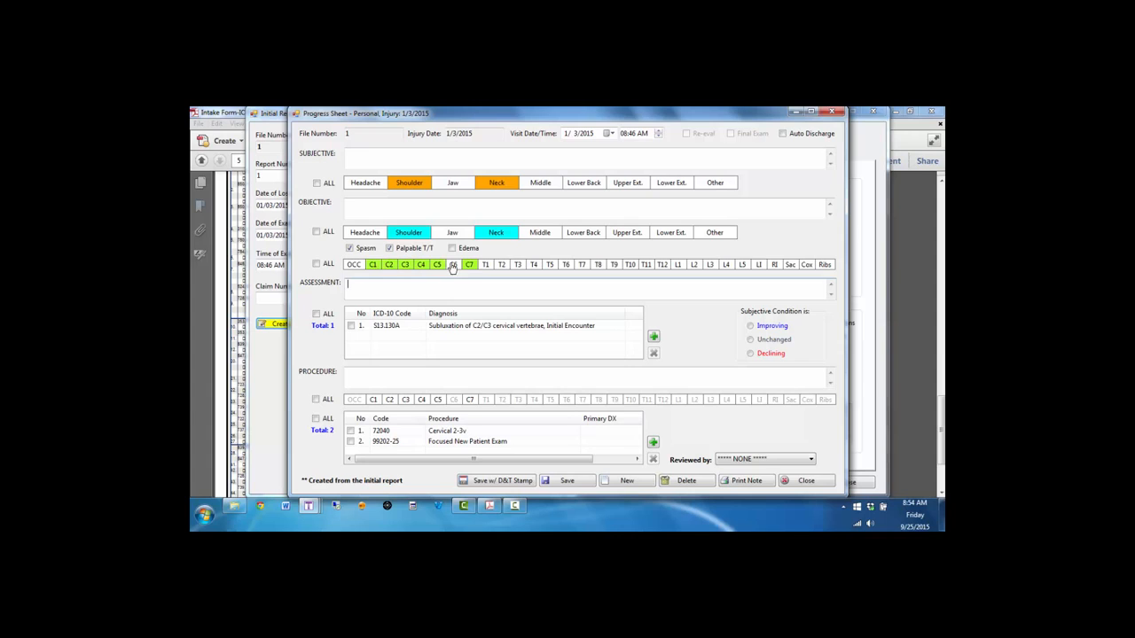
pyautogui.click(453, 267)
pyautogui.click(485, 266)
pyautogui.click(501, 266)
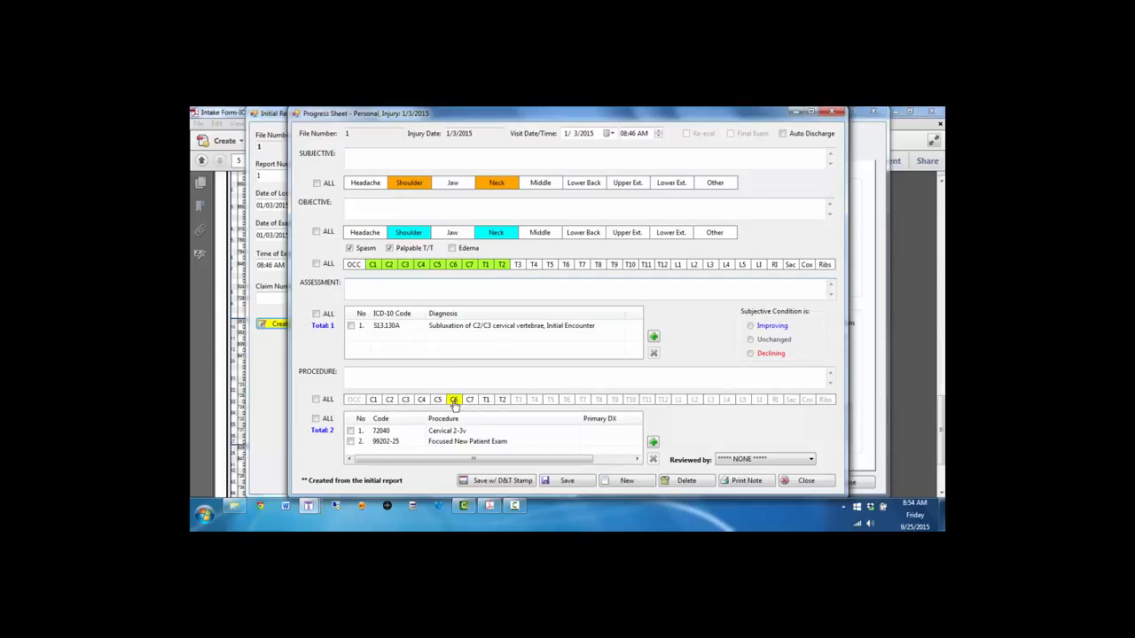
pyautogui.click(454, 265)
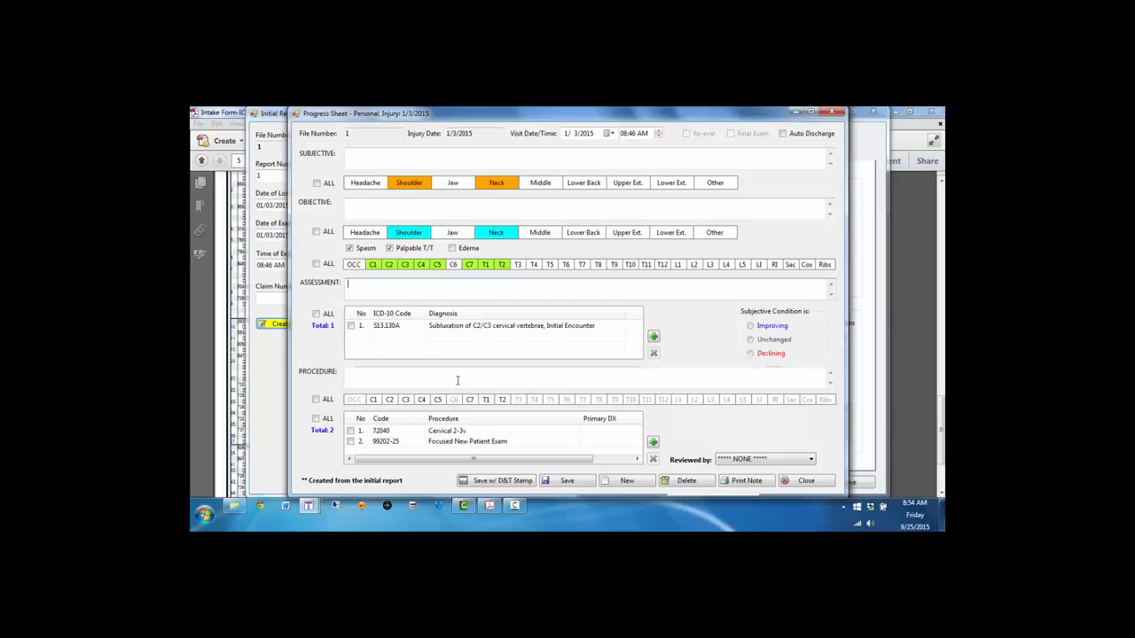
pyautogui.click(453, 265)
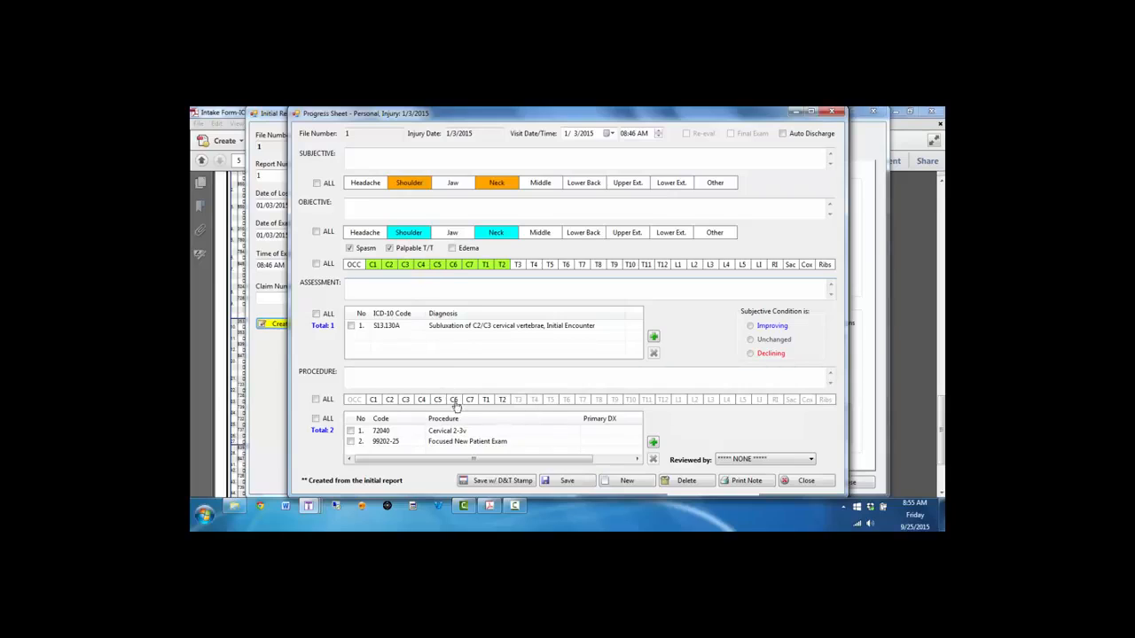
# - Mark treated spinal levels between C3 and C5 in the procedure section and close the progress sheet
pyautogui.click(427, 400)
pyautogui.click(437, 400)
pyautogui.click(407, 402)
pyautogui.click(437, 400)
pyautogui.click(806, 481)
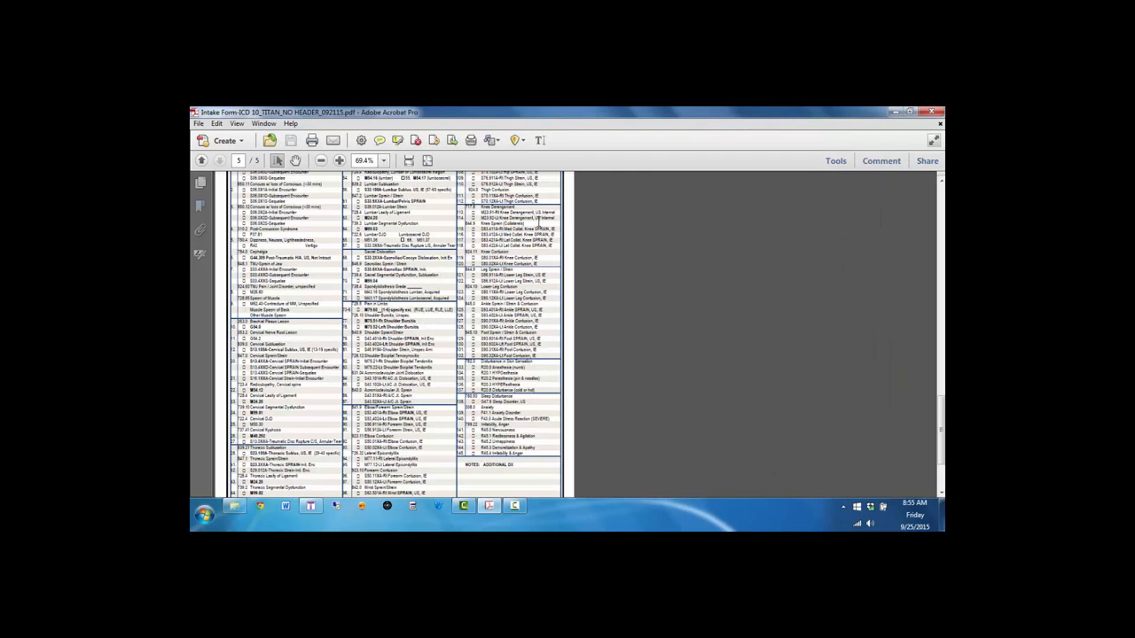
# - Switch back to Titan, close the report list, and review the progress sheet of the 1/3/2015 visit
pyautogui.click(310, 506)
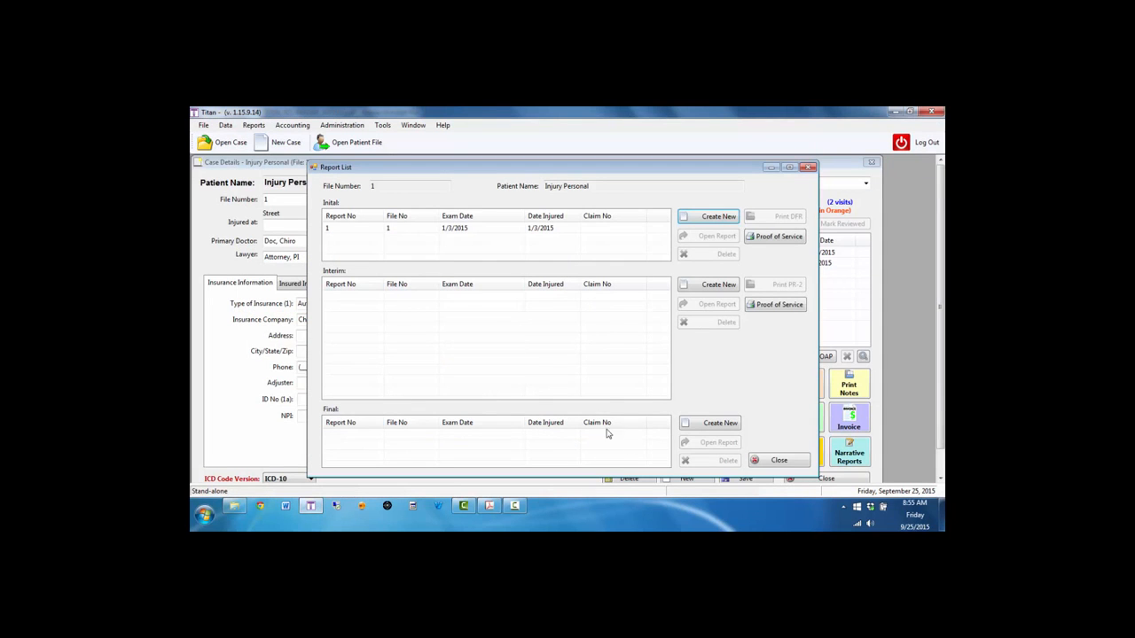
pyautogui.click(787, 462)
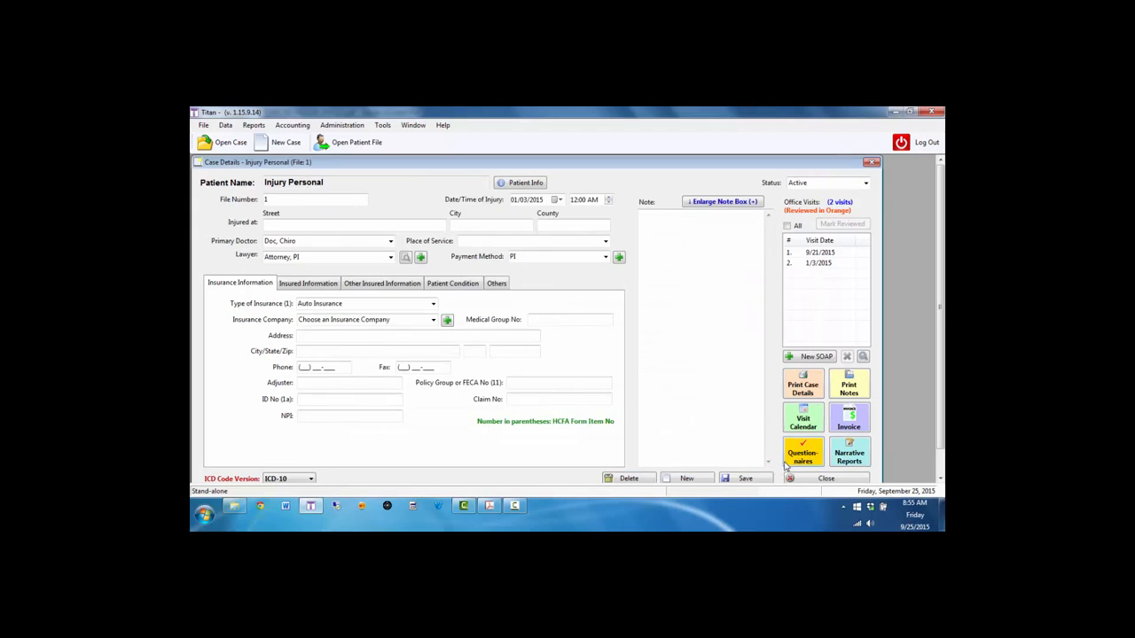
pyautogui.doubleClick(823, 263)
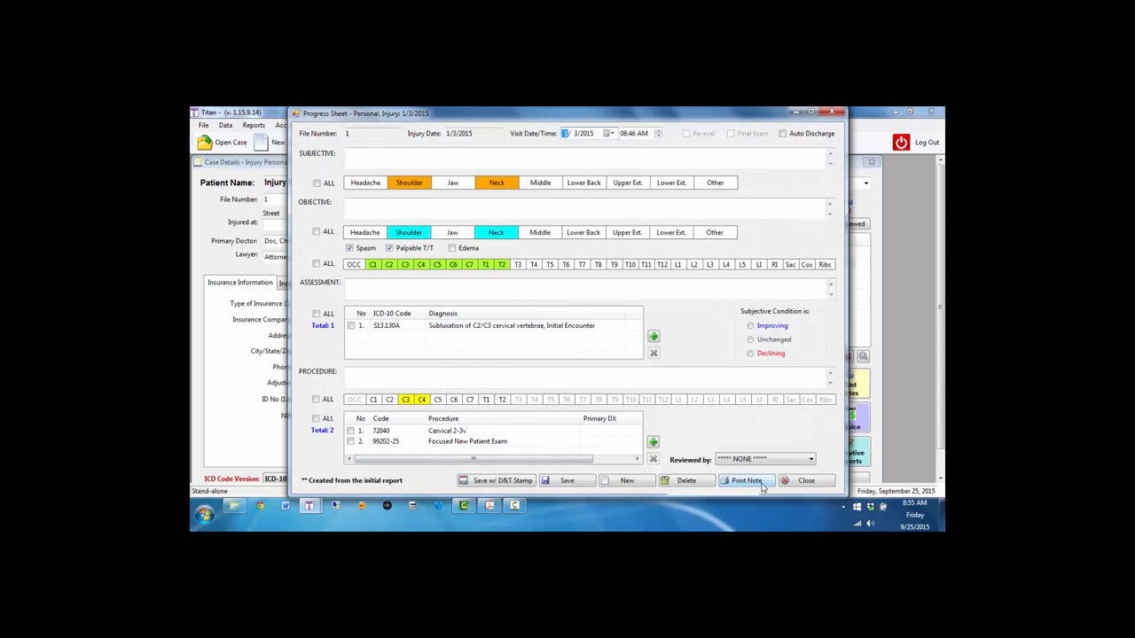
pyautogui.click(798, 483)
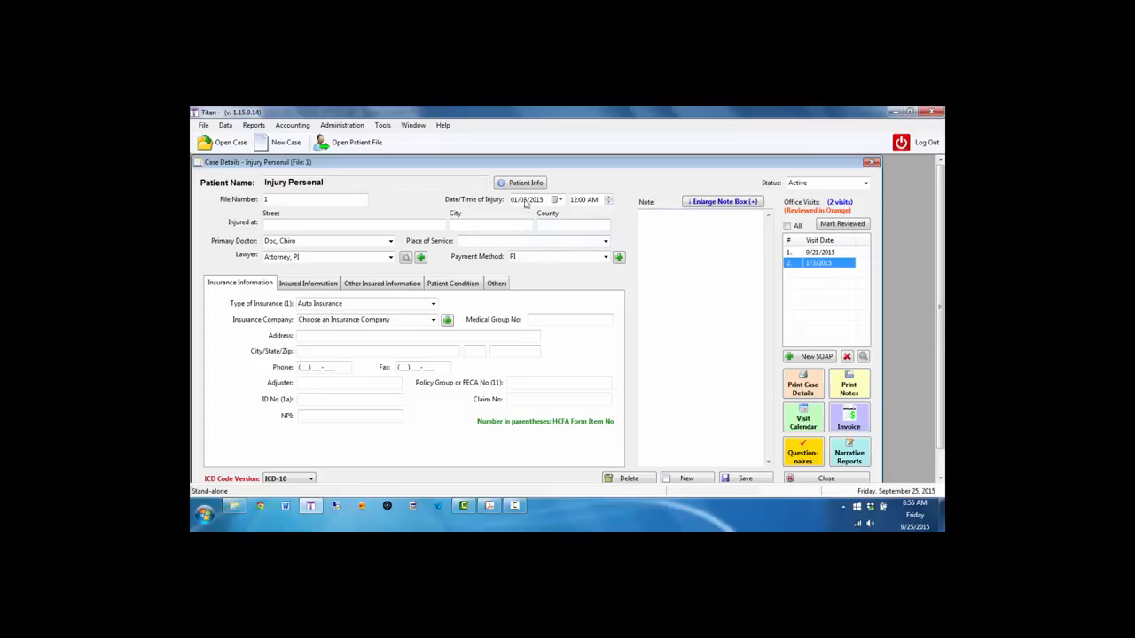
pyautogui.doubleClick(804, 268)
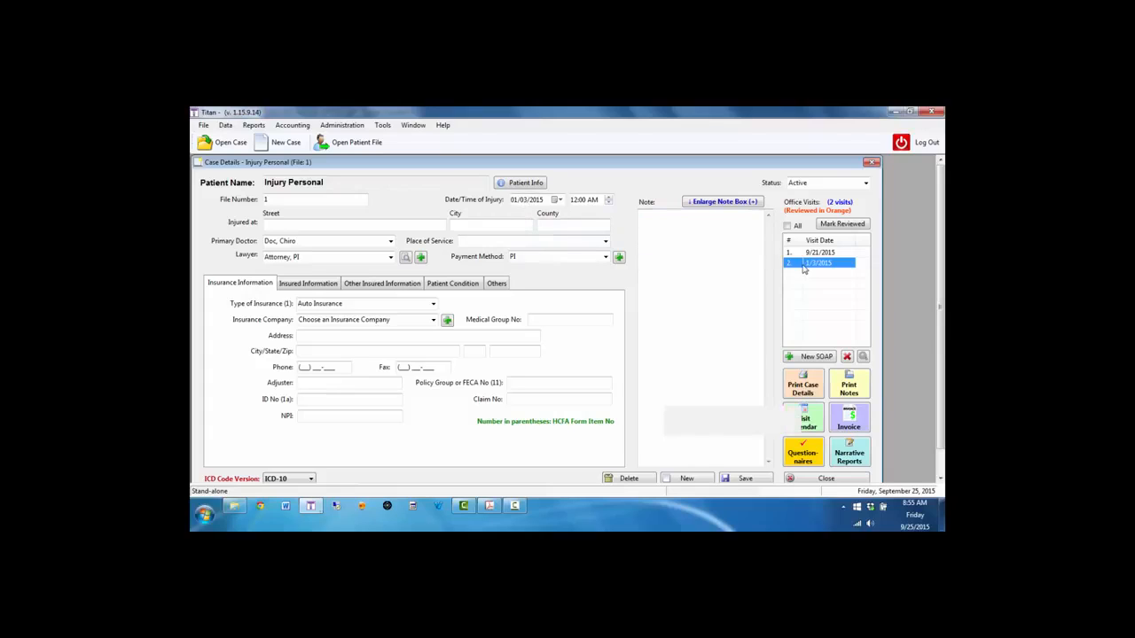
pyautogui.click(807, 481)
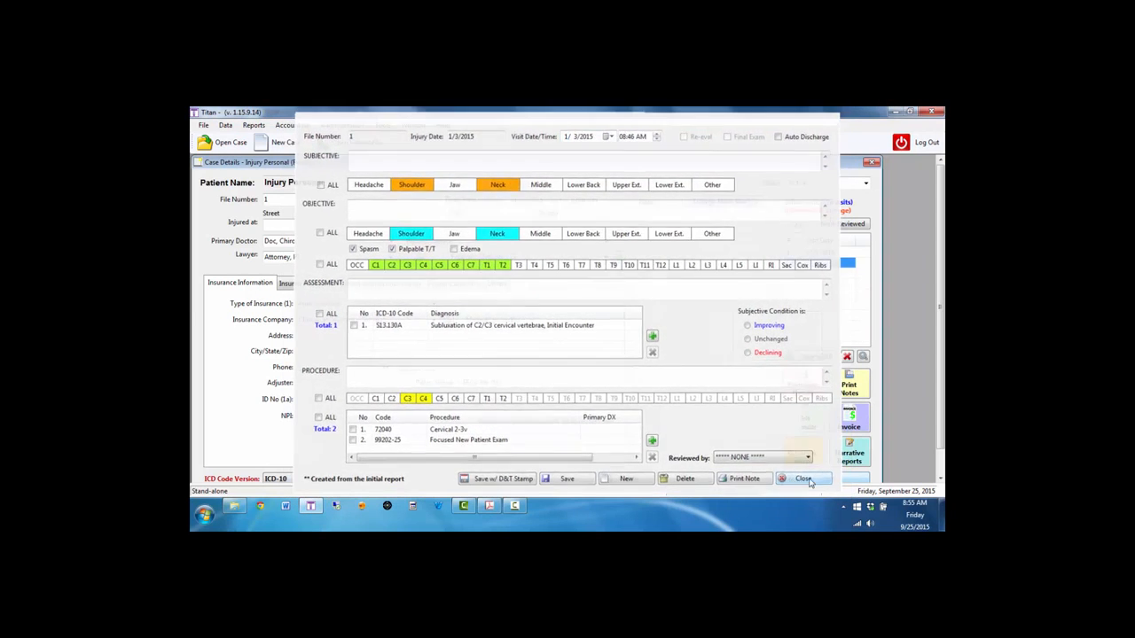
# - Open the initial narrative report, set its date of exam to 01/04/2015, save it, and return to the case details
pyautogui.click(847, 454)
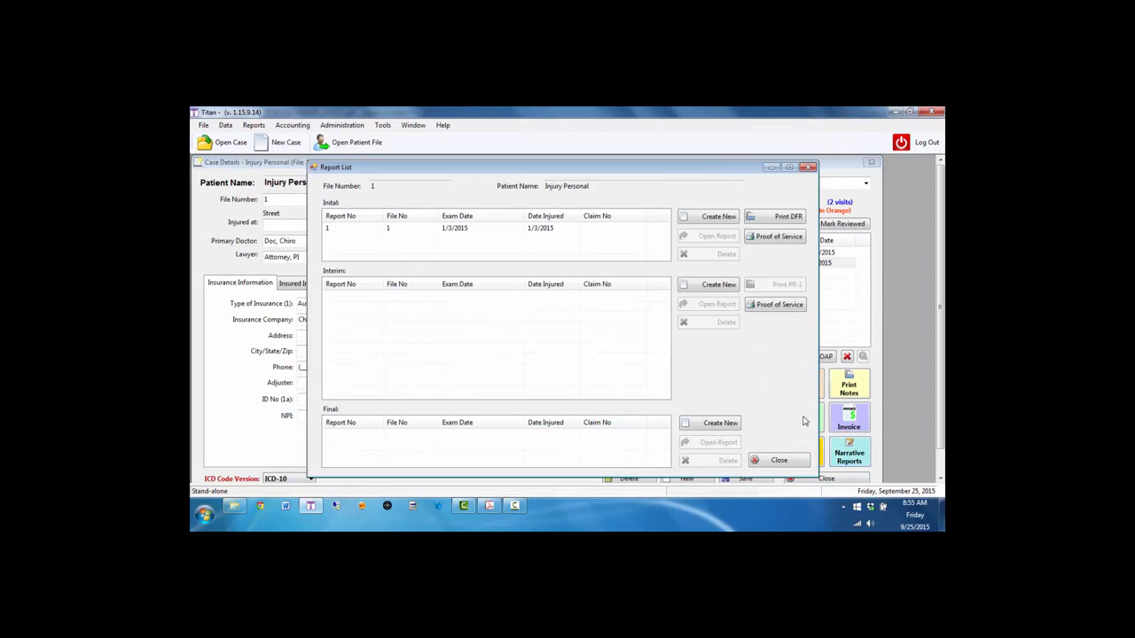
pyautogui.doubleClick(502, 232)
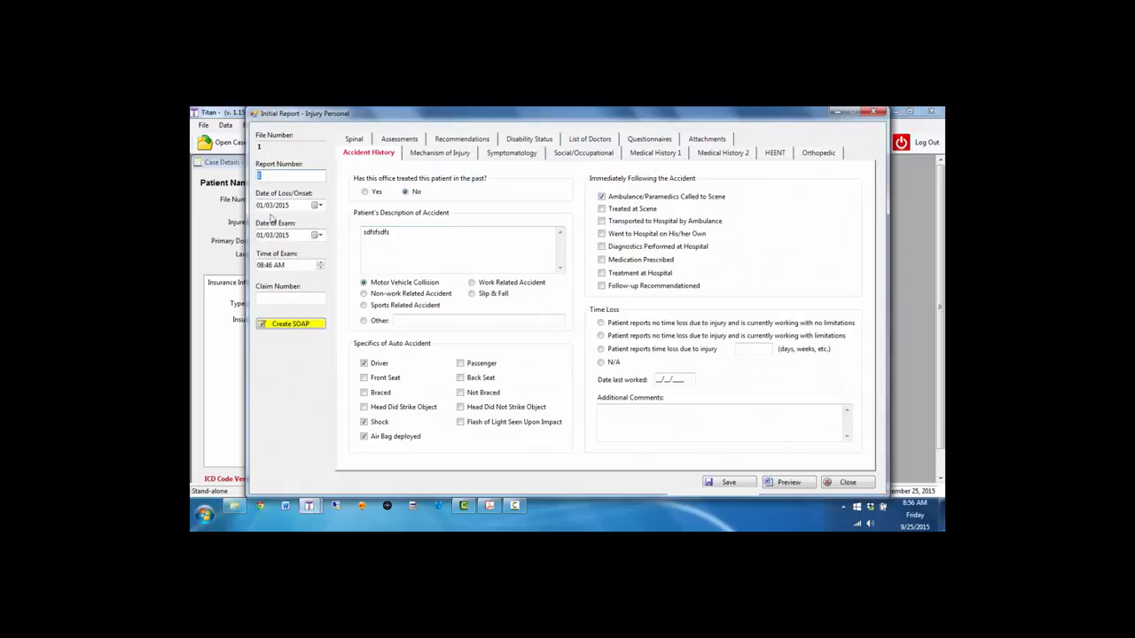
pyautogui.click(275, 236)
pyautogui.click(728, 482)
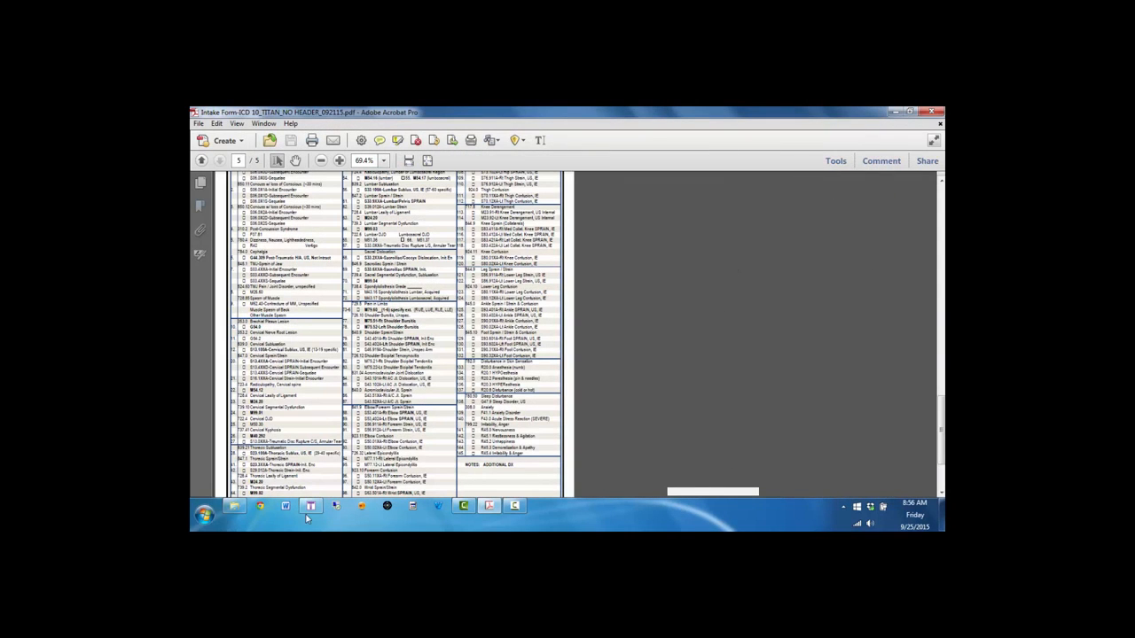
pyautogui.click(312, 509)
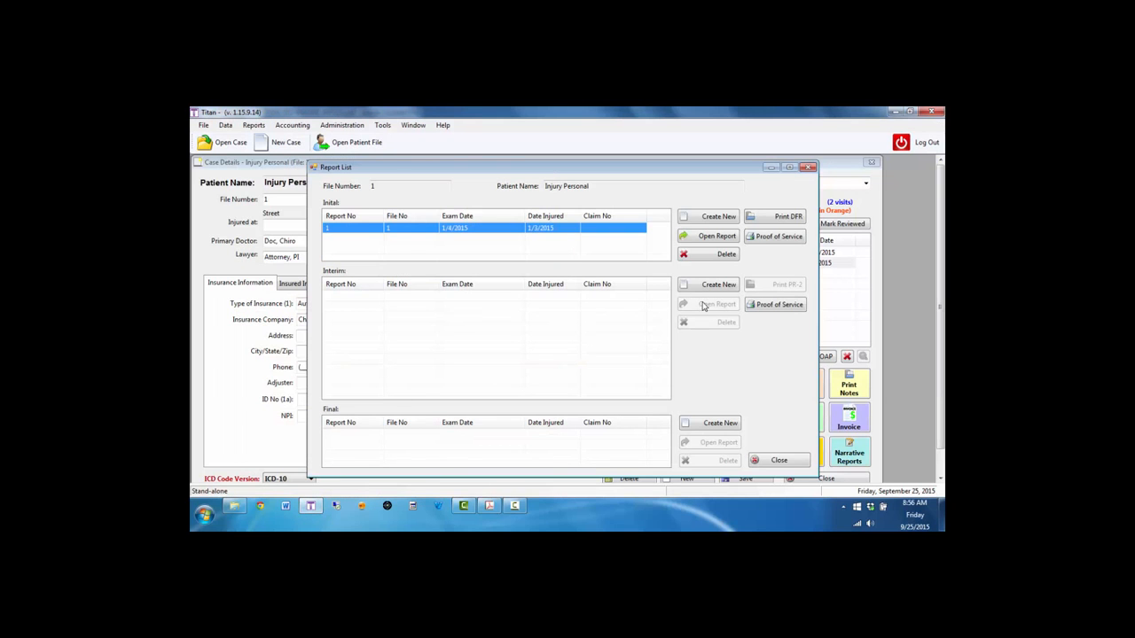
pyautogui.click(795, 460)
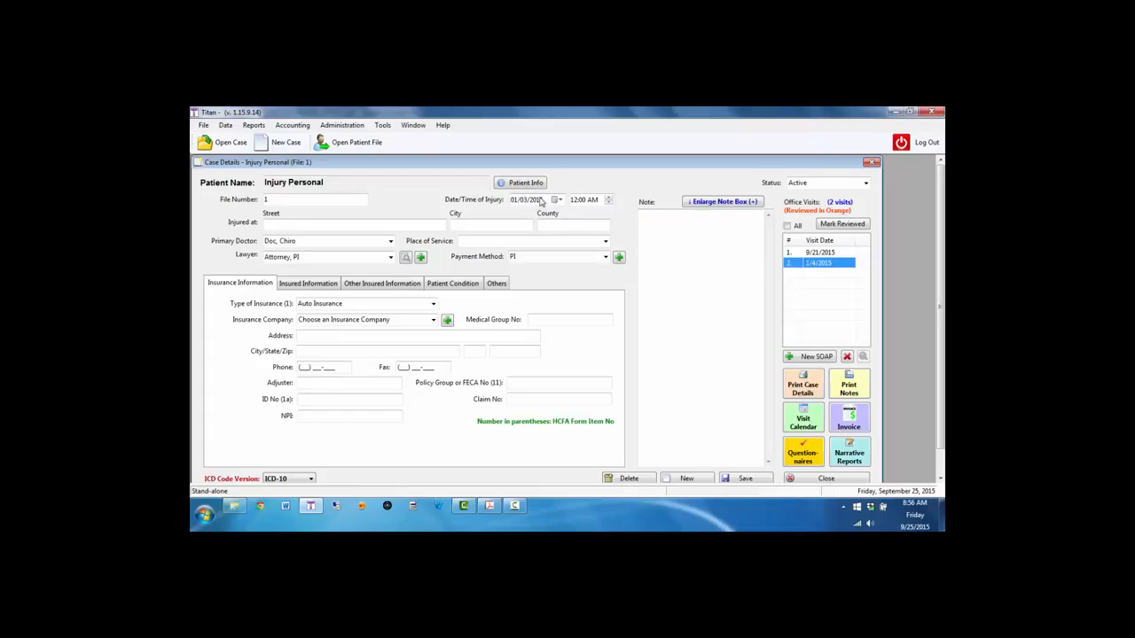
# - Set the visit date of the SOAP note created from the initial report to 1/3/2015, save it, and close the sheet
pyautogui.doubleClick(815, 265)
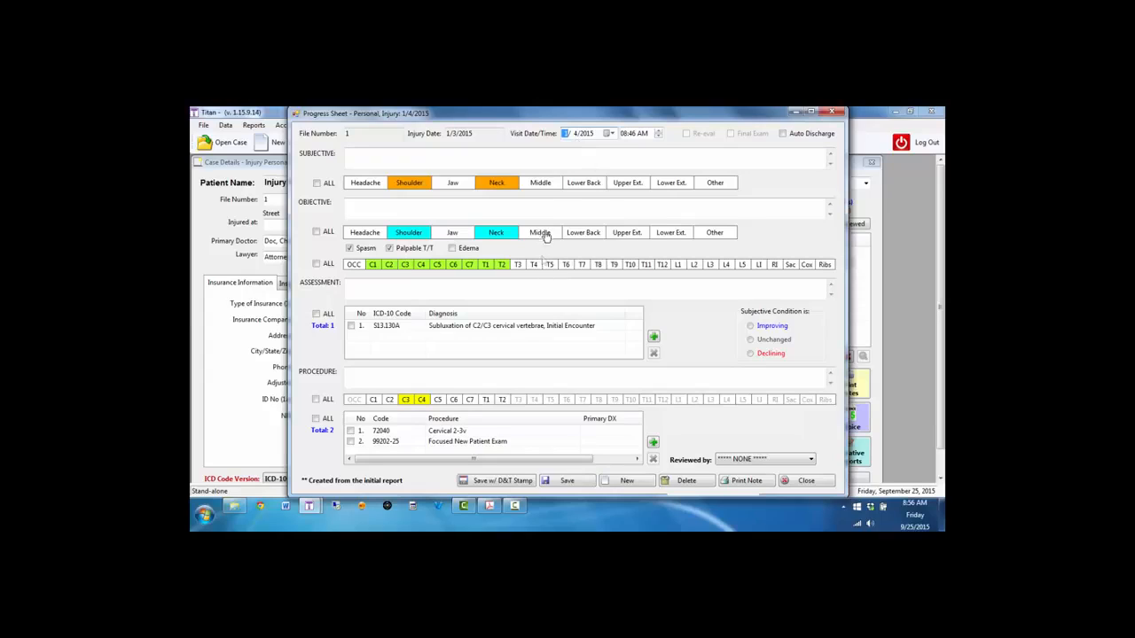
pyautogui.click(577, 135)
pyautogui.click(581, 481)
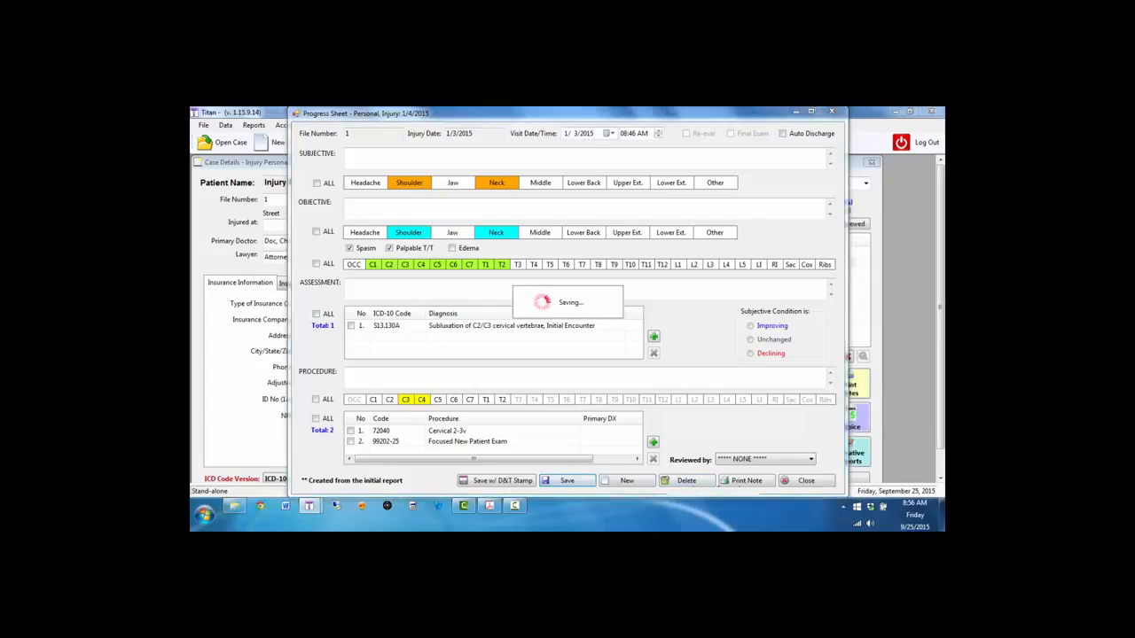
pyautogui.click(798, 482)
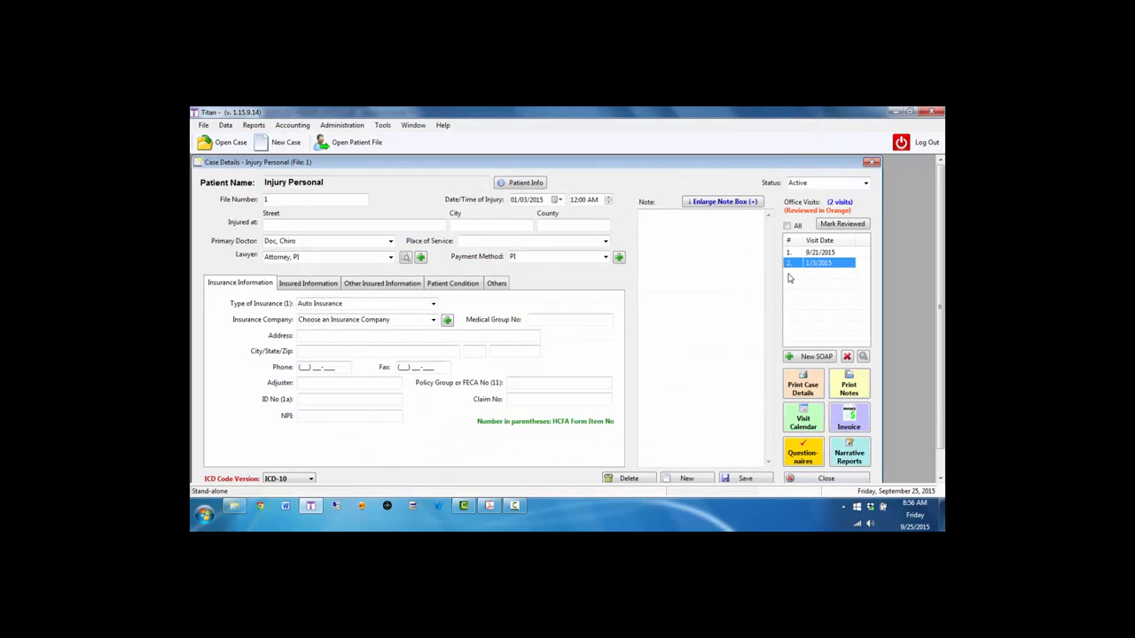
# - Preview the Doctor's First Report (DFR) form for the initial report, look through its page, and return to the case details
pyautogui.click(851, 452)
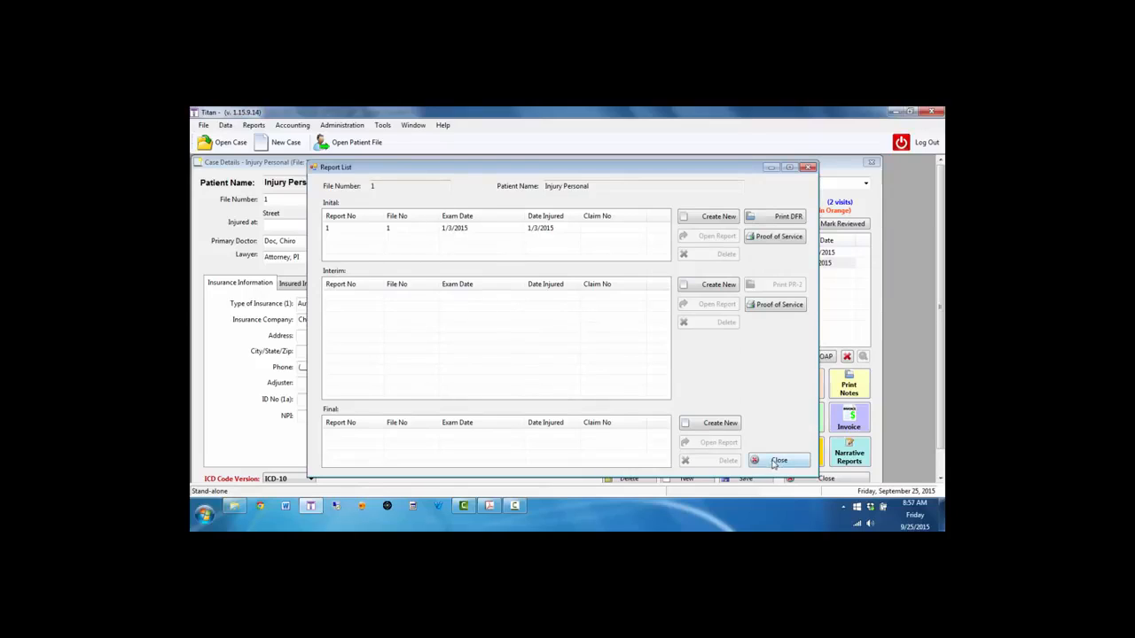
pyautogui.click(563, 229)
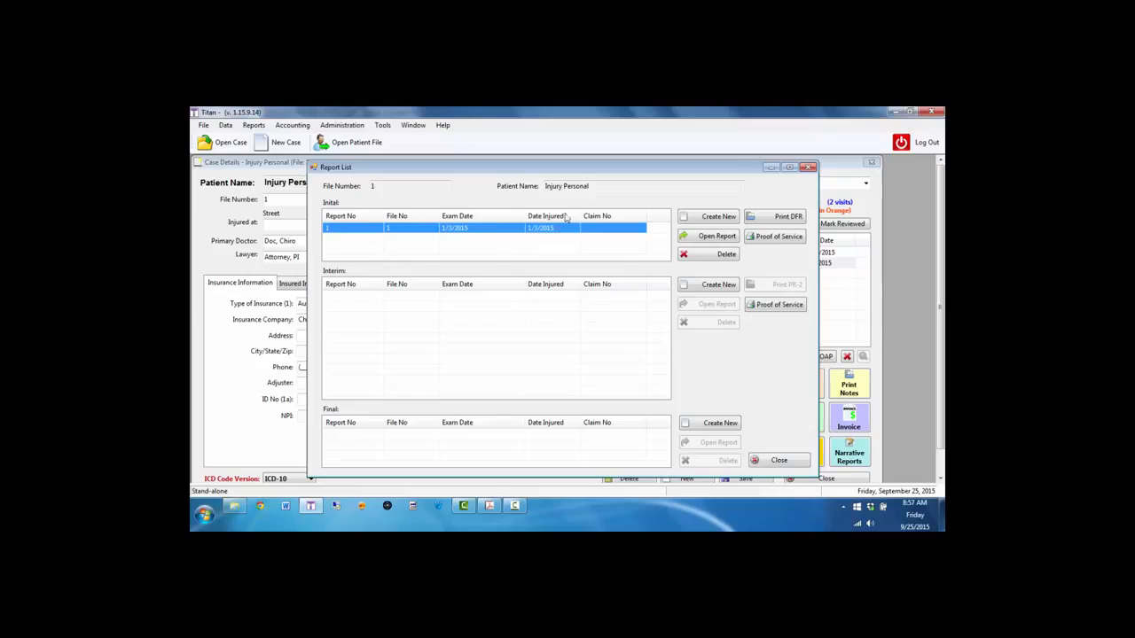
pyautogui.click(780, 220)
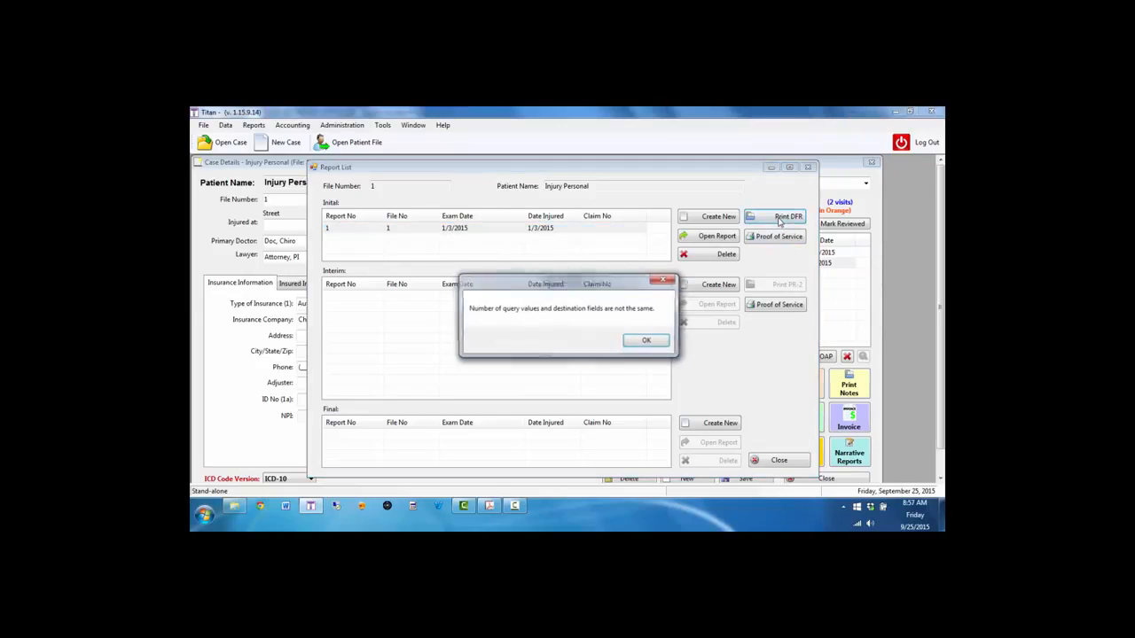
pyautogui.click(647, 342)
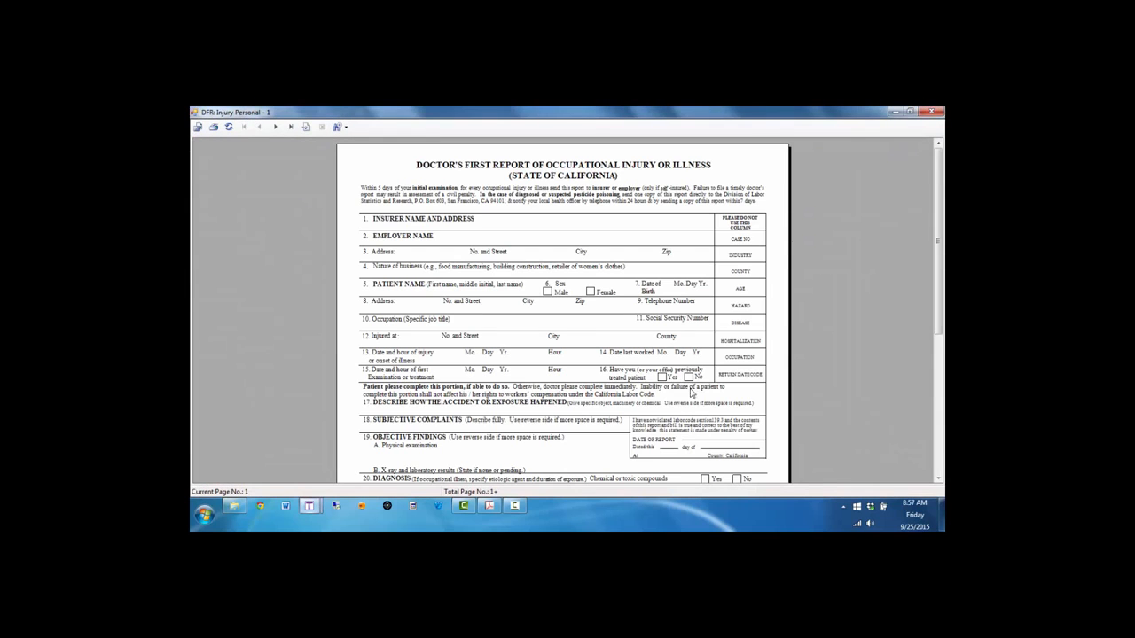
pyautogui.scroll(-3, 561, 345)
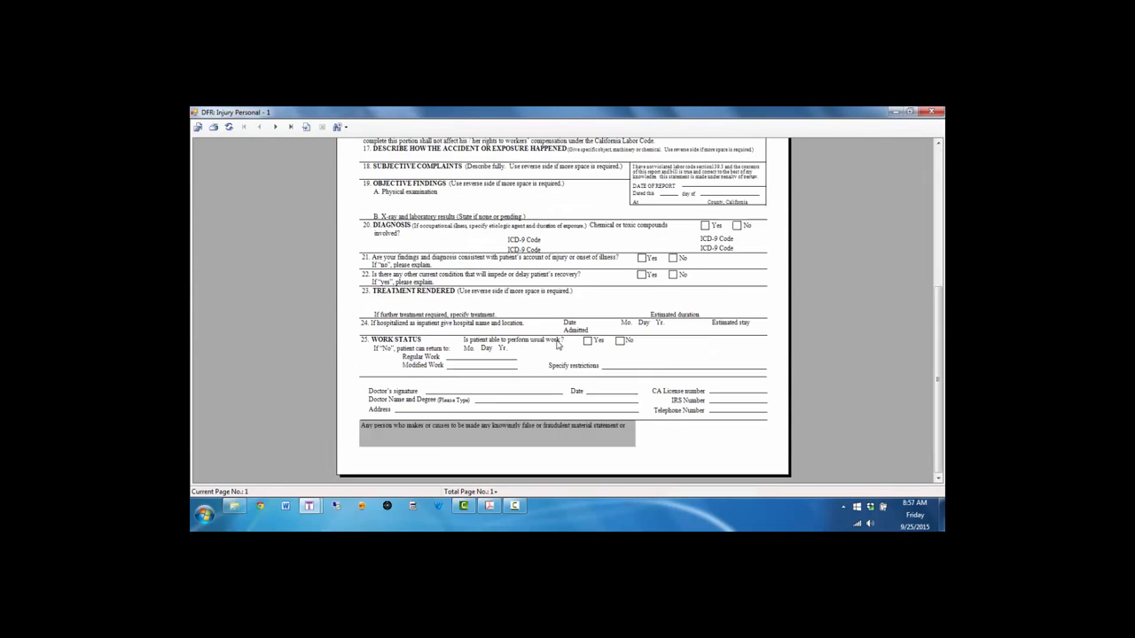
pyautogui.scroll(3, 618, 280)
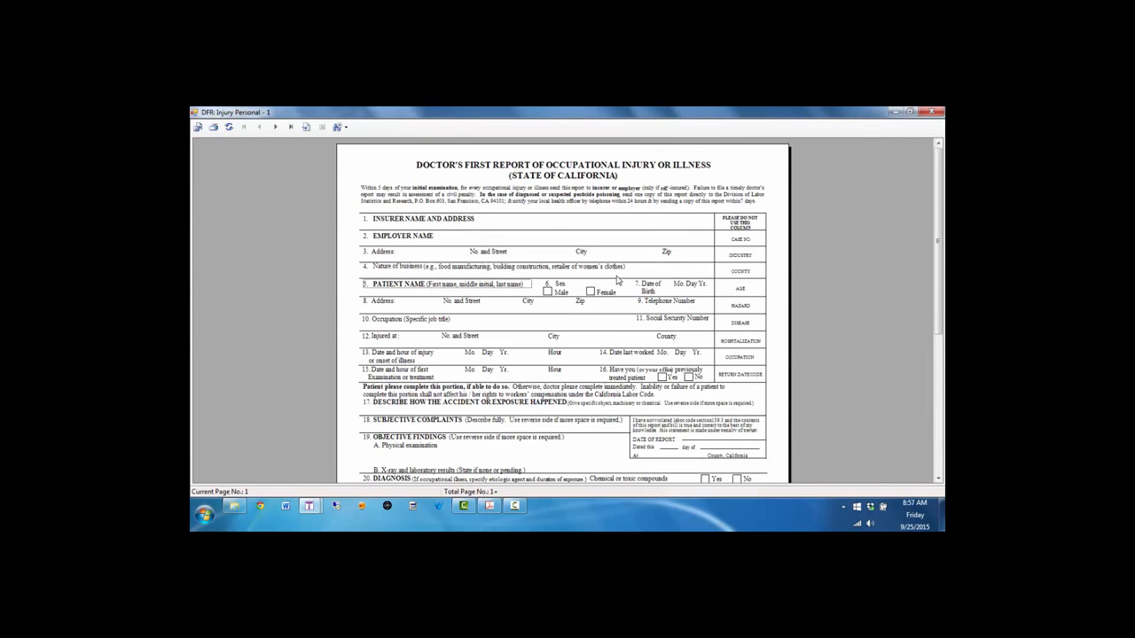
pyautogui.click(939, 114)
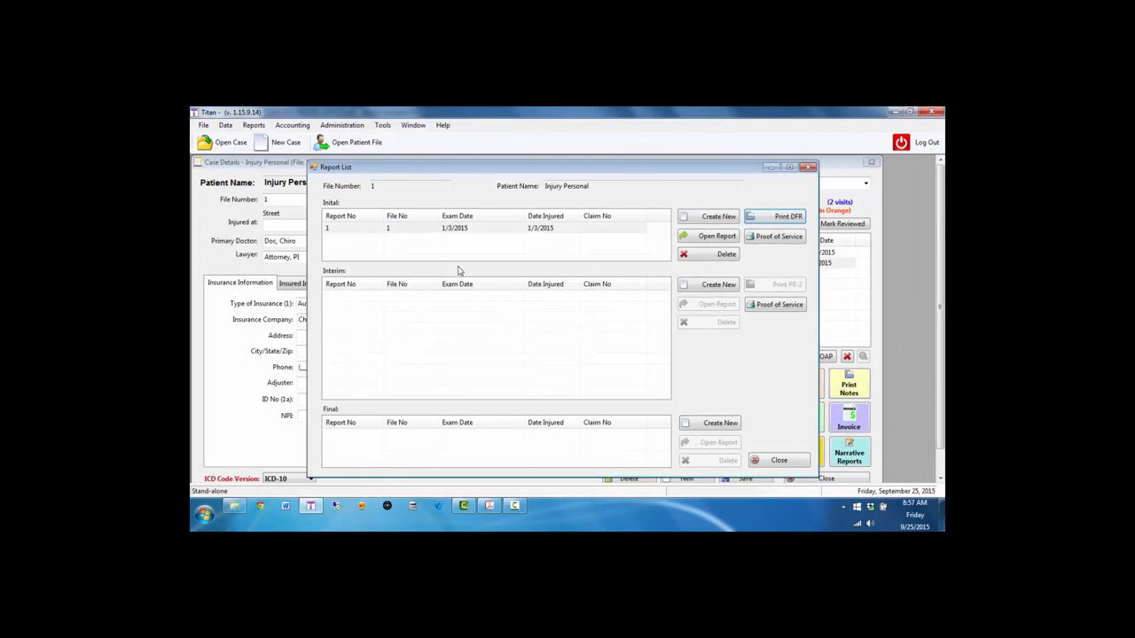
pyautogui.click(777, 461)
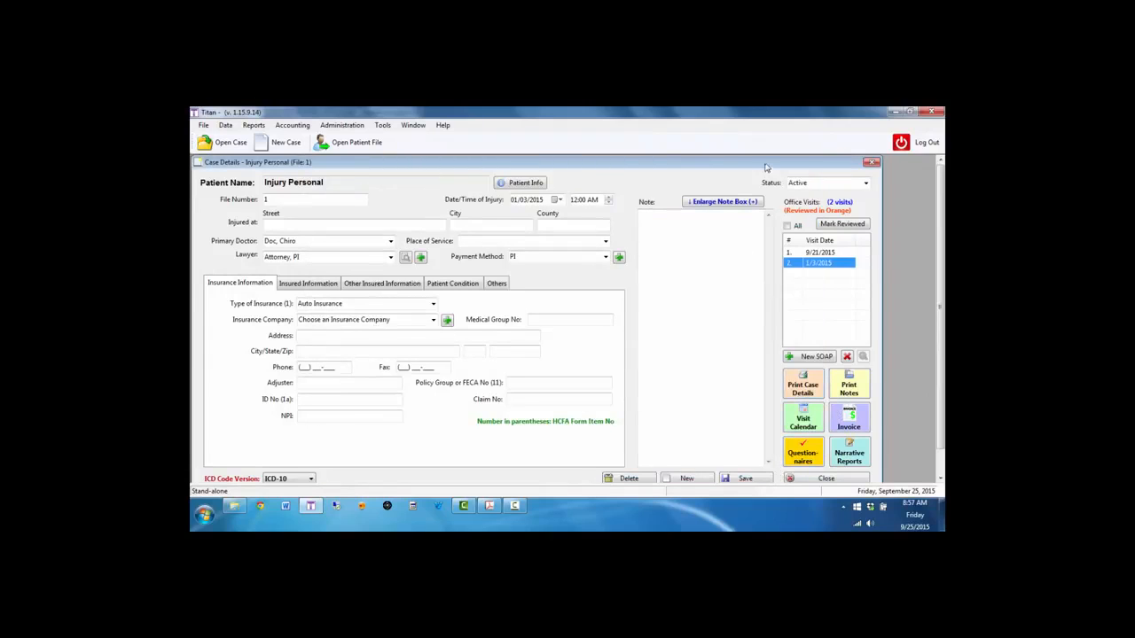
# - Preview the printable case details, examine the patient and case information sections, and close the preview
pyautogui.moveTo(768, 168); pyautogui.dragTo(778, 166)
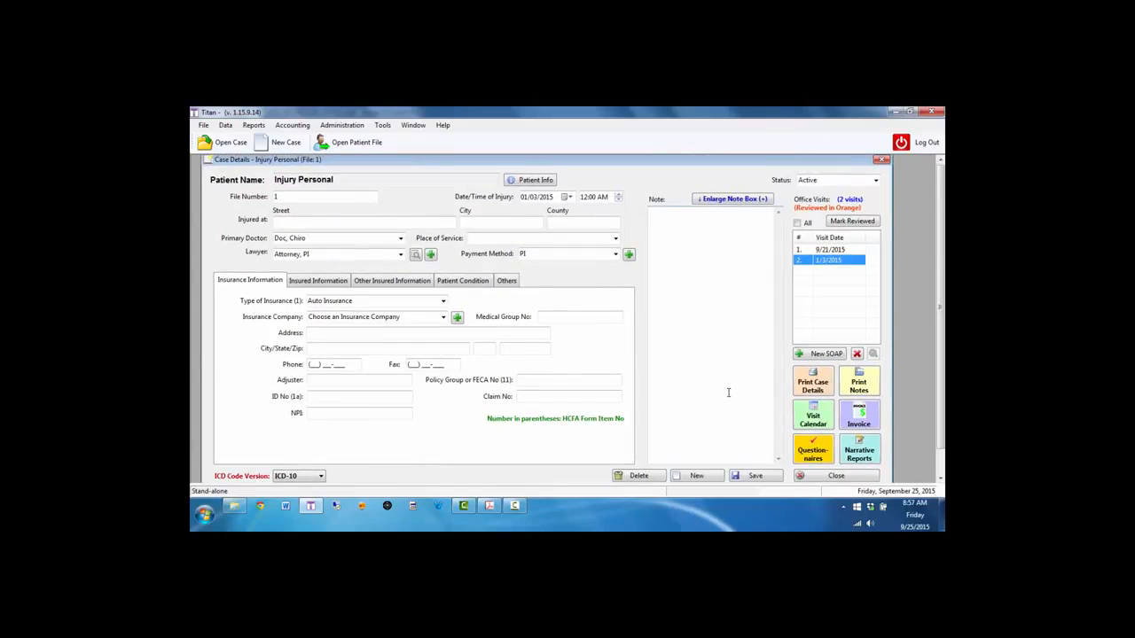
pyautogui.click(813, 385)
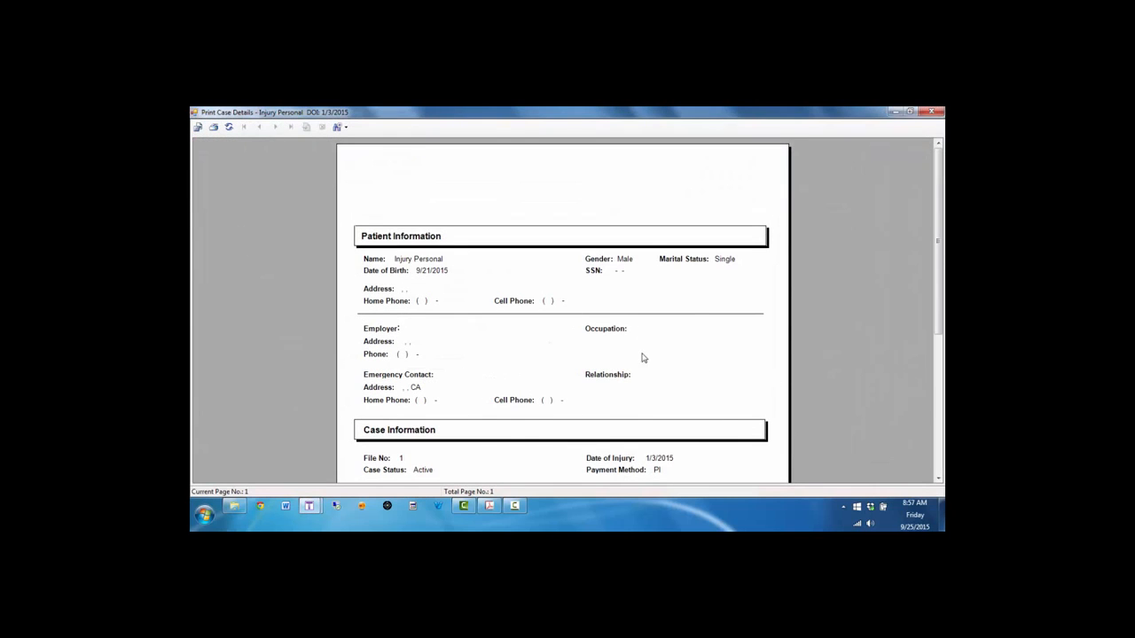
pyautogui.scroll(-3, 635, 395)
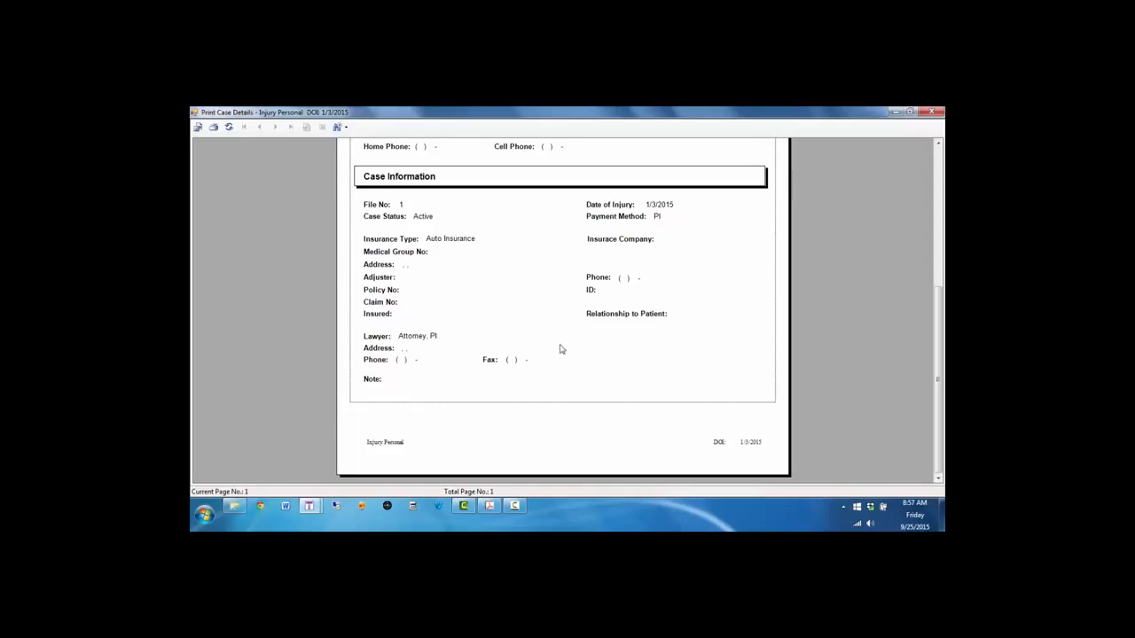
pyautogui.click(938, 112)
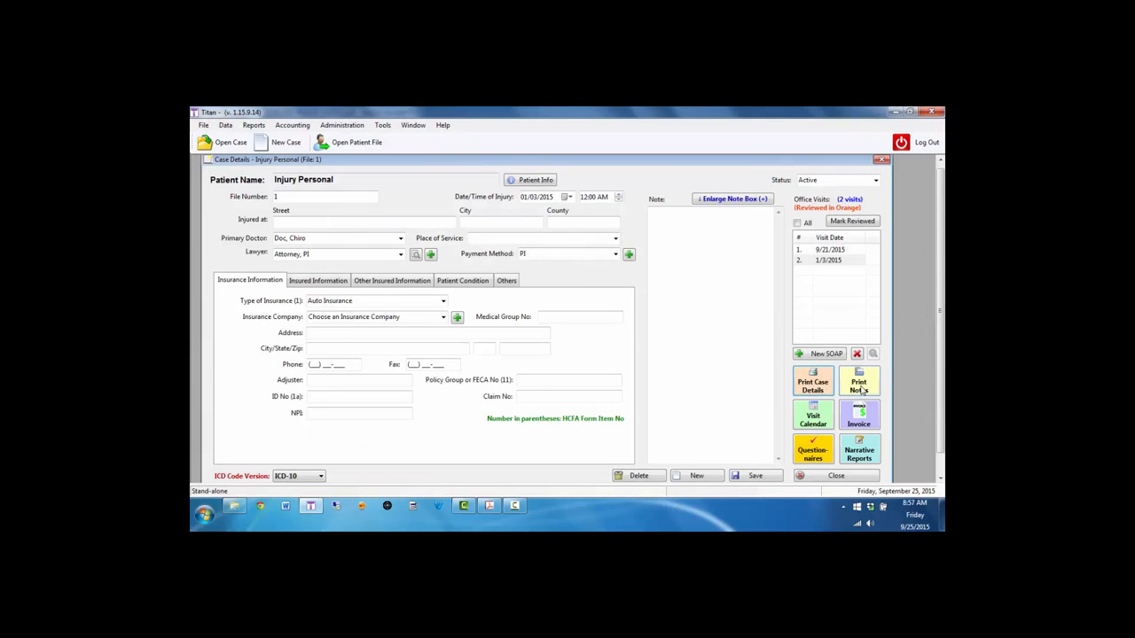
# - Preview the printable visit notes, look through the page, and close the preview
pyautogui.click(859, 386)
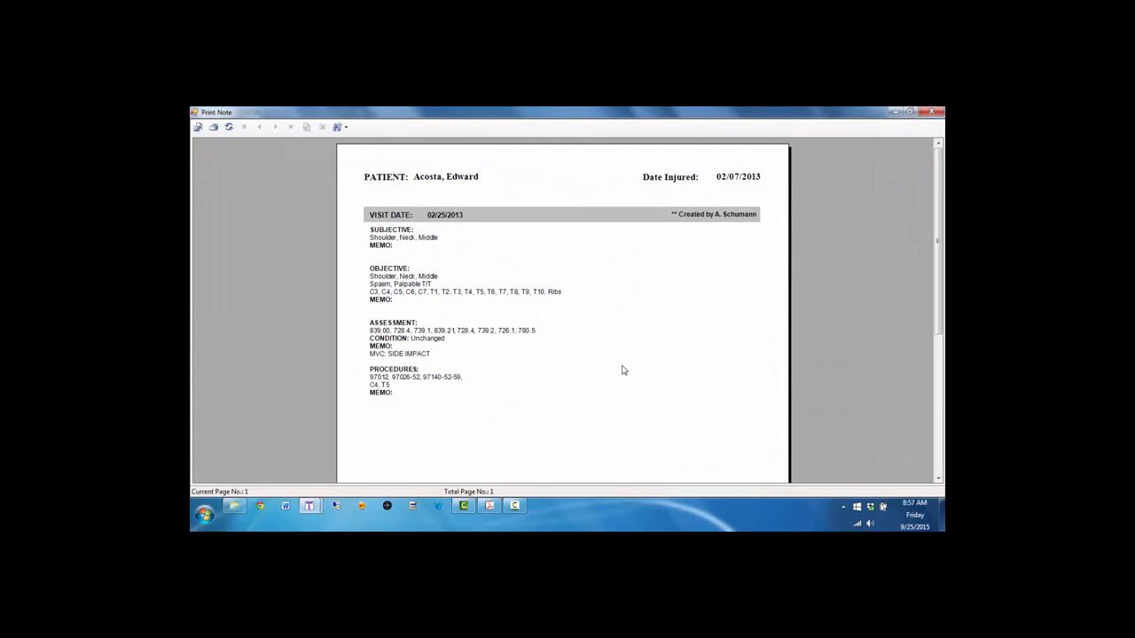
pyautogui.scroll(-3, 621, 367)
pyautogui.scroll(3, 621, 368)
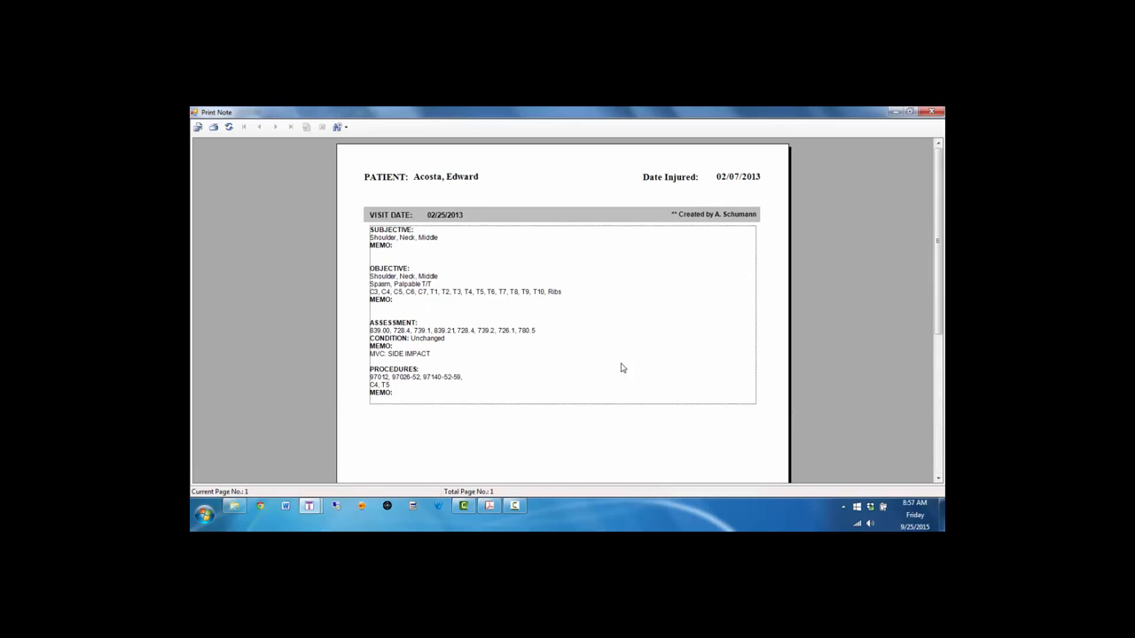
pyautogui.click(934, 113)
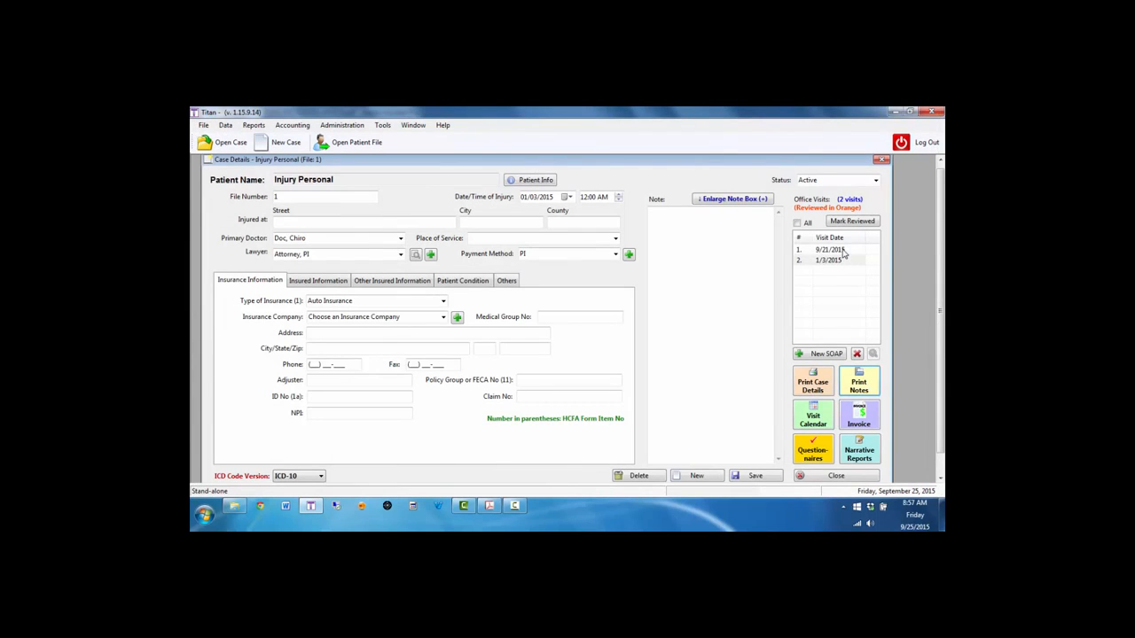
# - View the earlier months in the case's visit calendar, and check the progress sheet of the 1/3/2015 visit
pyautogui.click(833, 250)
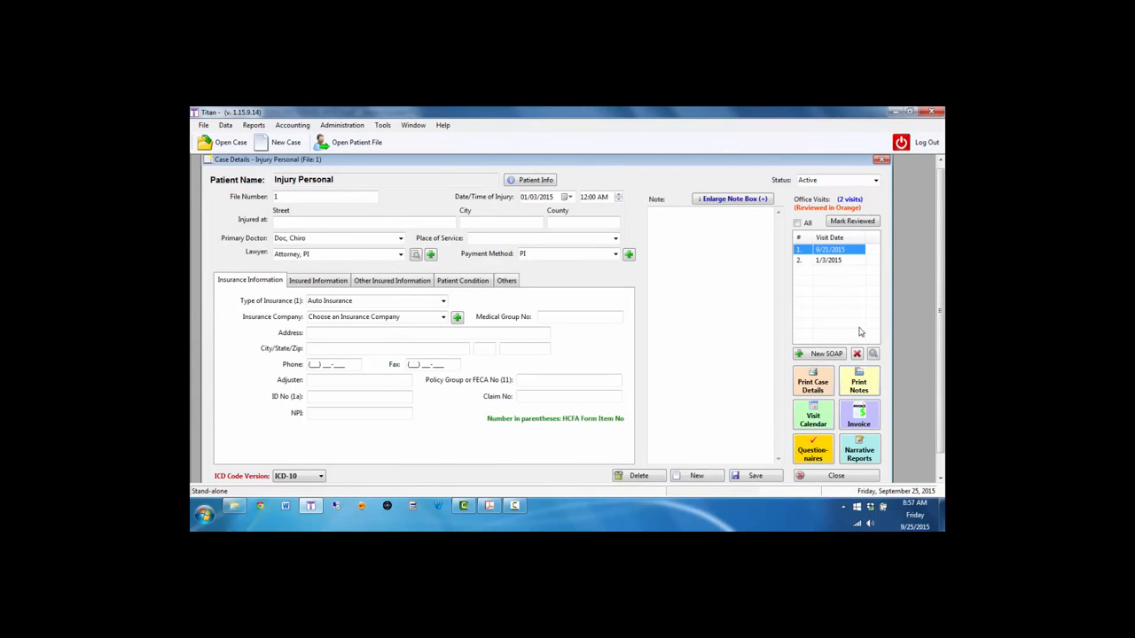
pyautogui.click(814, 422)
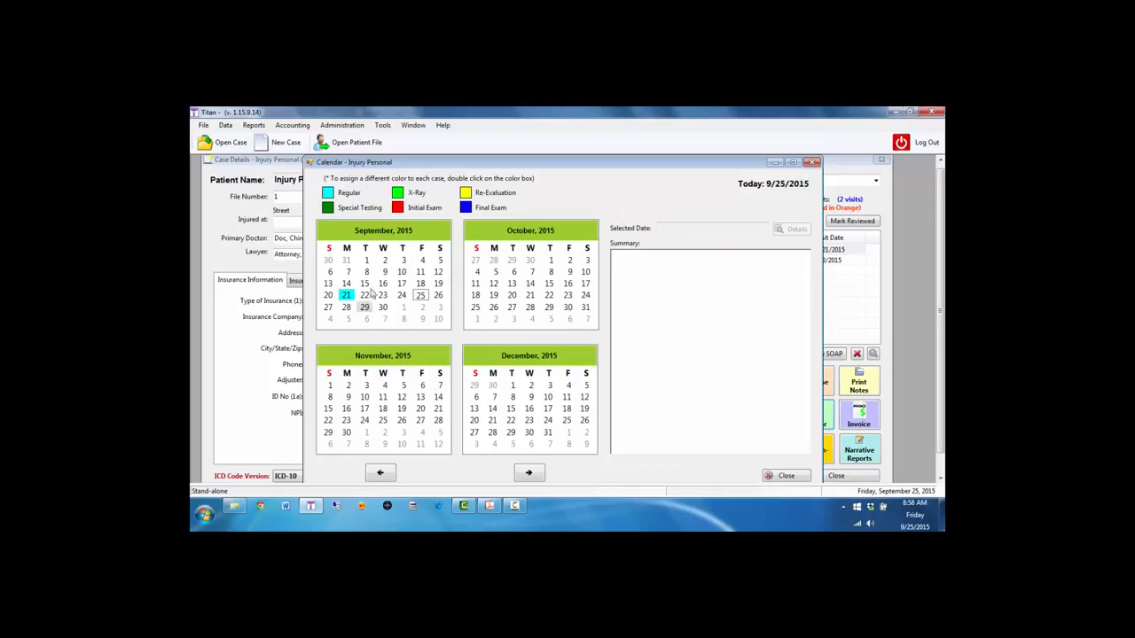
pyautogui.click(385, 474)
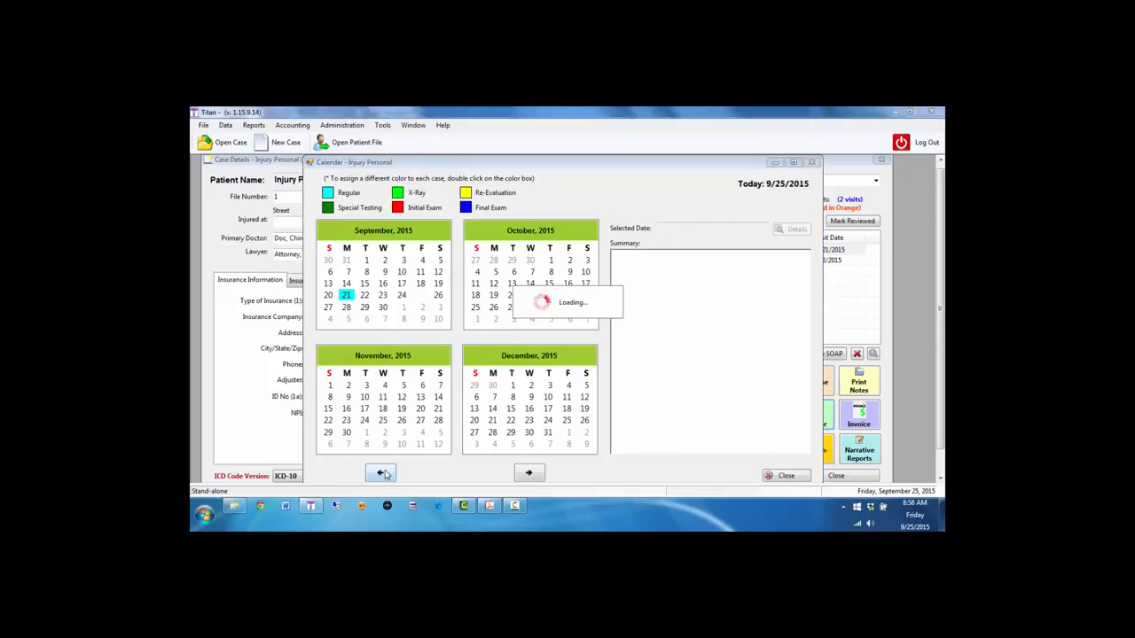
pyautogui.click(786, 476)
pyautogui.doubleClick(836, 261)
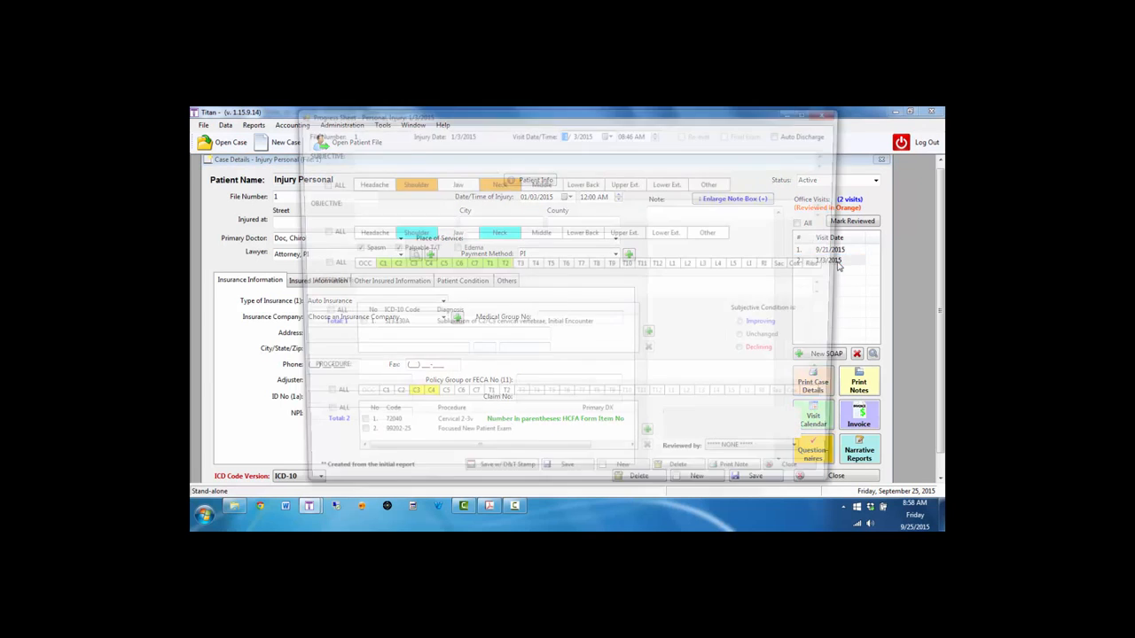
pyautogui.click(806, 483)
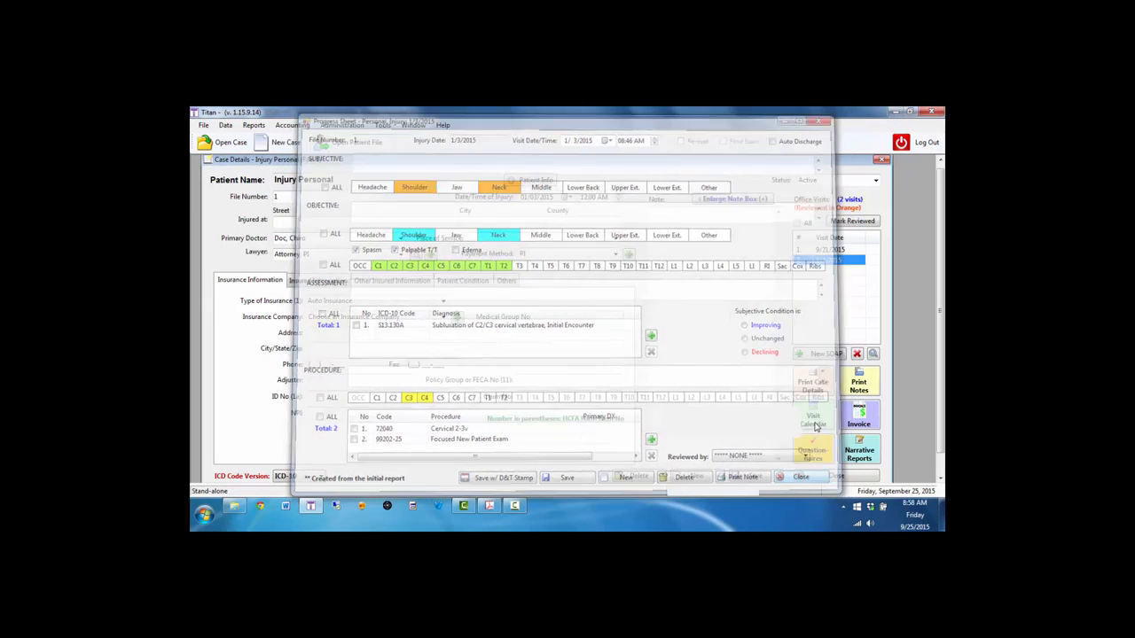
# - Create a new SOAP note for the case with visit date 1/5/2015, save it, and close the progress sheet
pyautogui.click(812, 354)
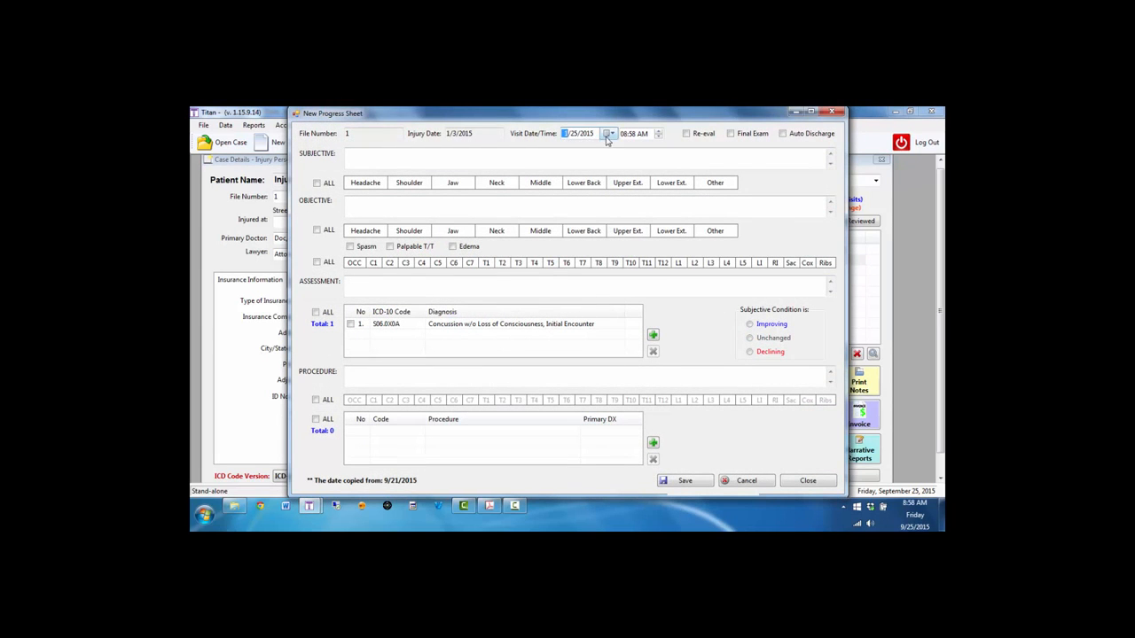
pyautogui.click(573, 134)
pyautogui.click(685, 481)
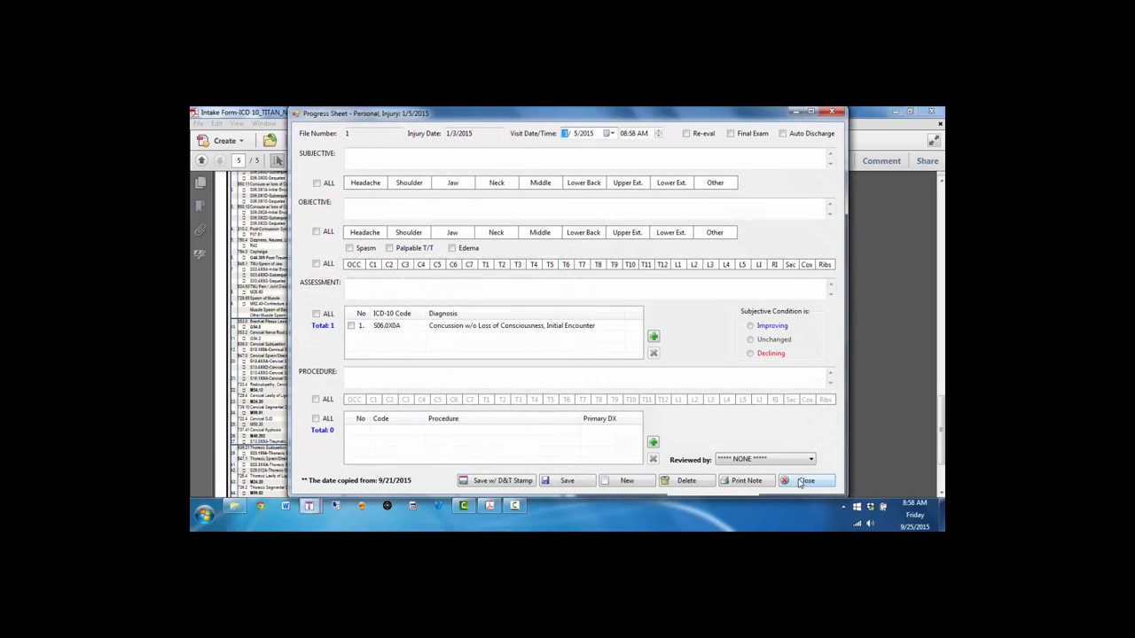
pyautogui.click(802, 483)
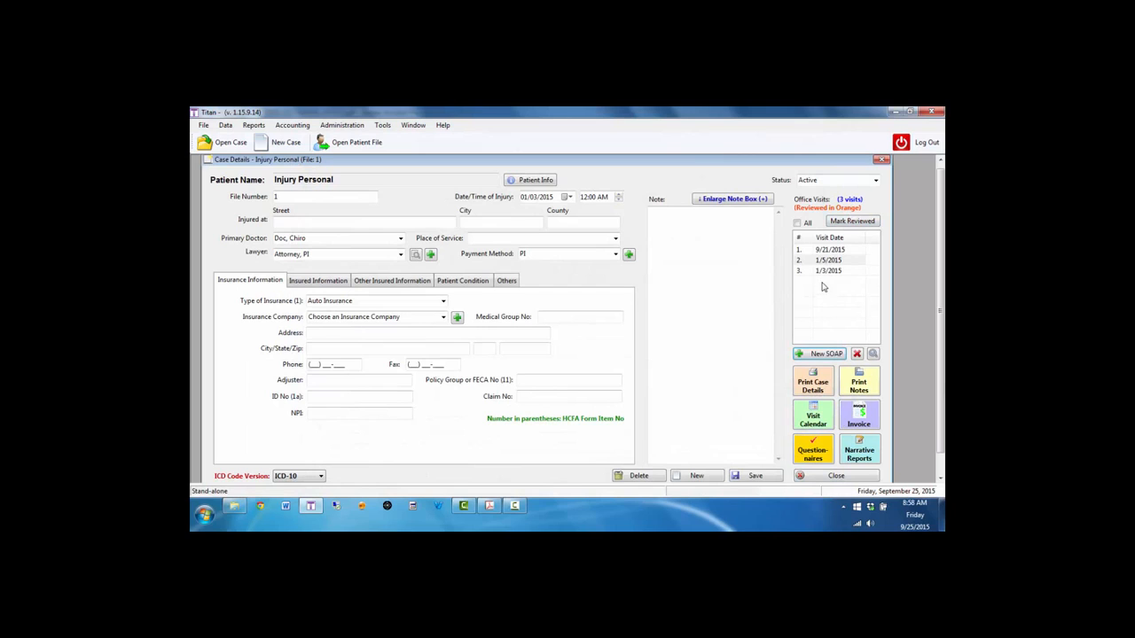
# - View January 2015 in the case's visit calendar, check the summaries of the 1/3/2015 and 1/5/2015 visits, and close the calendar
pyautogui.click(816, 422)
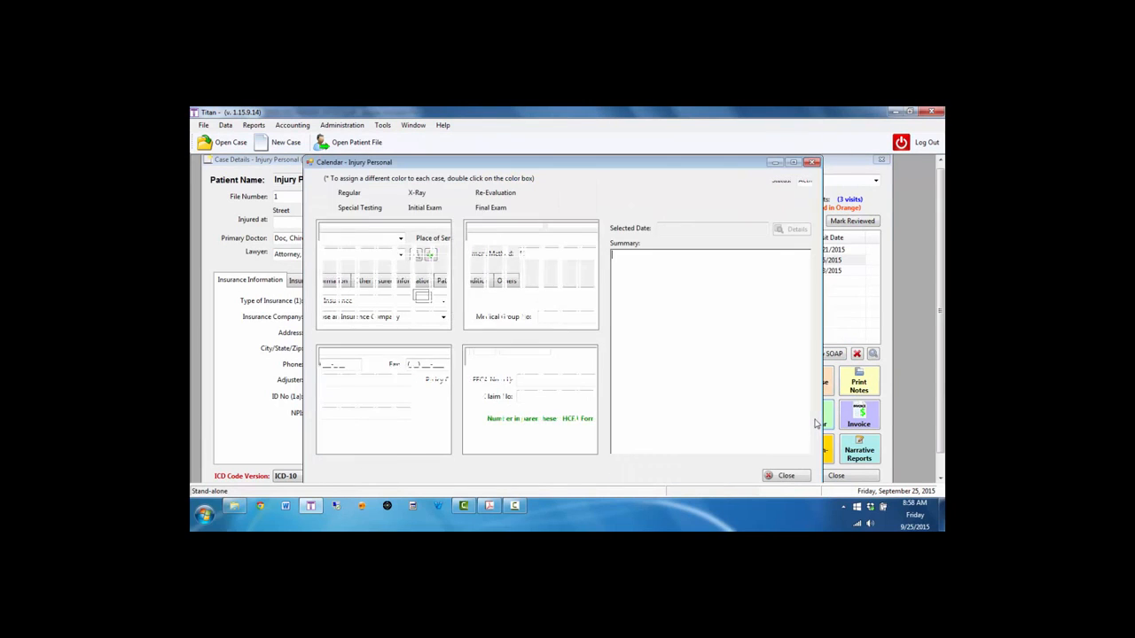
pyautogui.click(381, 471)
pyautogui.click(382, 472)
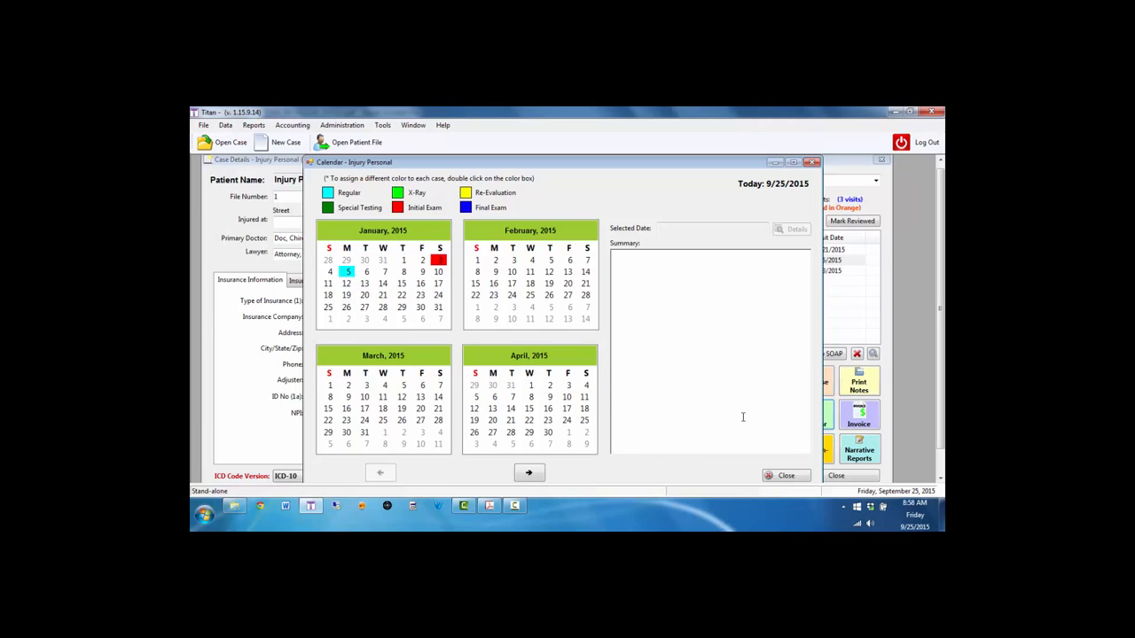
pyautogui.click(439, 264)
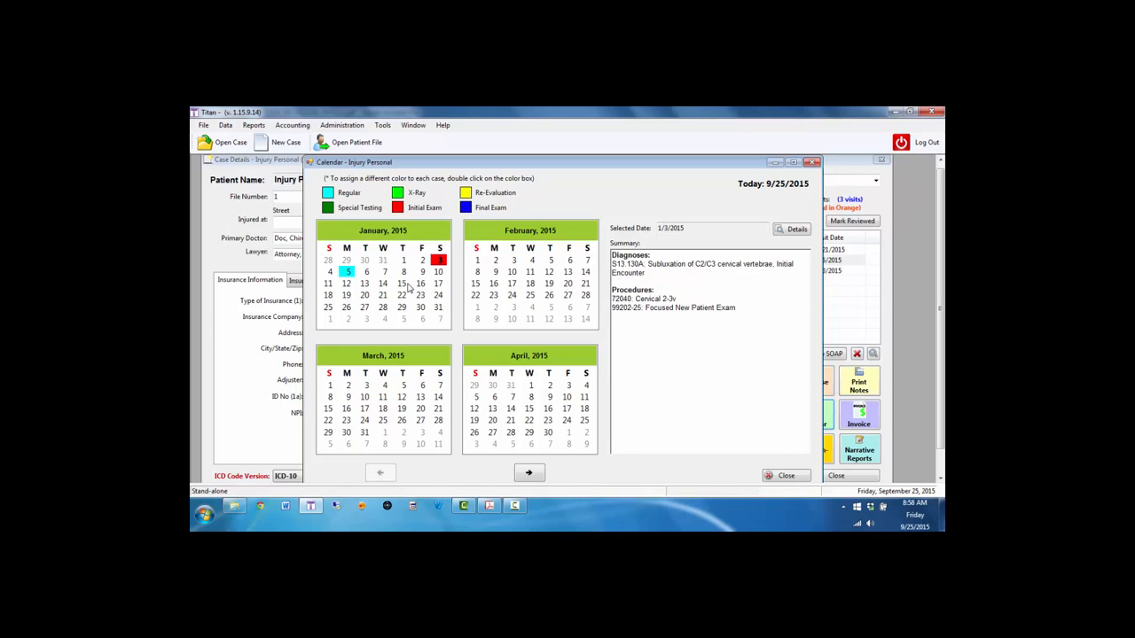
pyautogui.click(351, 275)
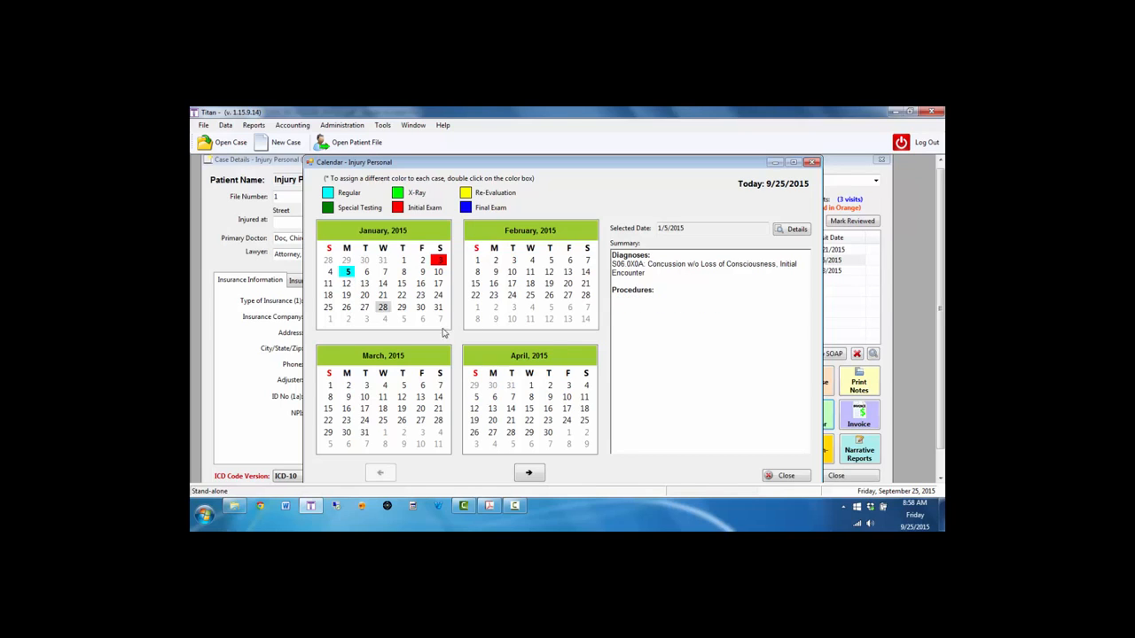
pyautogui.click(784, 477)
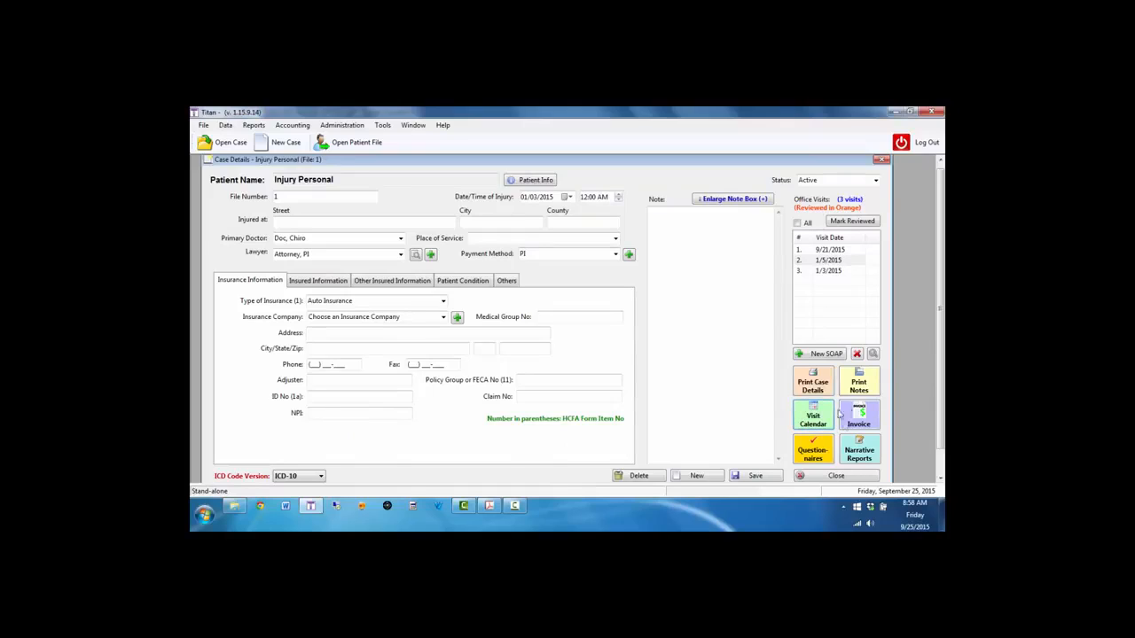
# - Look at the questionnaire categories available for the case, and close the questionnaires, the case and the case list
pyautogui.click(814, 454)
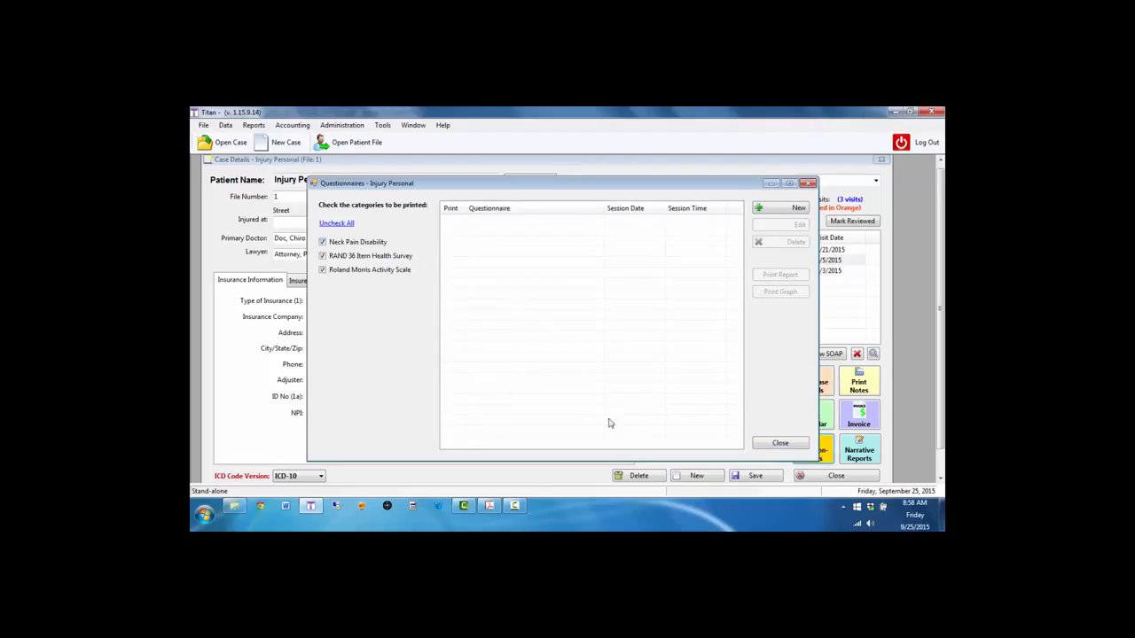
pyautogui.click(780, 443)
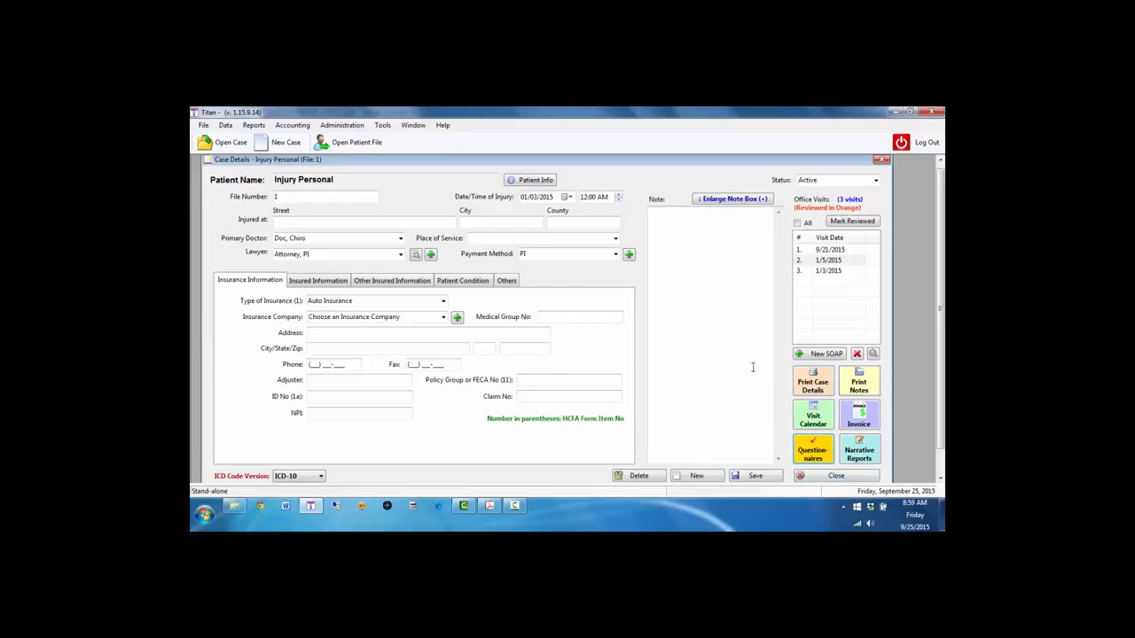
pyautogui.click(835, 477)
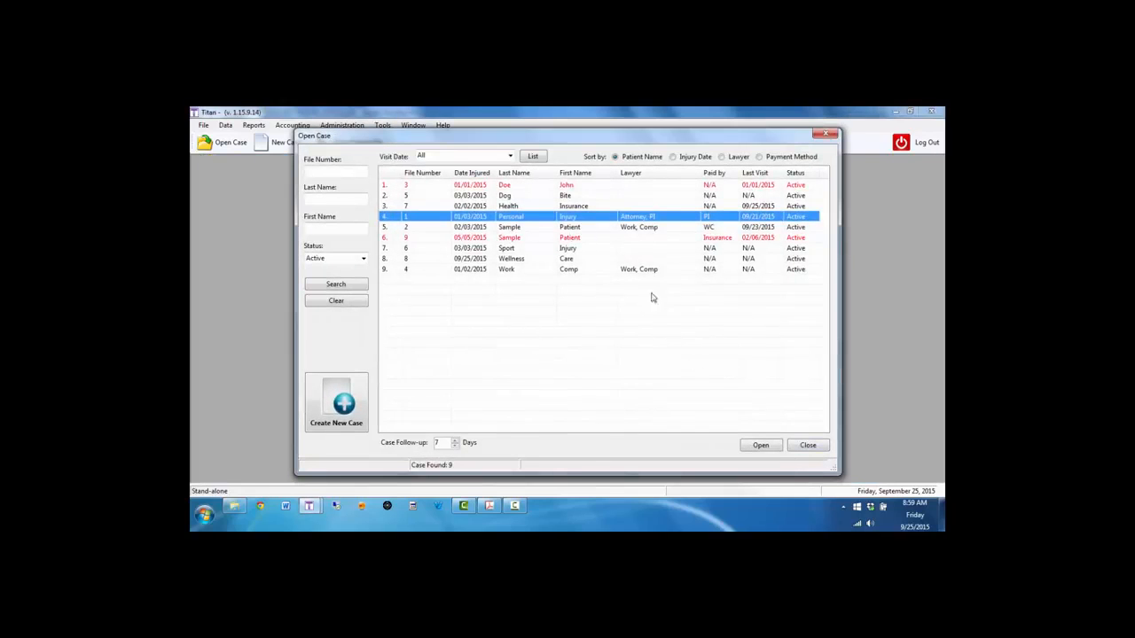
pyautogui.click(807, 446)
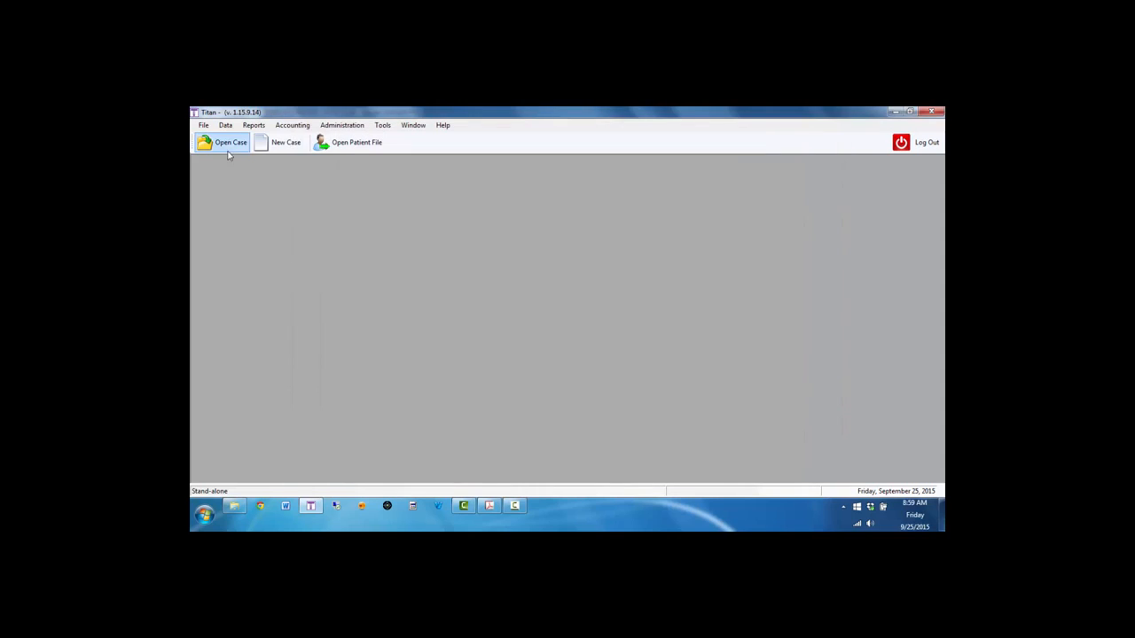
pyautogui.click(200, 127)
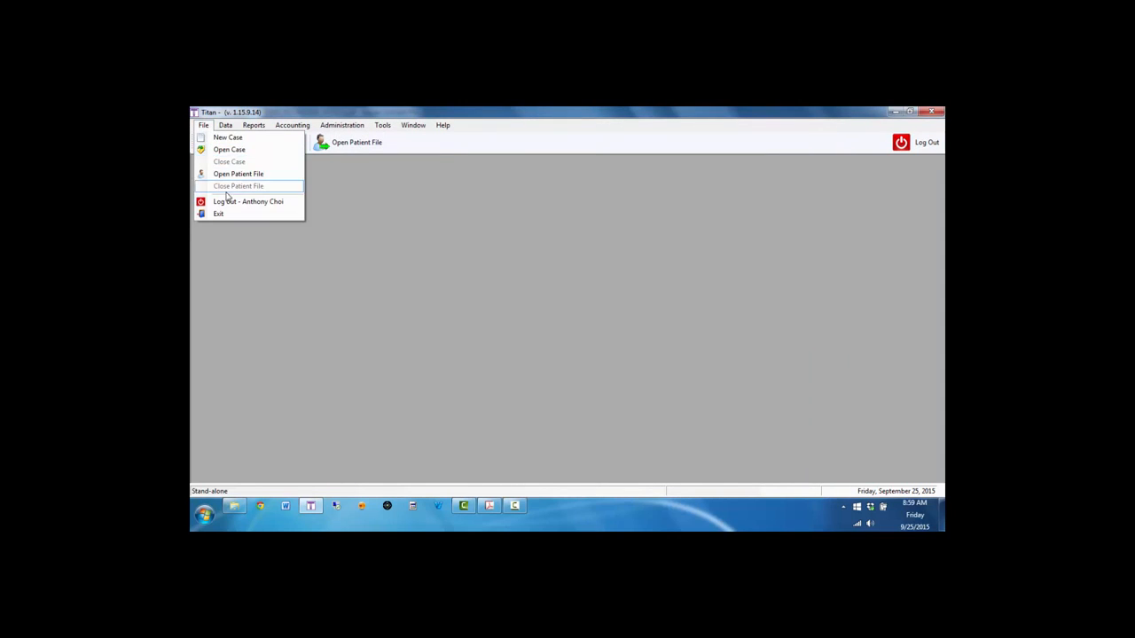
pyautogui.moveTo(225, 131)
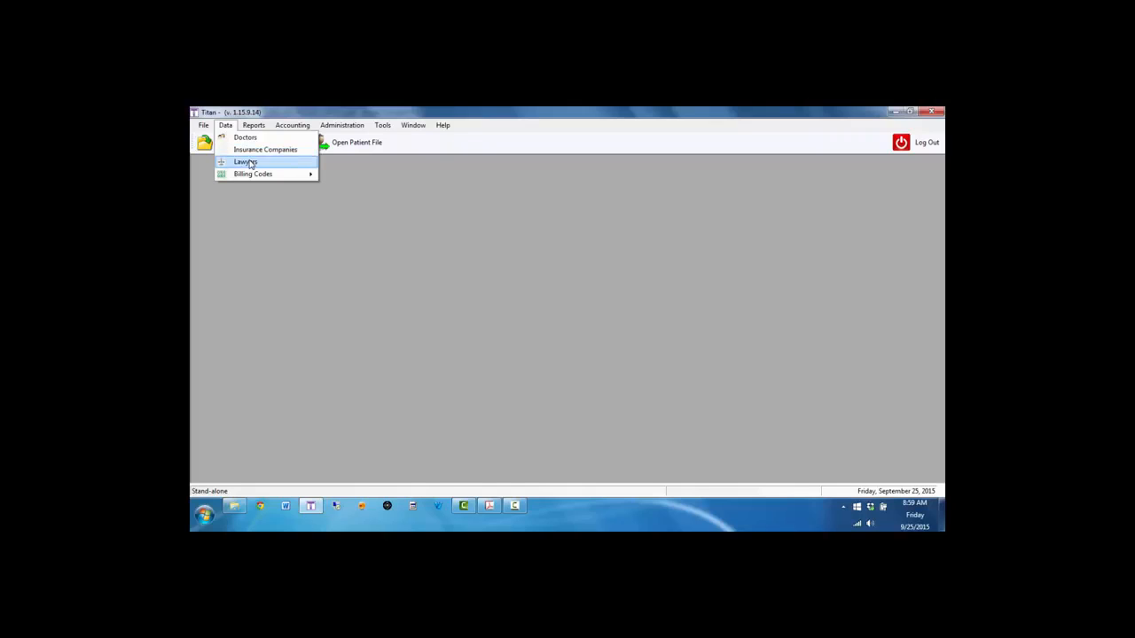
pyautogui.moveTo(263, 176)
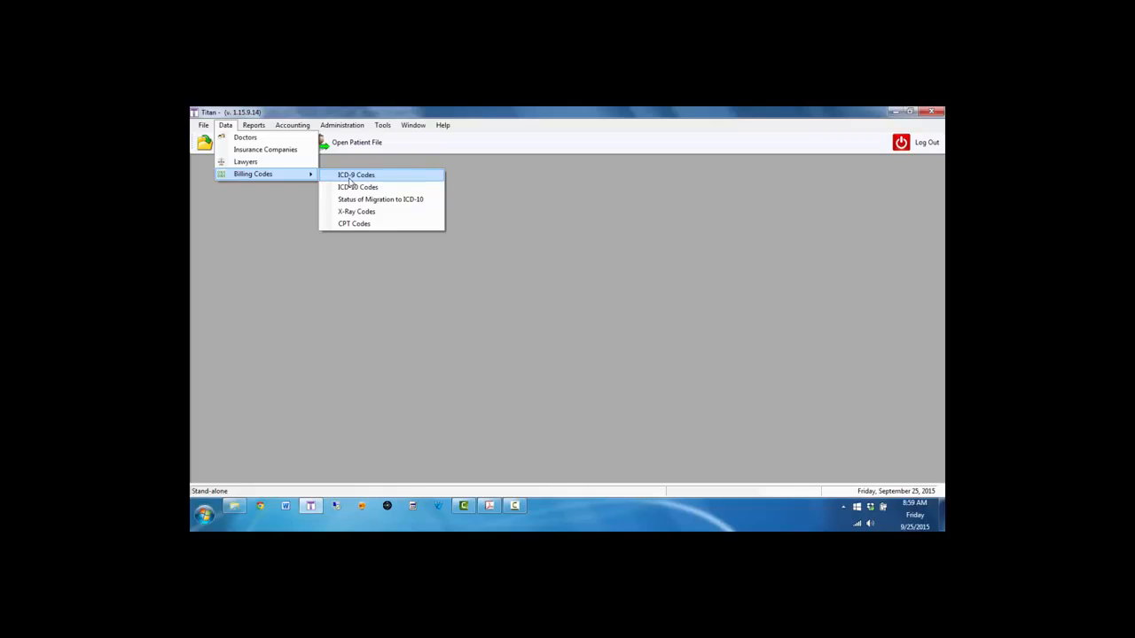
pyautogui.click(243, 211)
# - Open the health insurance case and switch its ICD code version from ICD-9 to ICD-10, accepting the move
pyautogui.click(228, 148)
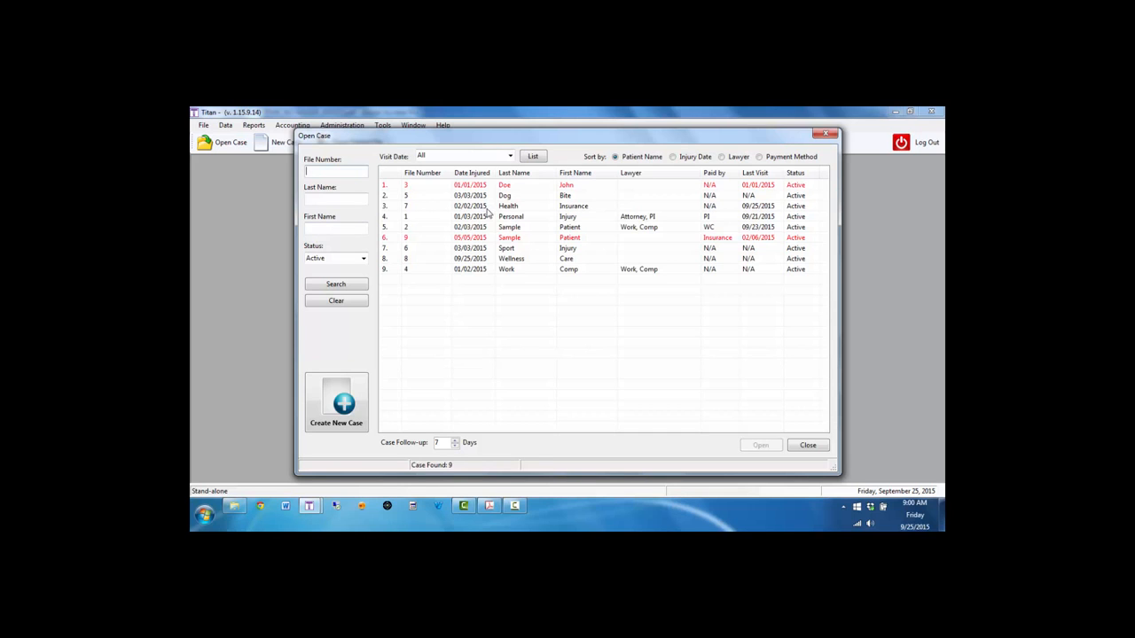
pyautogui.doubleClick(495, 206)
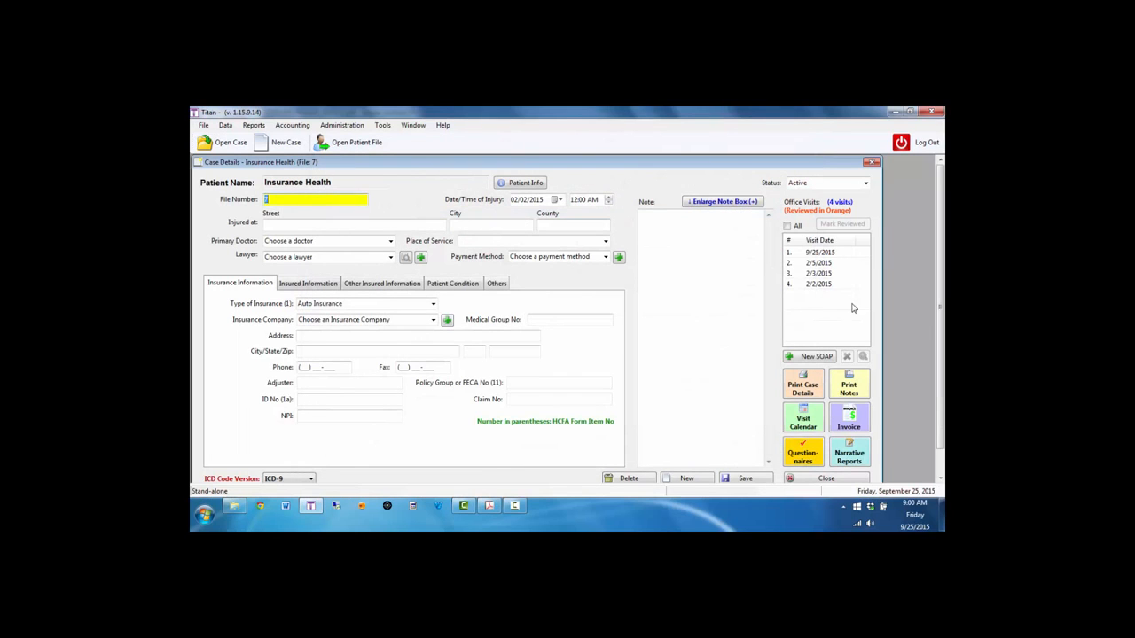
pyautogui.click(289, 480)
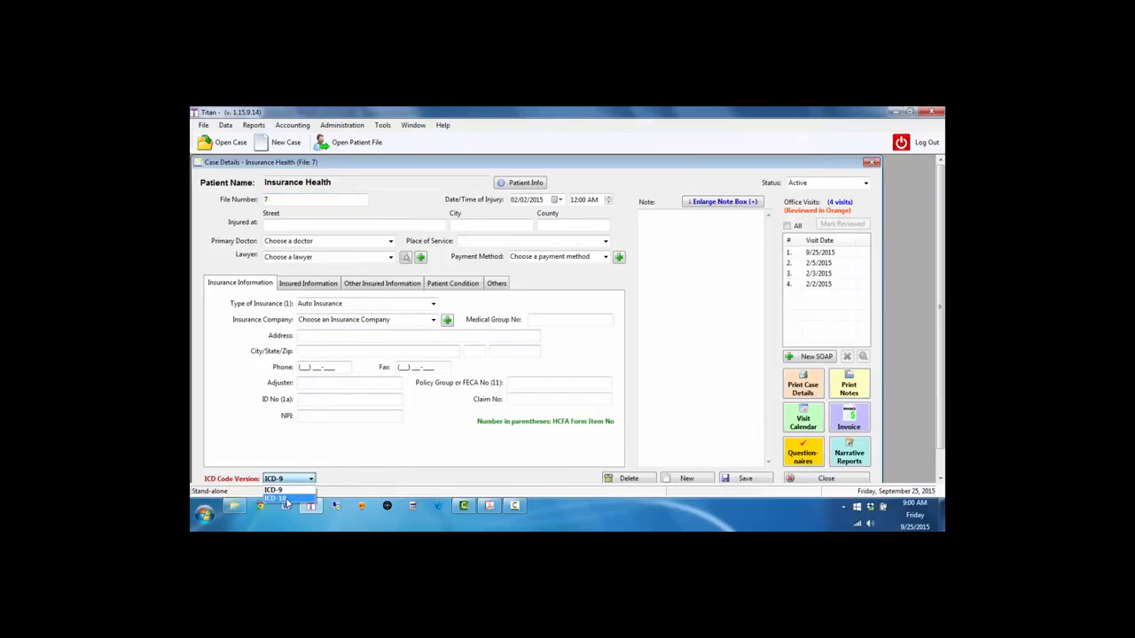
pyautogui.click(284, 498)
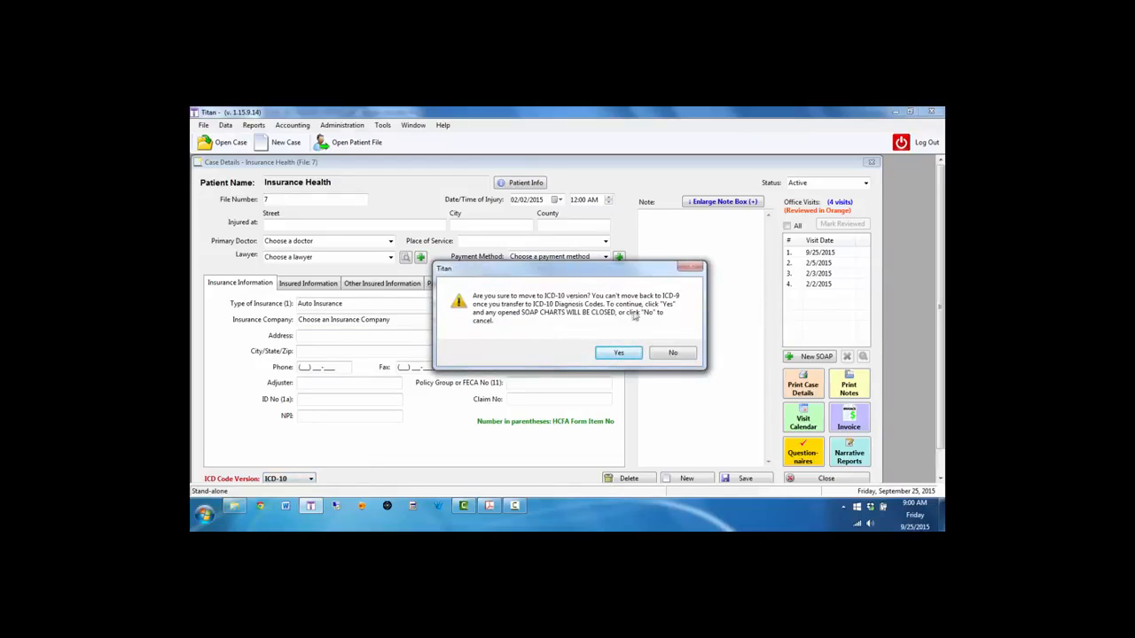
pyautogui.click(609, 353)
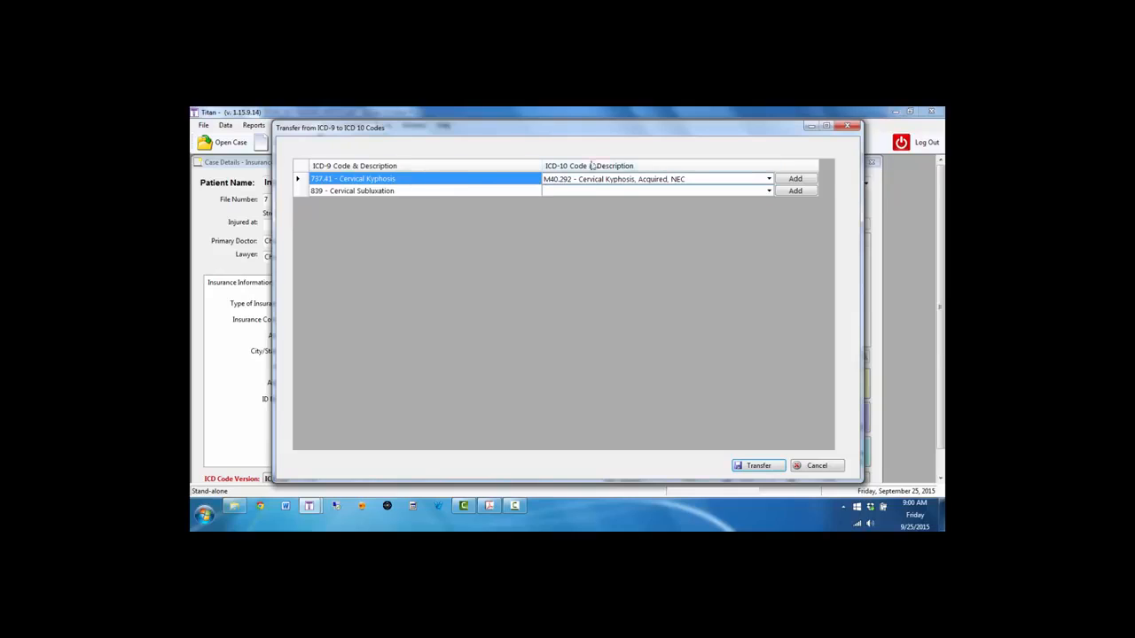
# - Map ICD-9 code 839 - Cervical Subluxation to S13.140A - Subluxation of C3/C4 cervical vertebrae, Initial Encounter, and view the new code form without saving
pyautogui.click(449, 191)
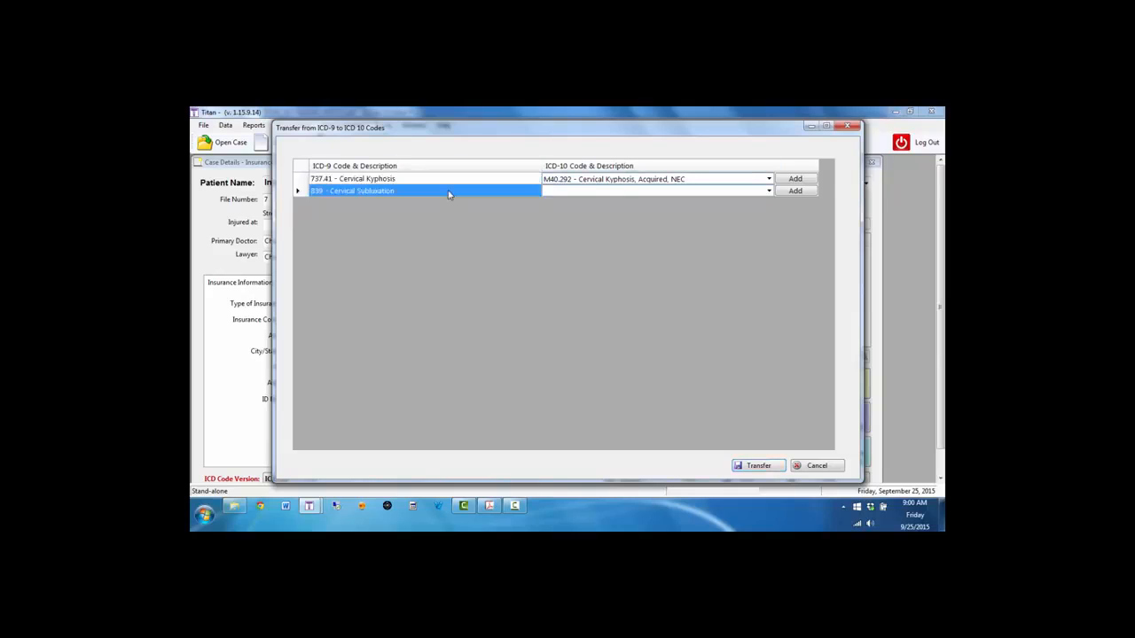
pyautogui.click(769, 192)
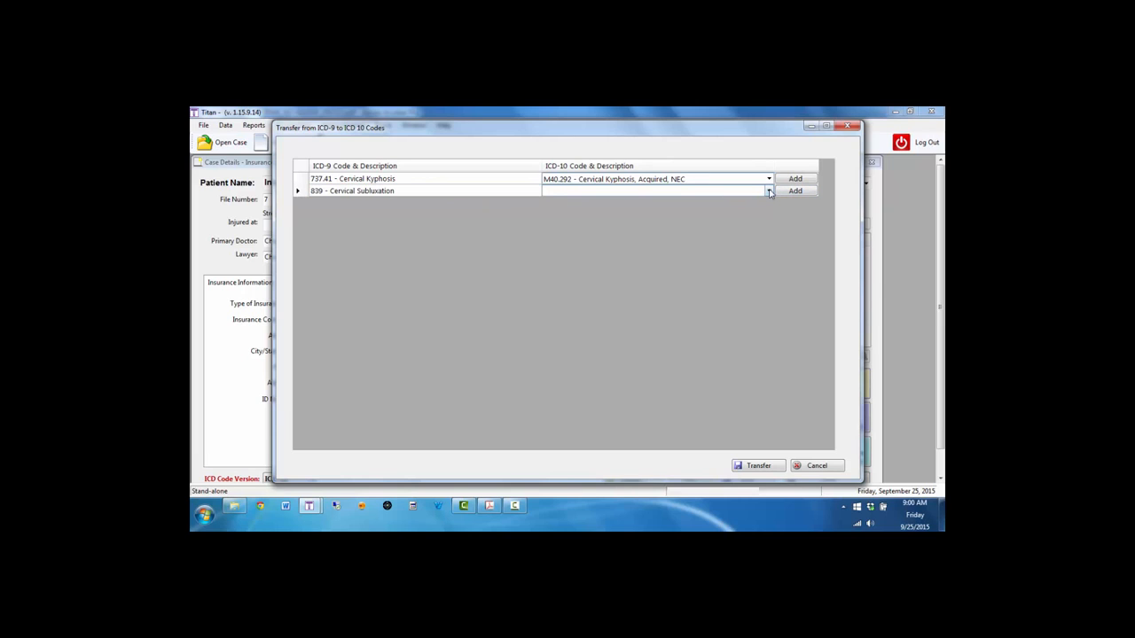
pyautogui.click(770, 193)
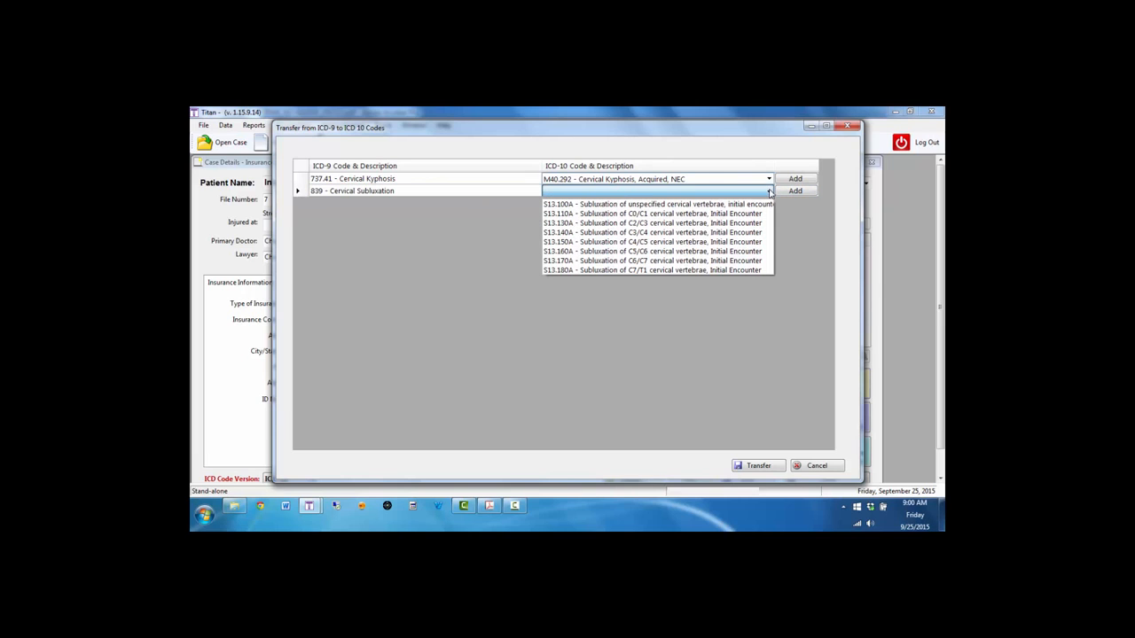
pyautogui.click(701, 235)
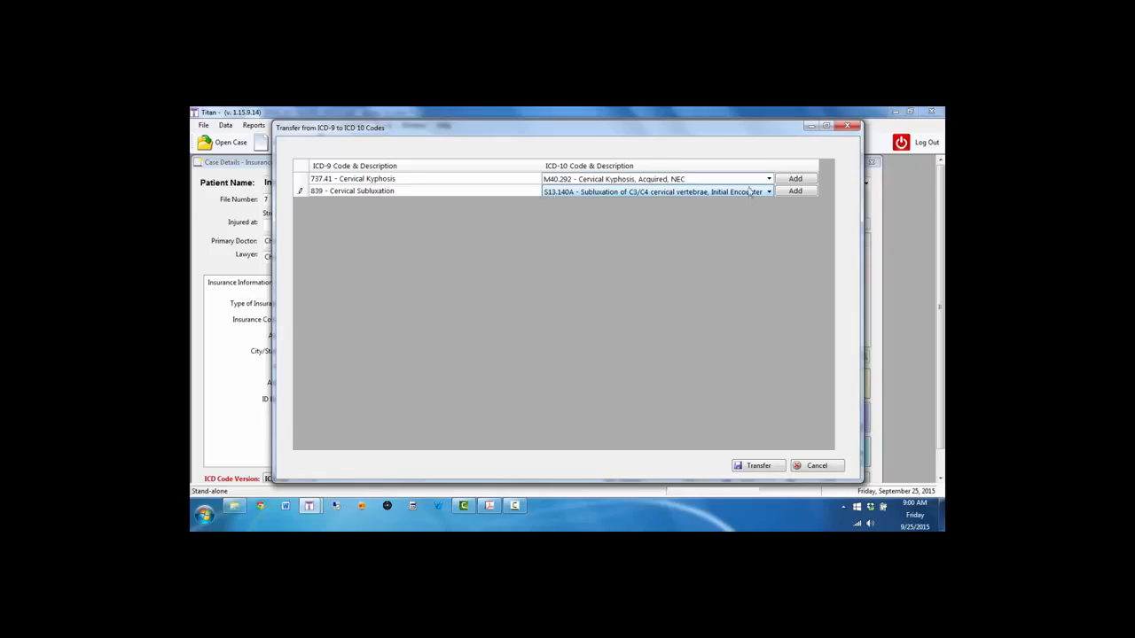
pyautogui.click(792, 191)
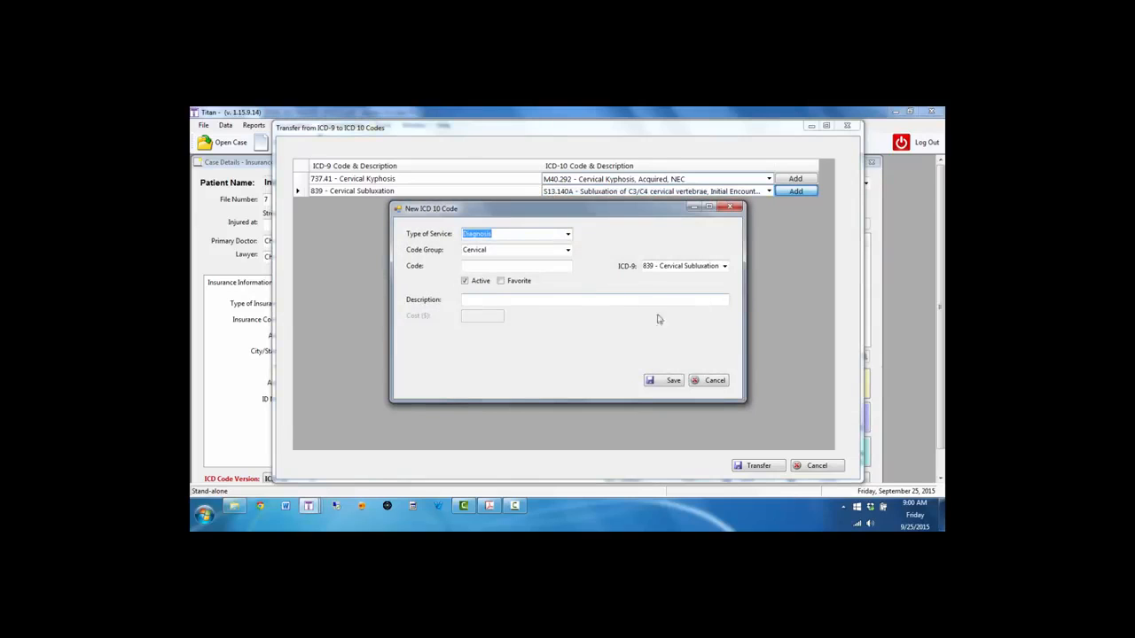
pyautogui.click(708, 381)
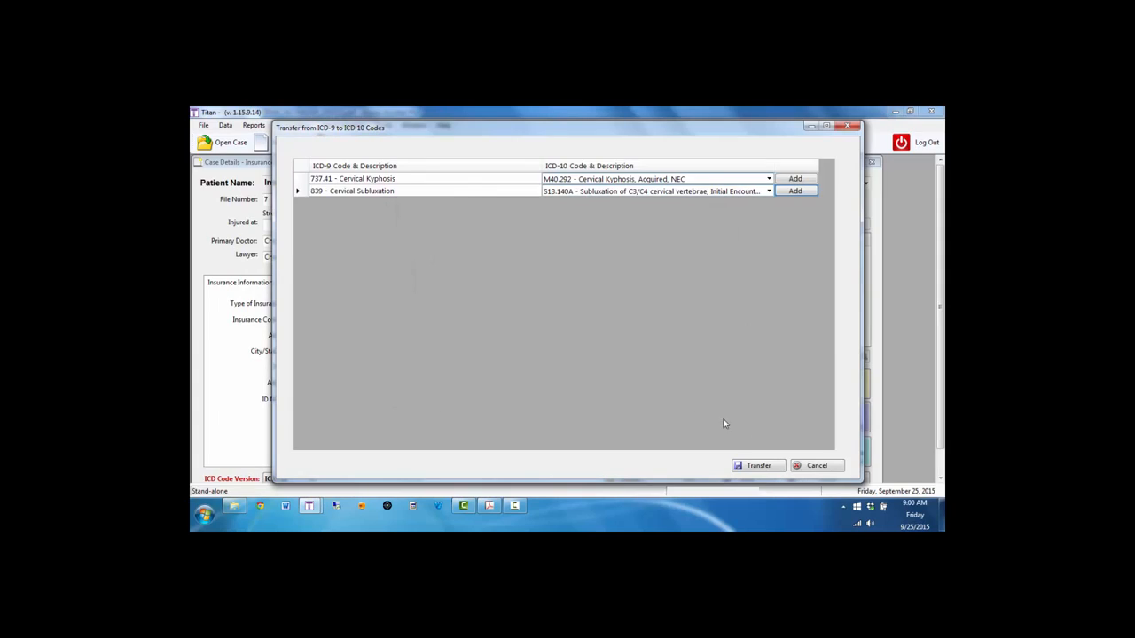
# - Transfer the case's diagnosis codes to the mapped ICD-10 codes and accept the irreversible move
pyautogui.click(775, 470)
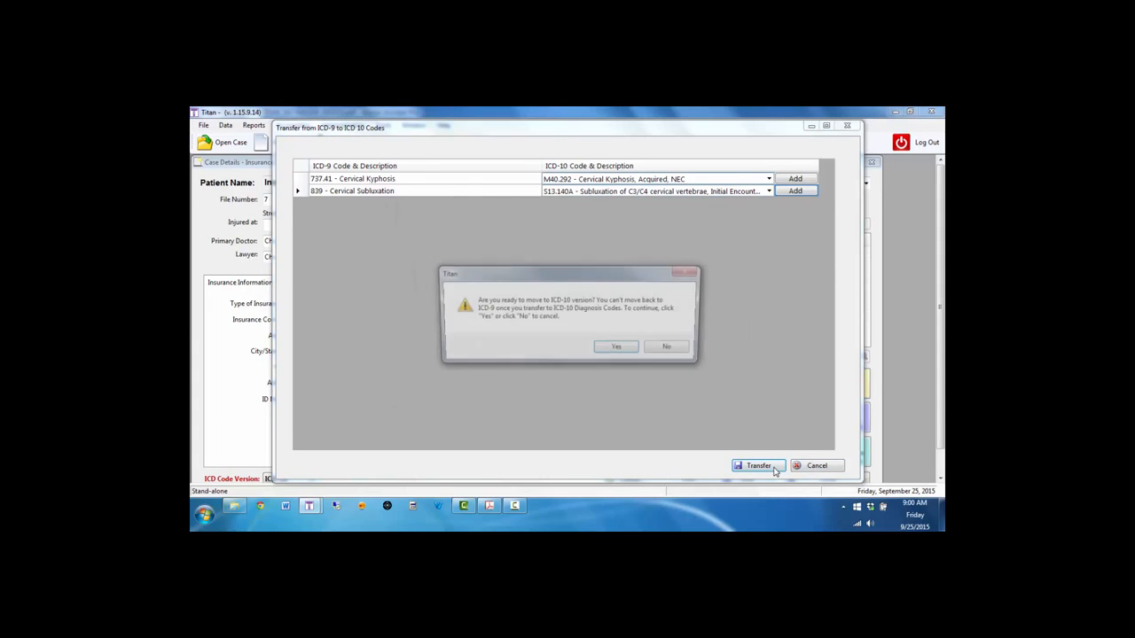
pyautogui.click(628, 354)
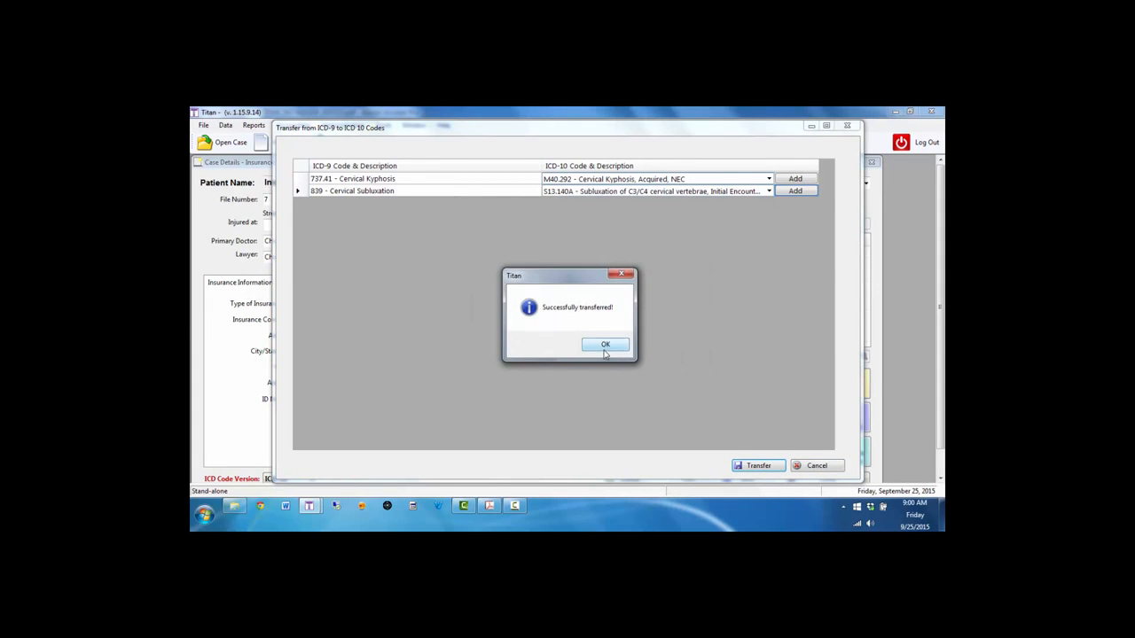
pyautogui.click(606, 345)
# - Check the diagnosis codes in the 2/2/2015 progress sheet, and close the sheet, the case and the case list
pyautogui.doubleClick(807, 285)
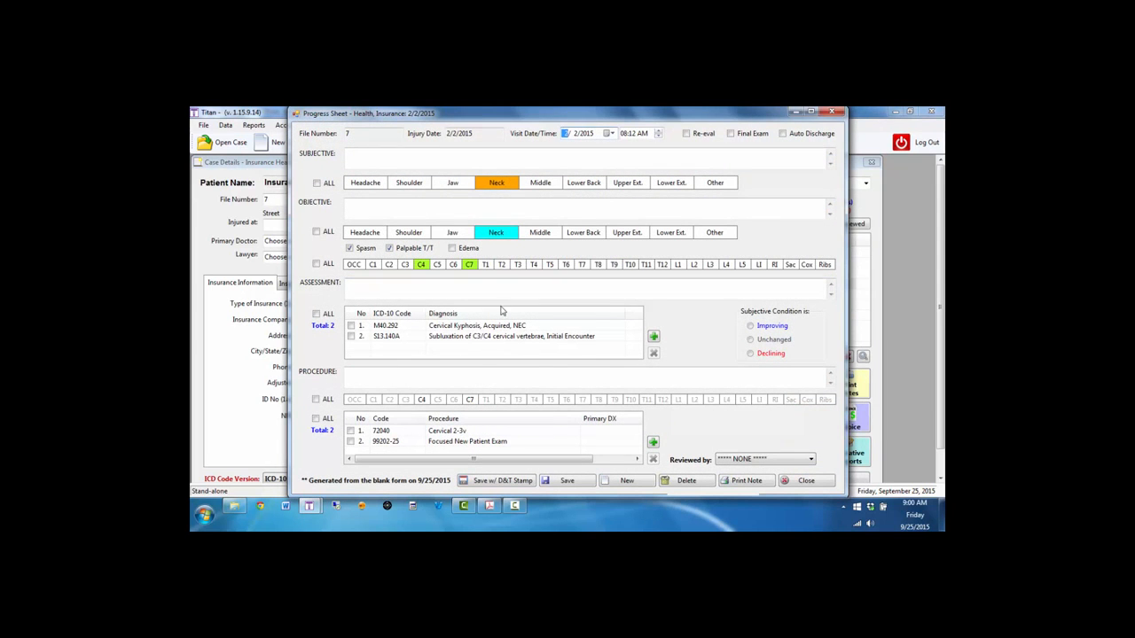
pyautogui.click(803, 481)
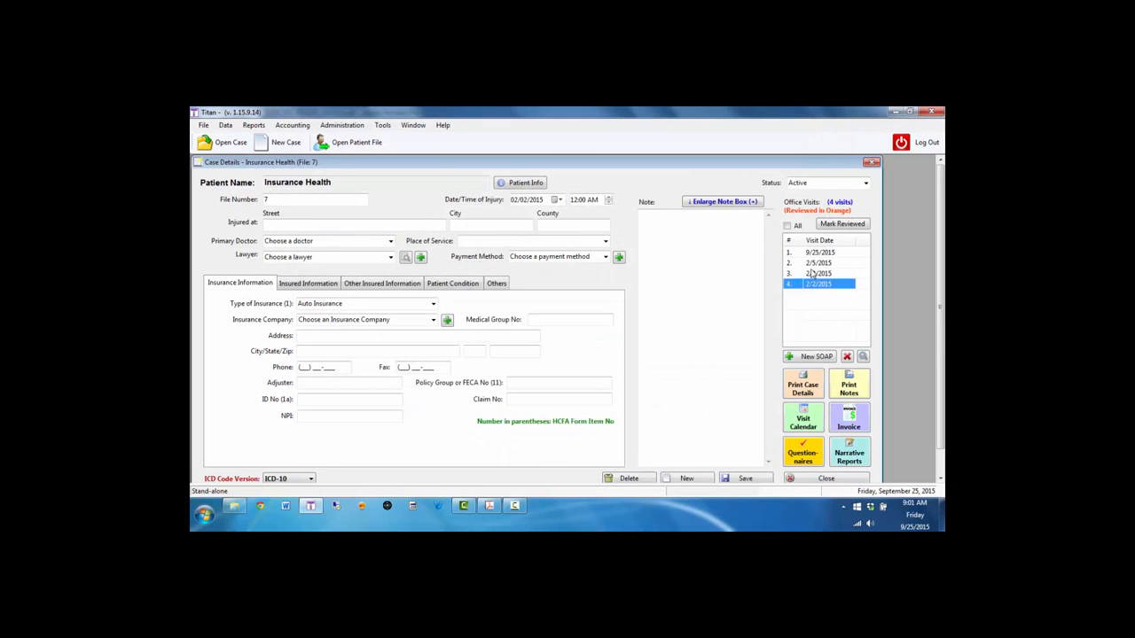
pyautogui.click(825, 479)
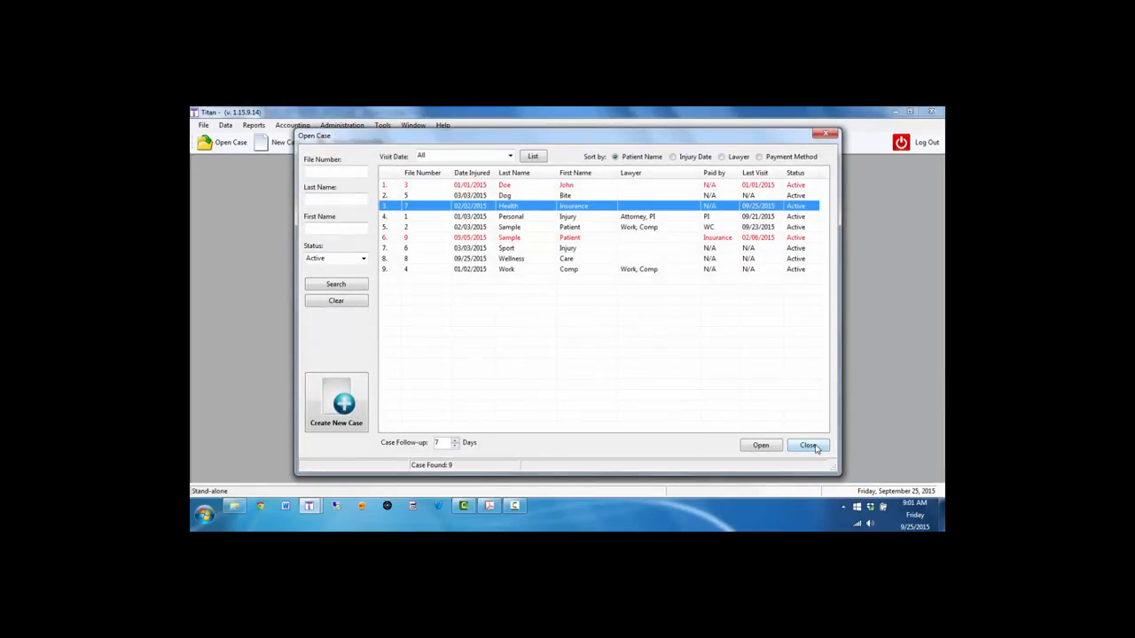
pyautogui.click(807, 446)
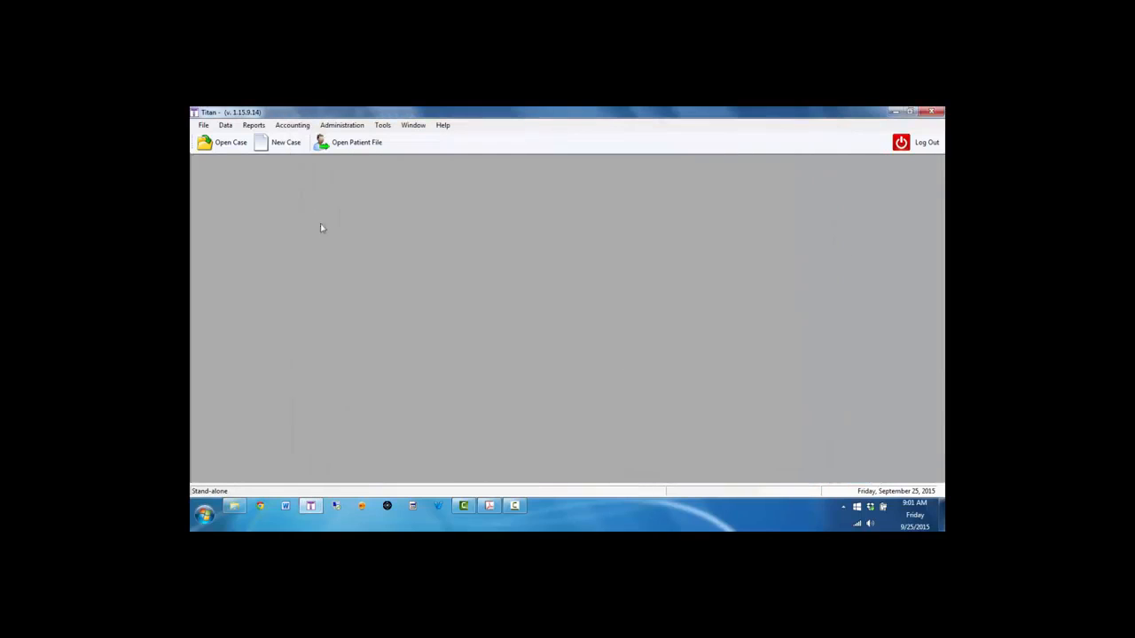
# - Open the print options for the case list report, keep all current statuses, and filter the attorney to Attorney, PI
pyautogui.click(226, 125)
pyautogui.moveTo(250, 128)
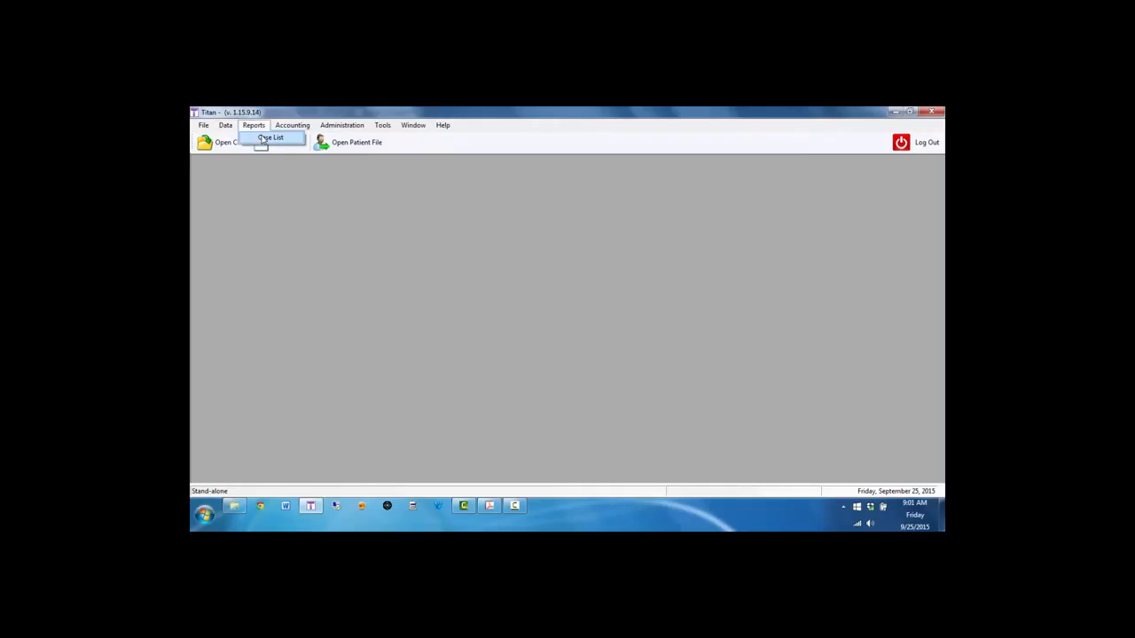
pyautogui.click(262, 138)
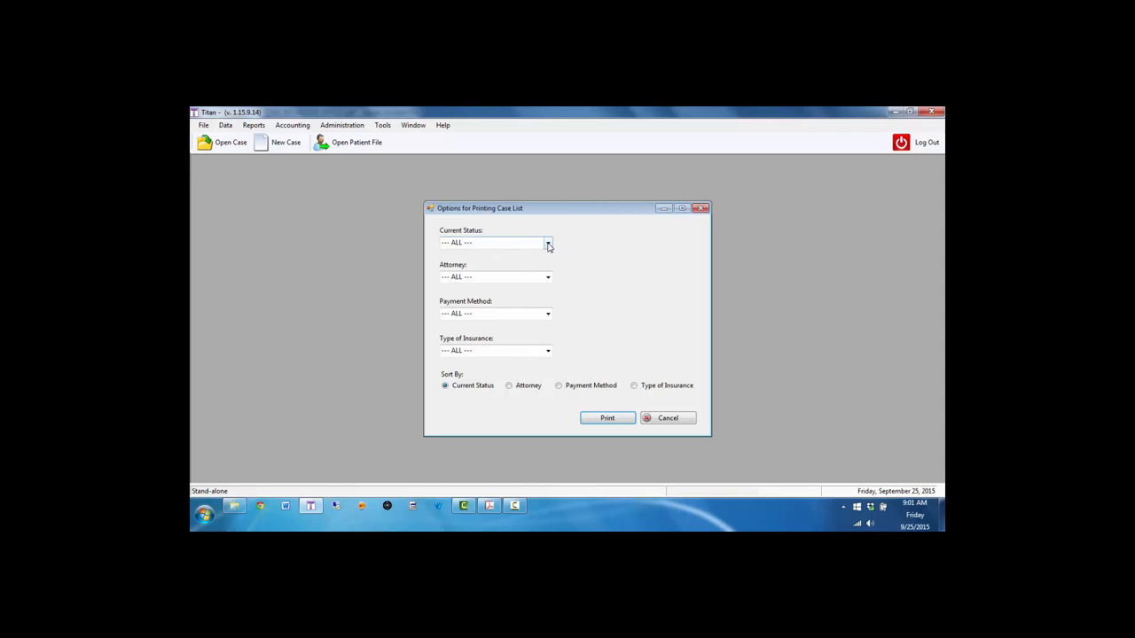
pyautogui.click(547, 244)
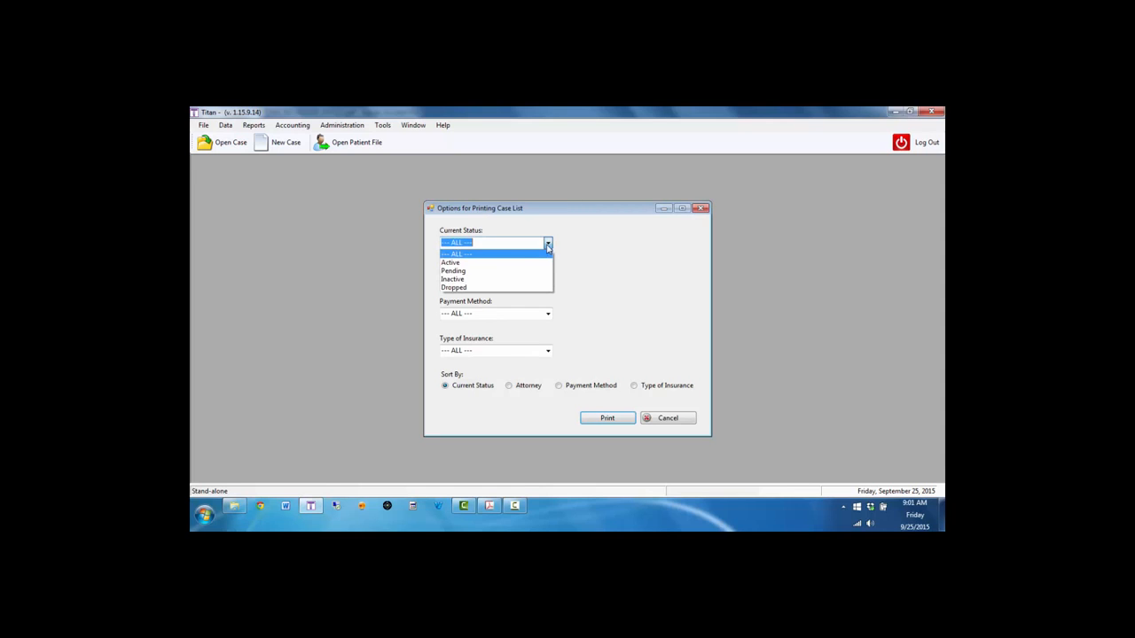
pyautogui.click(487, 257)
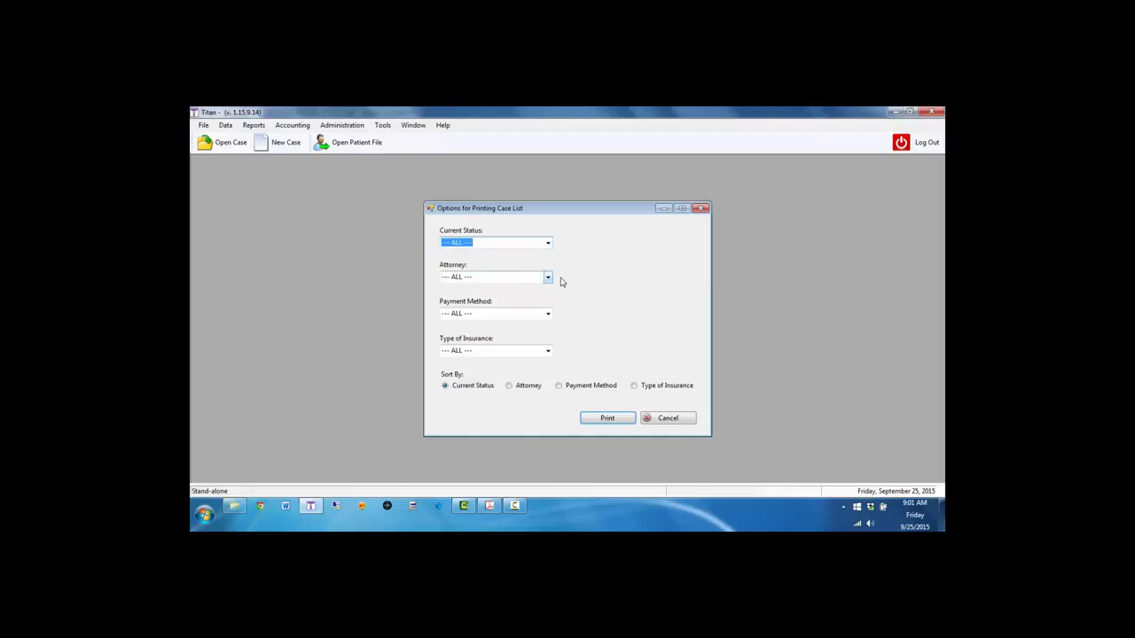
pyautogui.click(548, 278)
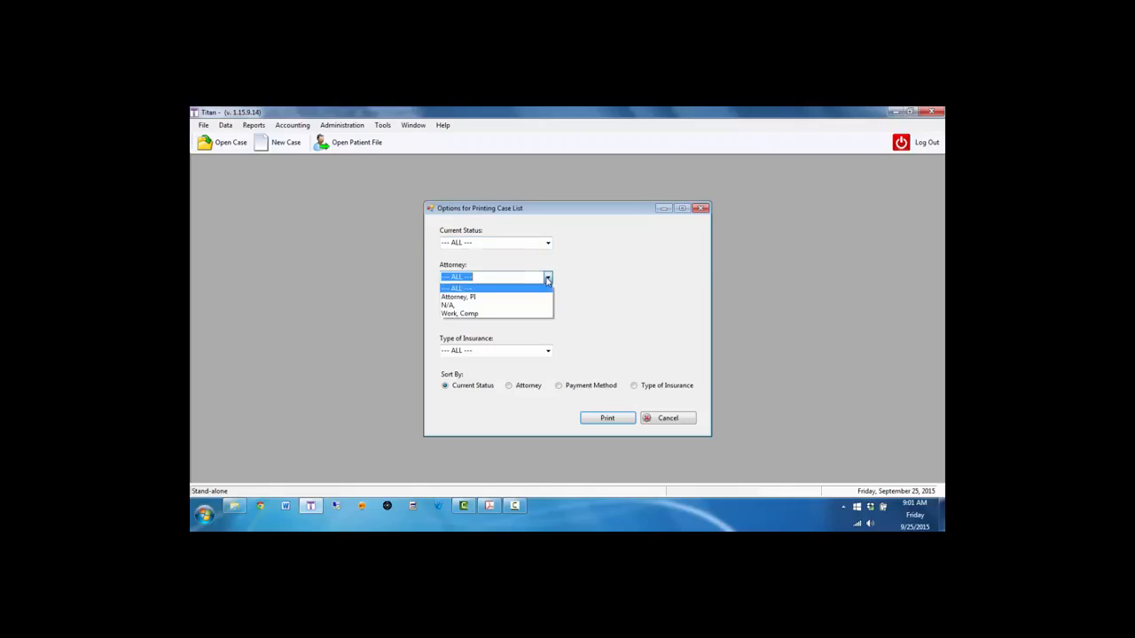
pyautogui.click(517, 297)
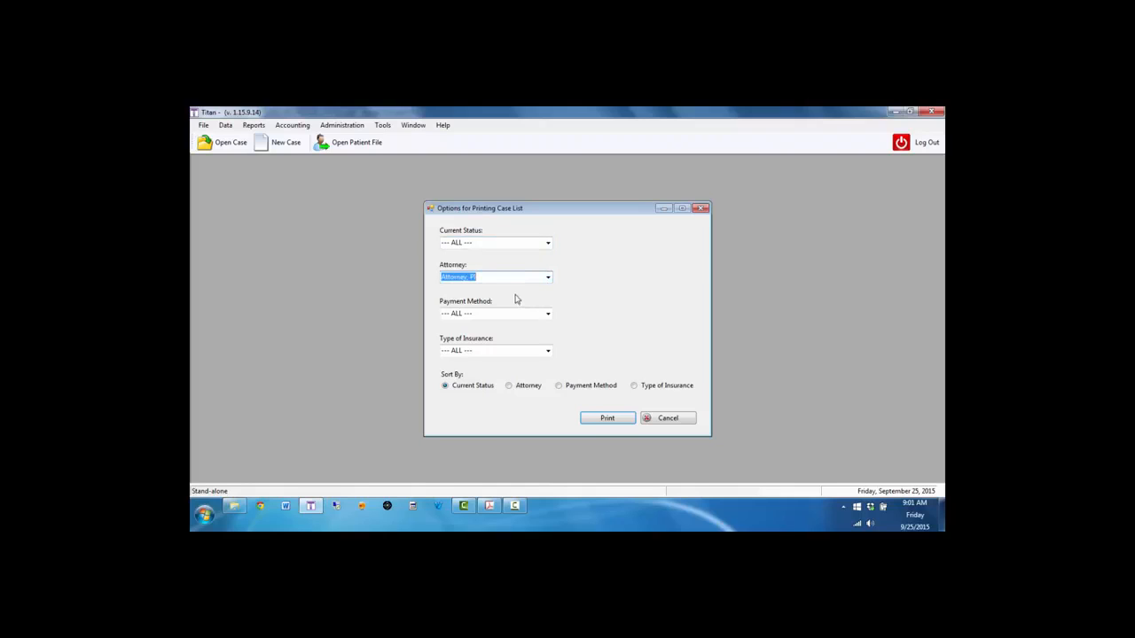
pyautogui.click(549, 280)
pyautogui.click(523, 288)
pyautogui.click(548, 278)
pyautogui.click(514, 298)
# - Keep all payment methods and insurance types, sort the case list by attorney, and generate the report
pyautogui.click(548, 316)
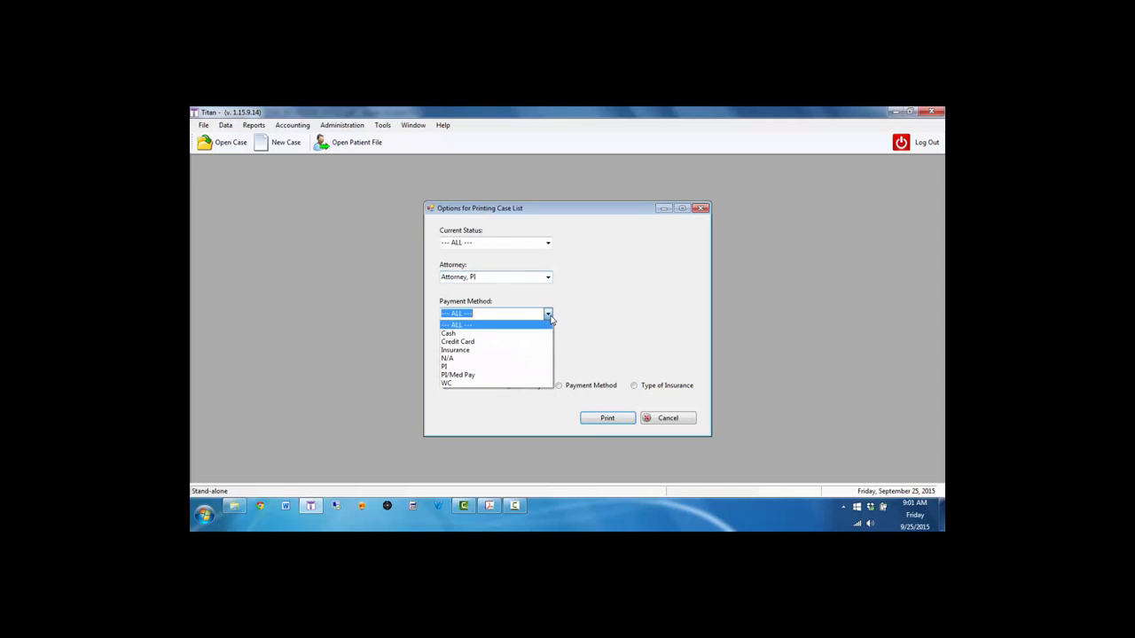
pyautogui.click(549, 316)
pyautogui.click(548, 352)
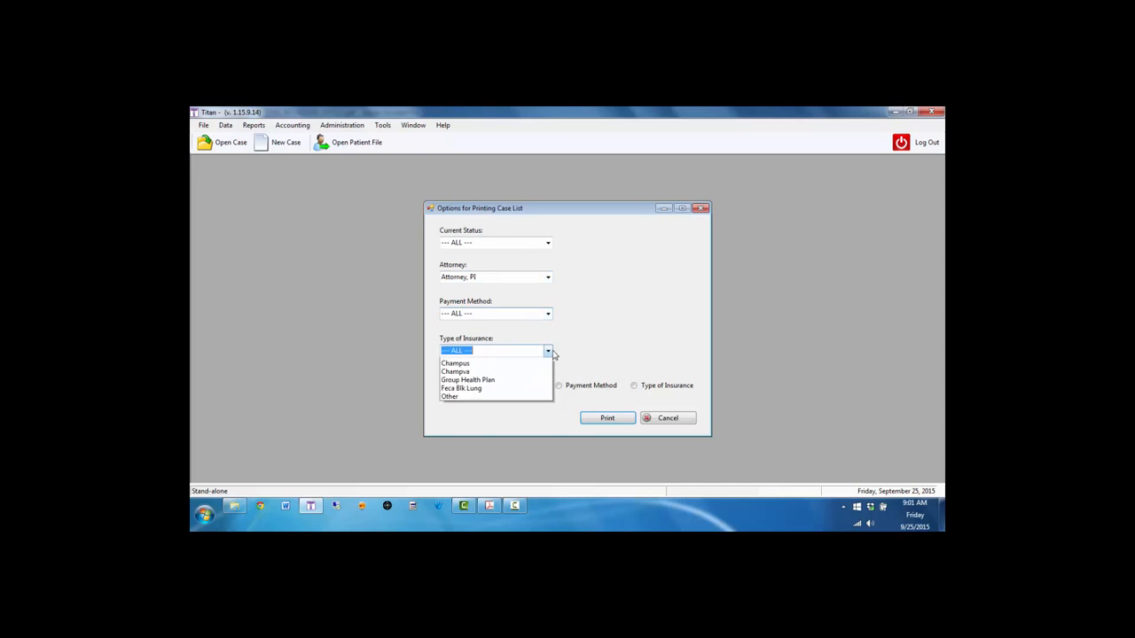
pyautogui.click(550, 352)
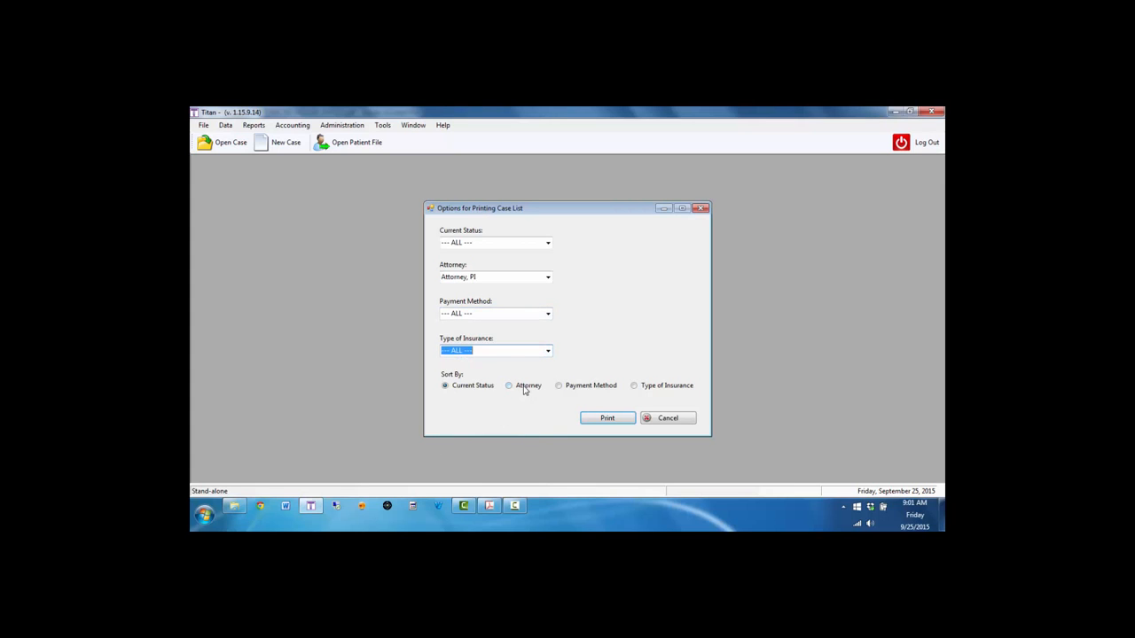
pyautogui.click(524, 388)
pyautogui.click(604, 418)
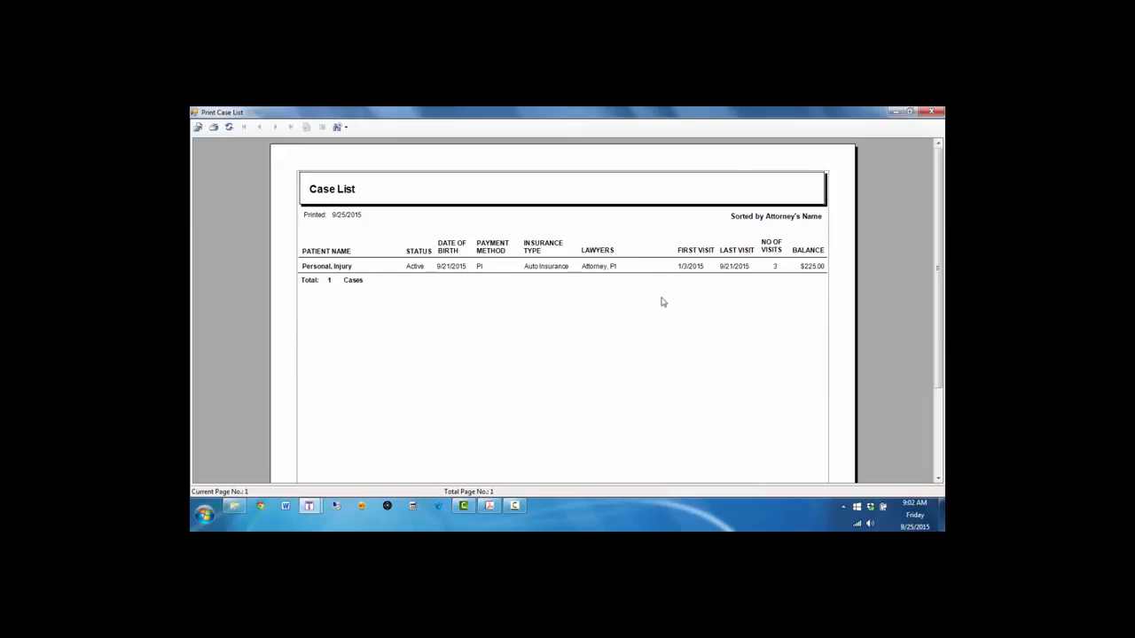
# - Review the case list report to the end of its page, and close the preview and the print options
pyautogui.scroll(-3, 659, 306)
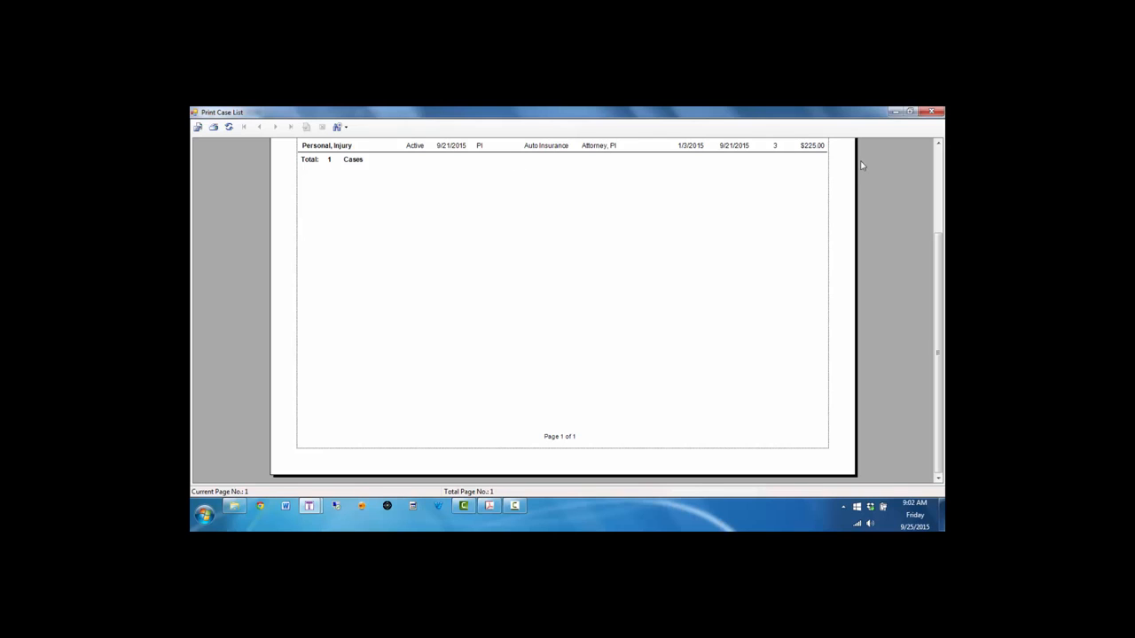
pyautogui.click(931, 111)
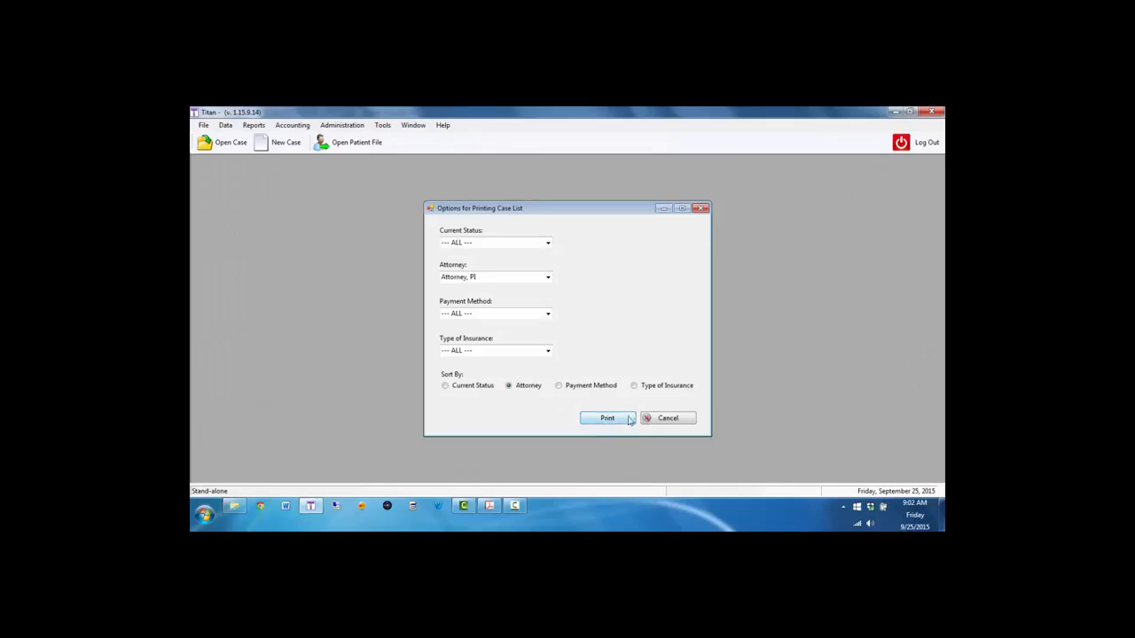
pyautogui.click(650, 418)
# - View the user accounts and their permission levels in the Users window, and close it
pyautogui.click(254, 125)
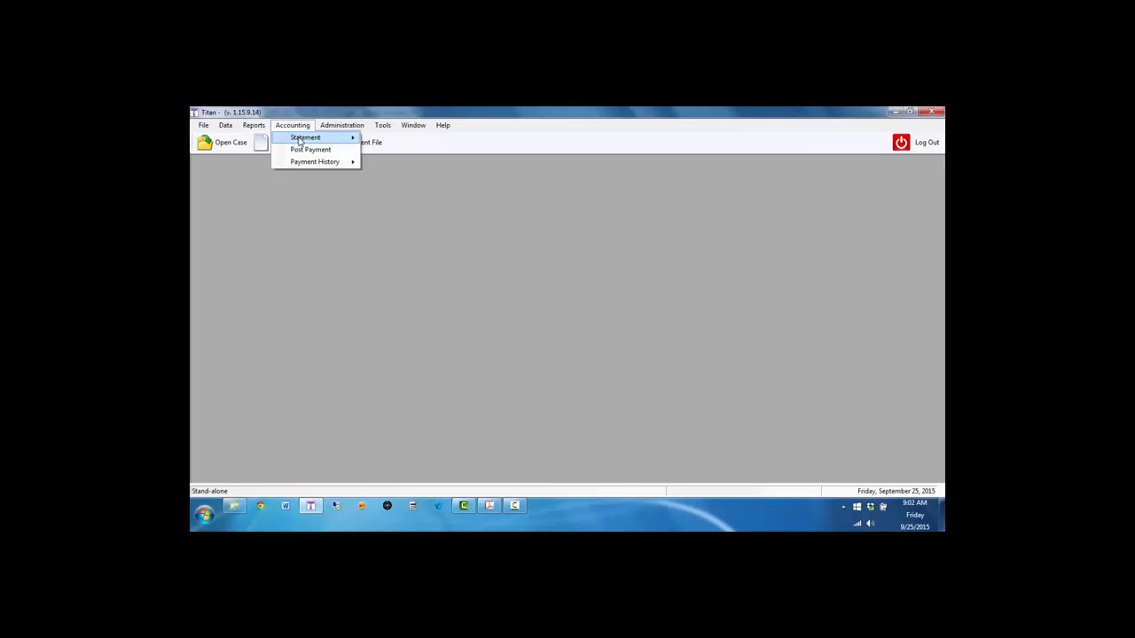
pyautogui.moveTo(300, 141)
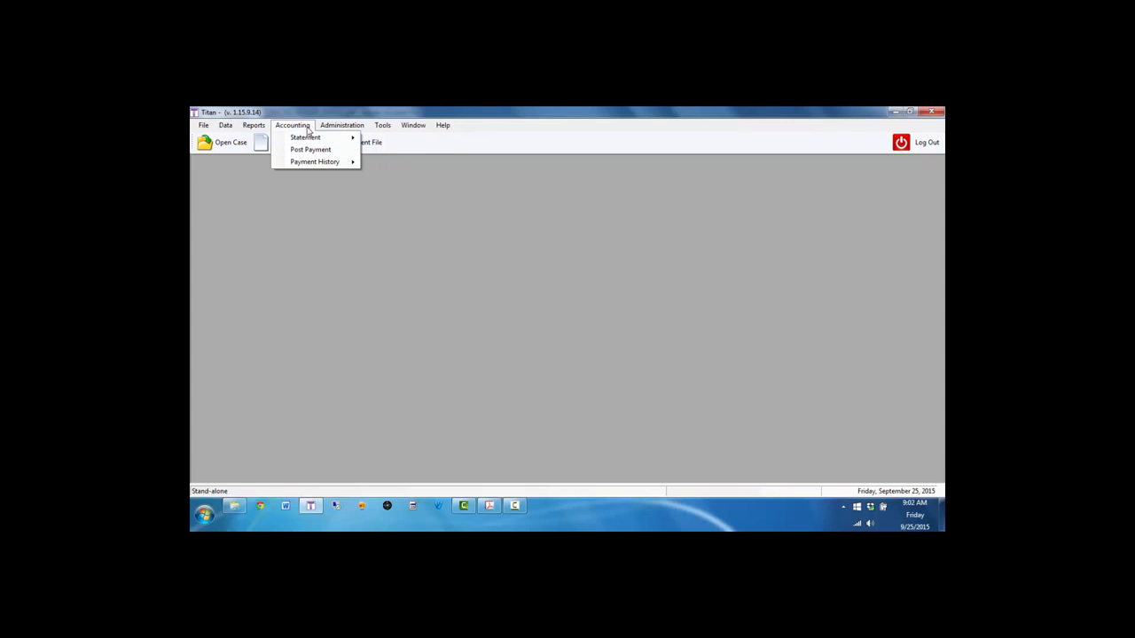
pyautogui.moveTo(323, 125)
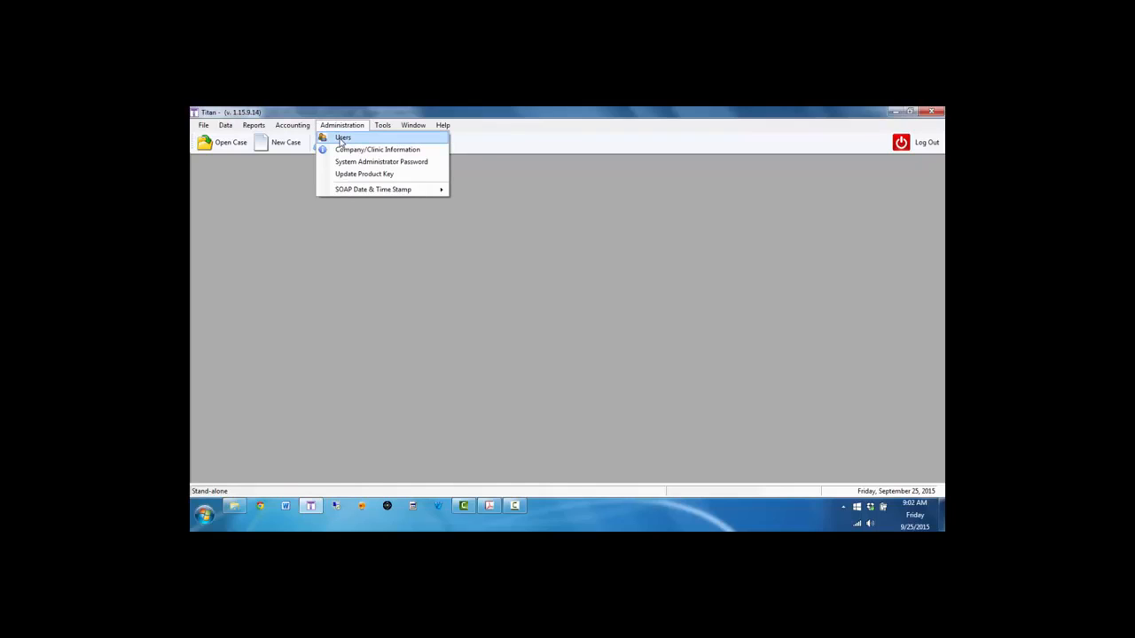
pyautogui.click(342, 139)
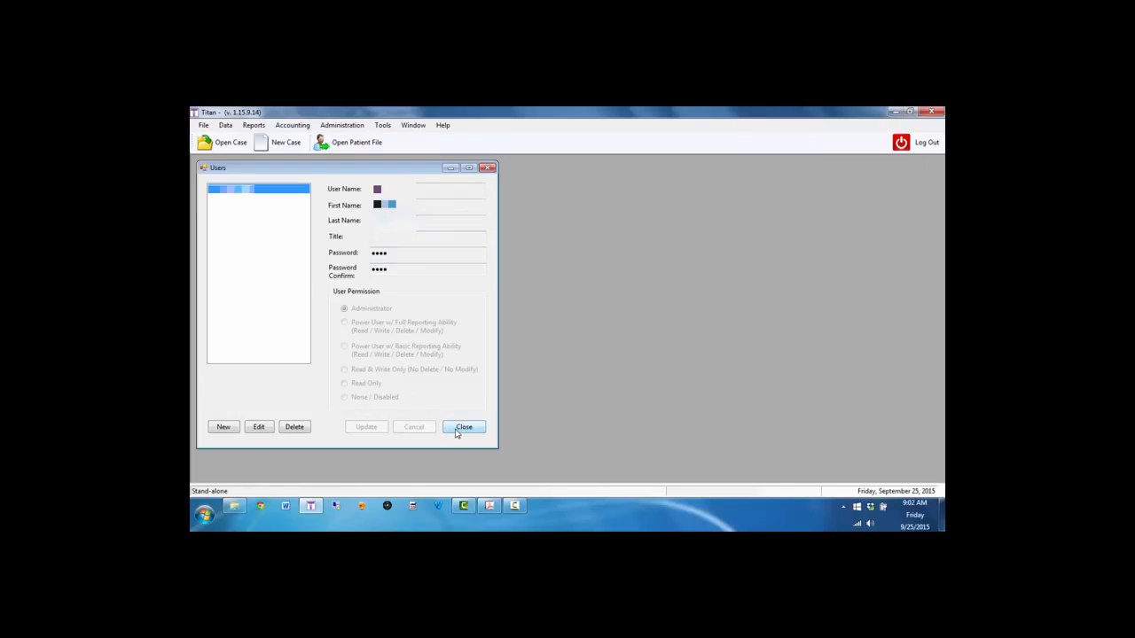
pyautogui.click(457, 429)
pyautogui.click(338, 127)
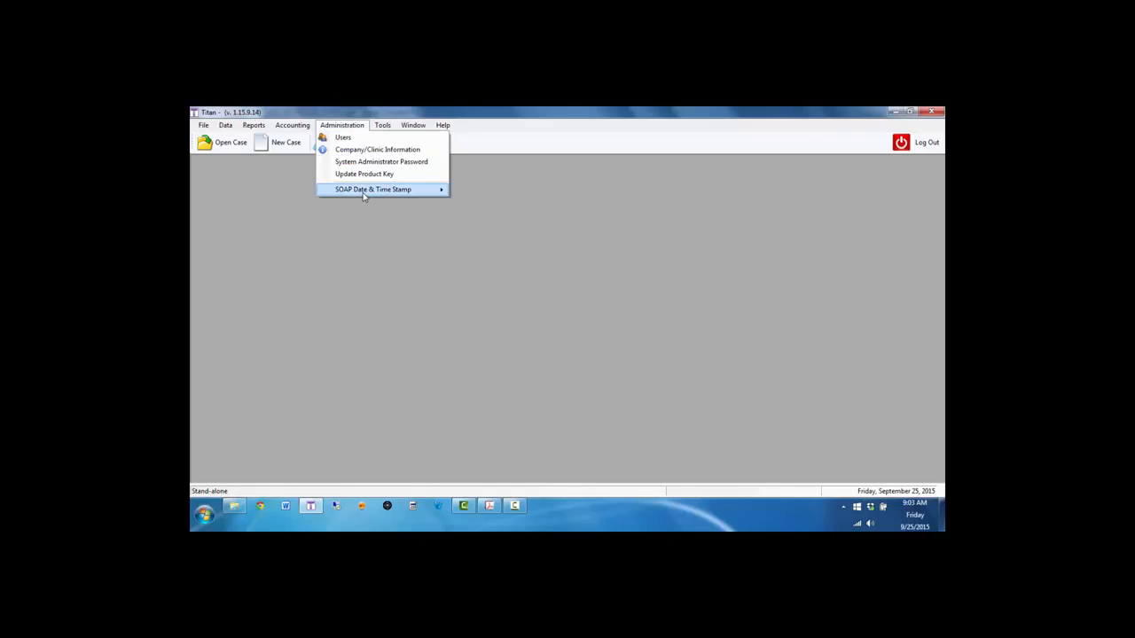
pyautogui.moveTo(363, 195)
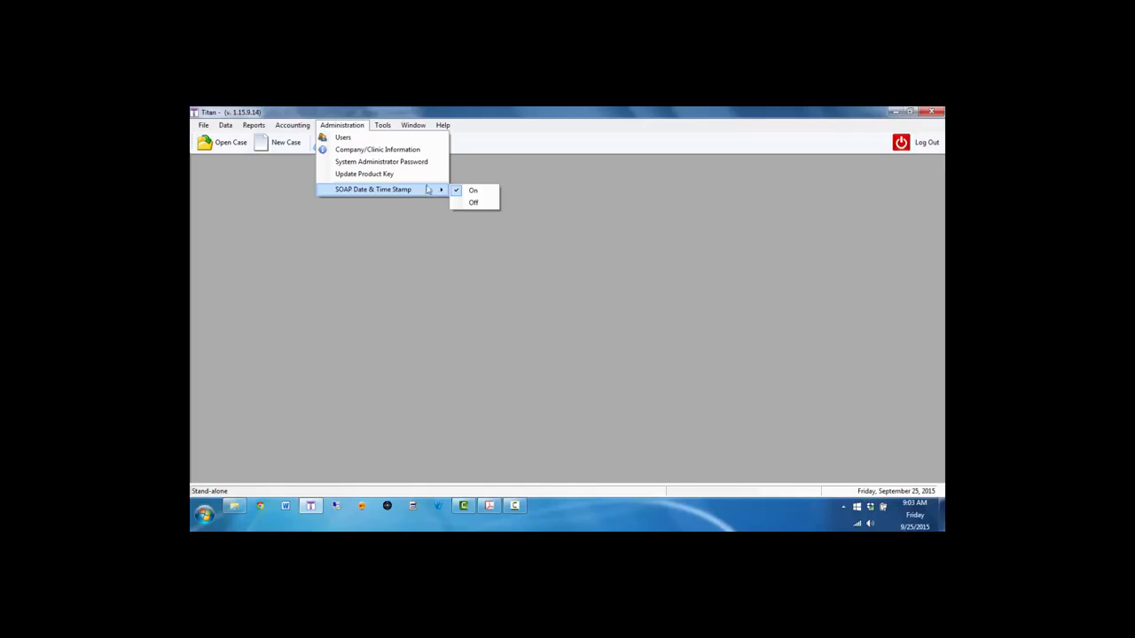
pyautogui.click(387, 126)
pyautogui.click(385, 127)
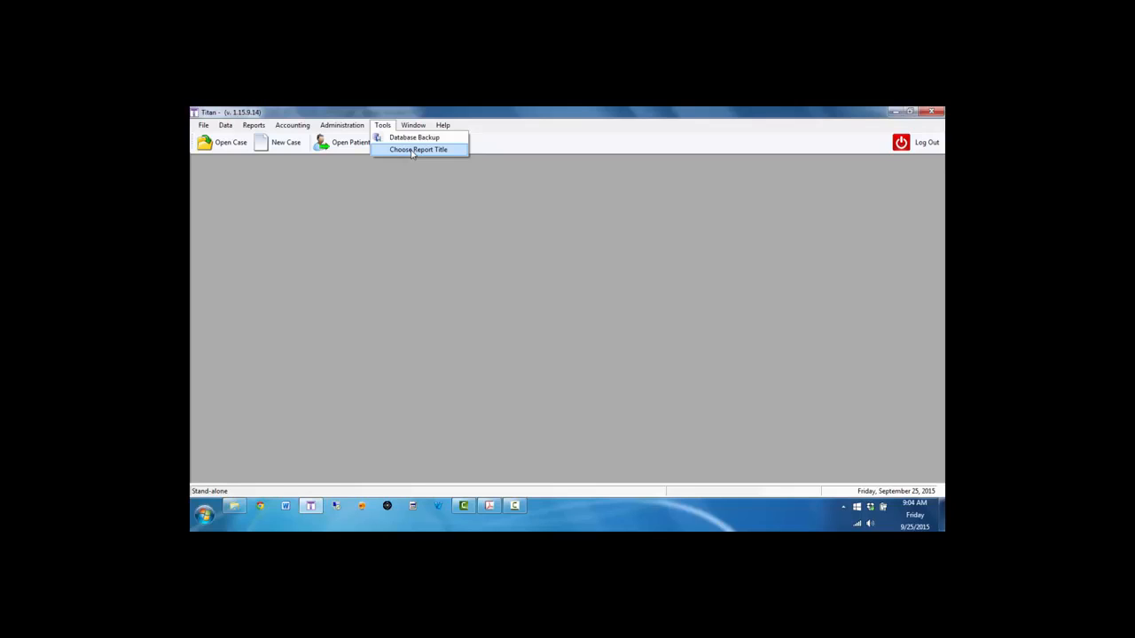
pyautogui.moveTo(415, 127)
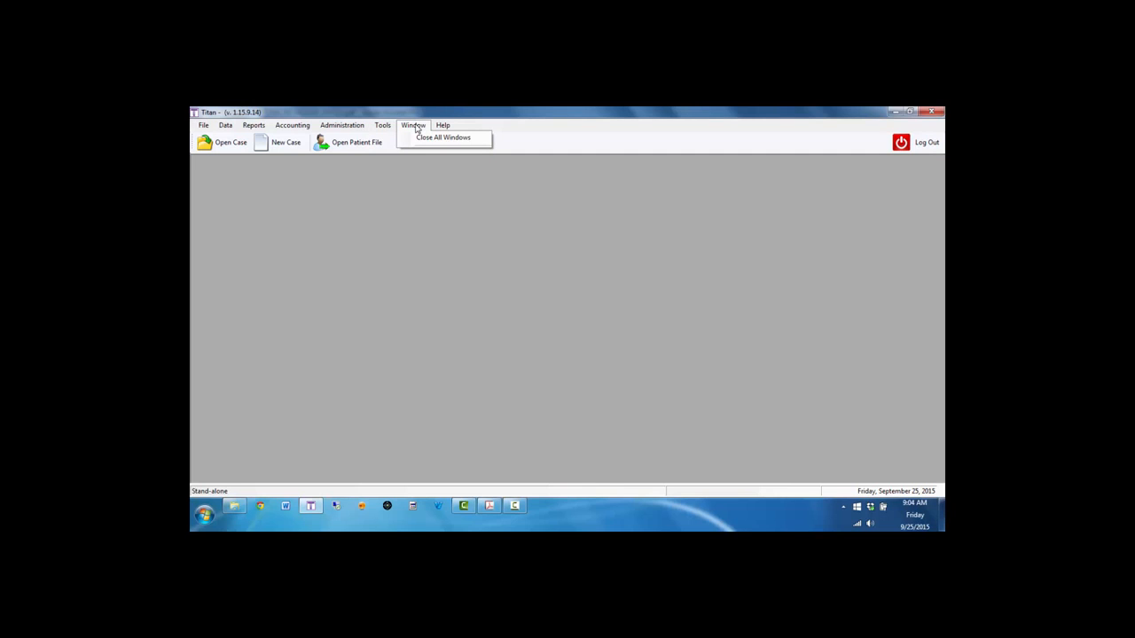
pyautogui.click(397, 200)
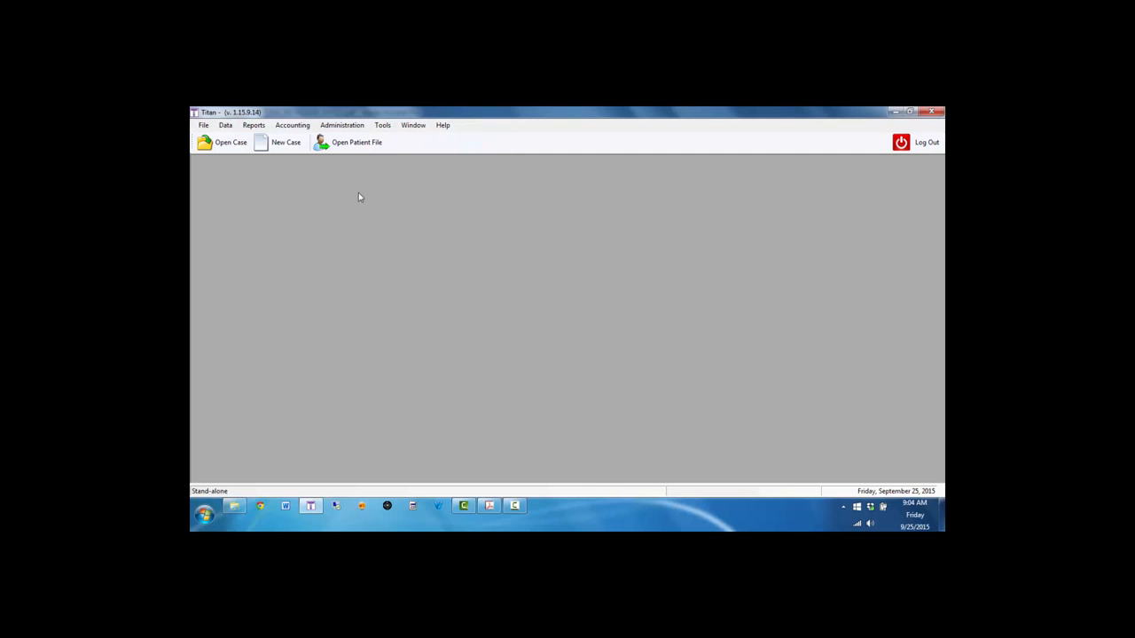
# - List patient files under index S, view the first patient's details and cases, and close the file and the patient list
pyautogui.click(337, 146)
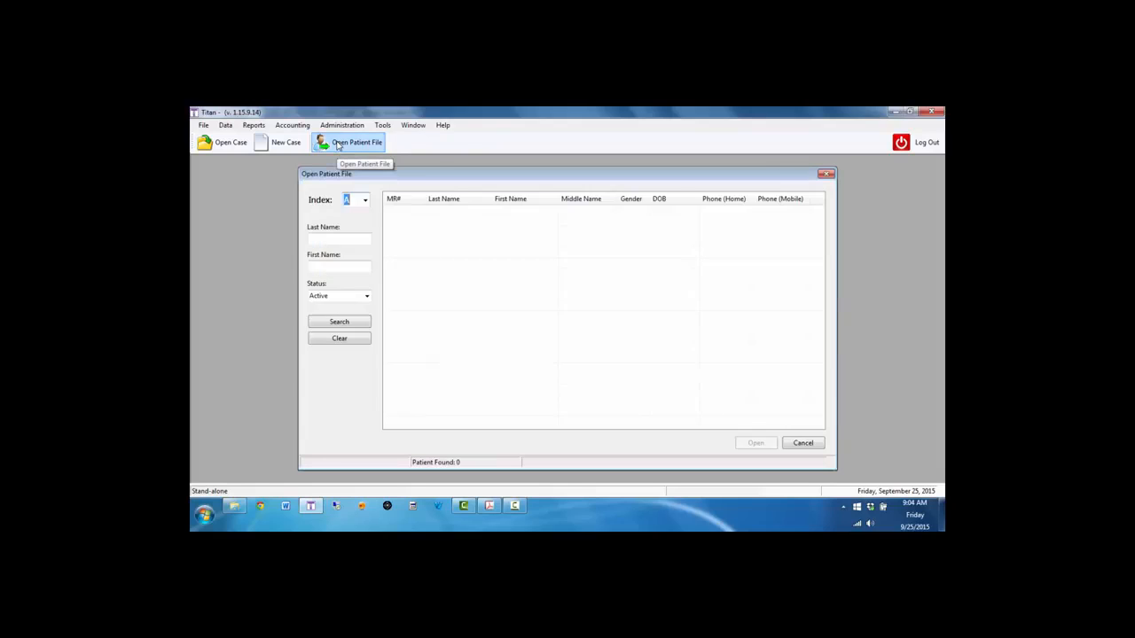
pyautogui.click(365, 202)
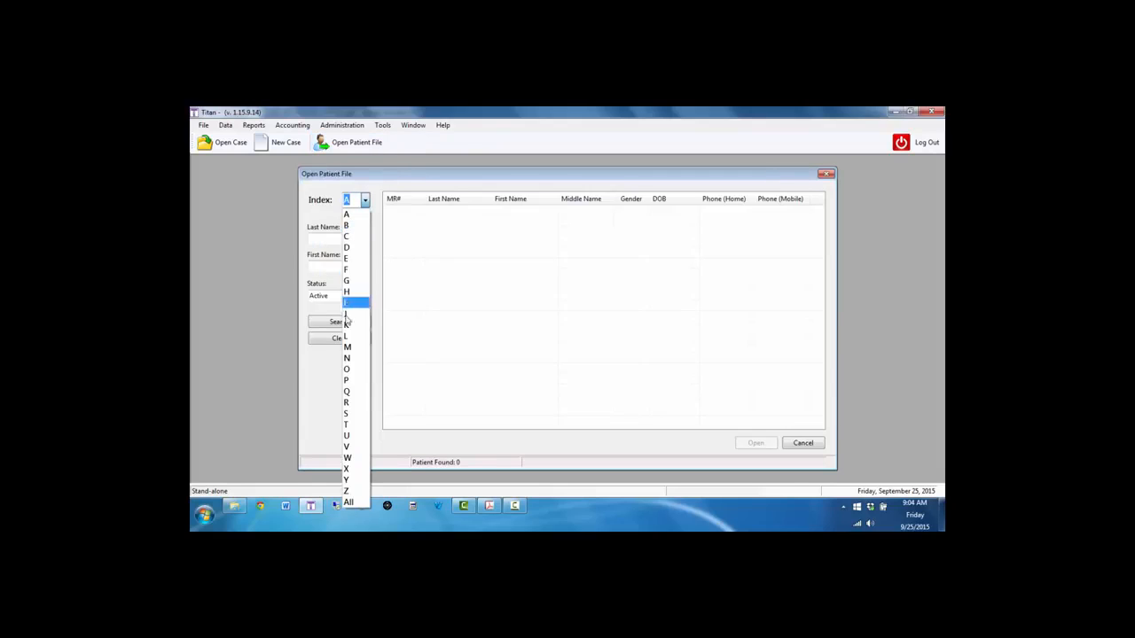
pyautogui.click(355, 414)
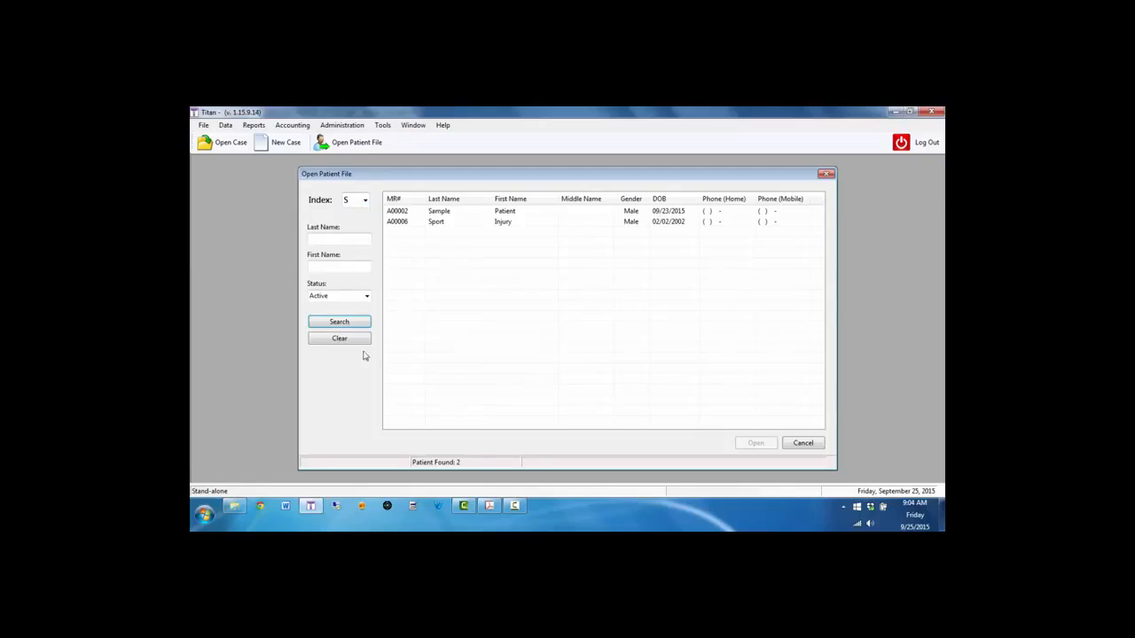
pyautogui.doubleClick(439, 214)
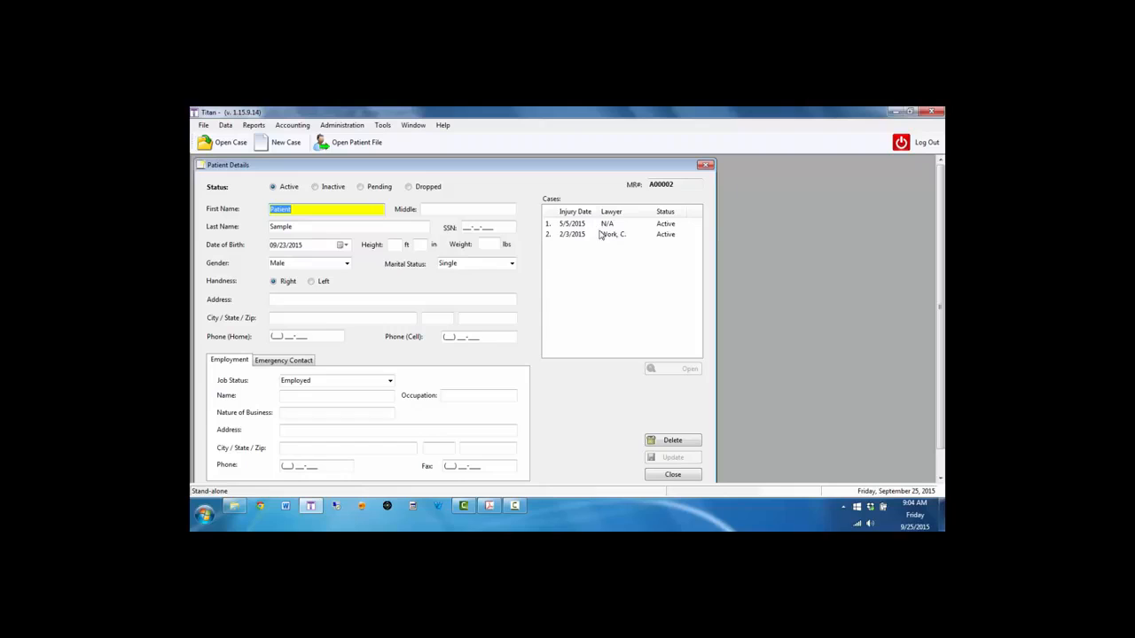
pyautogui.click(673, 475)
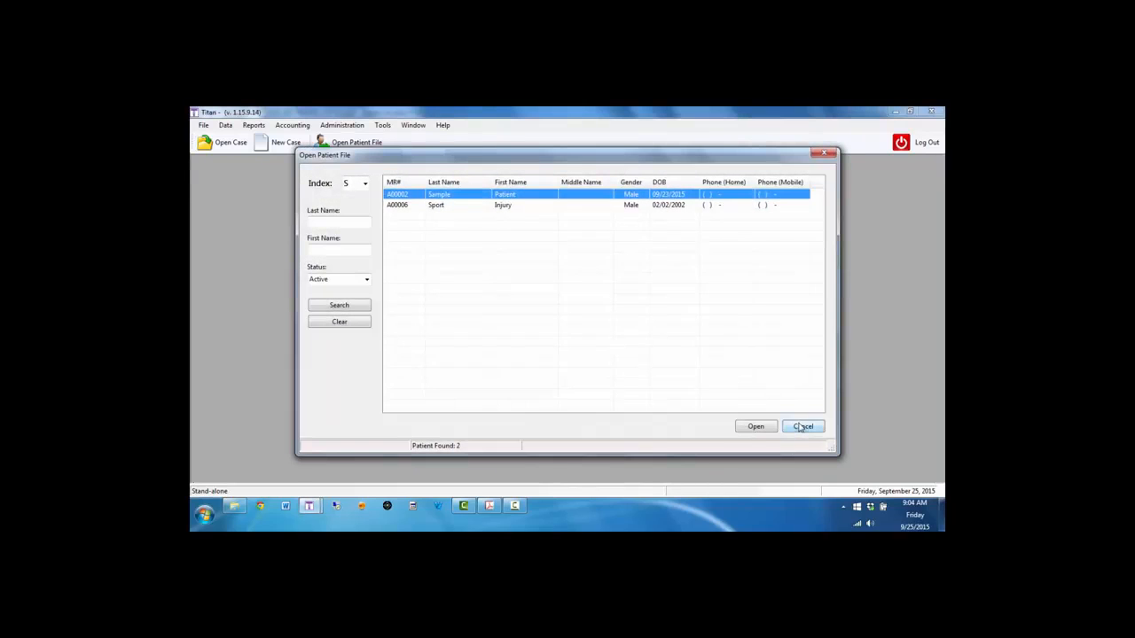
pyautogui.click(802, 428)
# - Open the case list and search for active cases with a visit date in the last 6 months
pyautogui.click(224, 142)
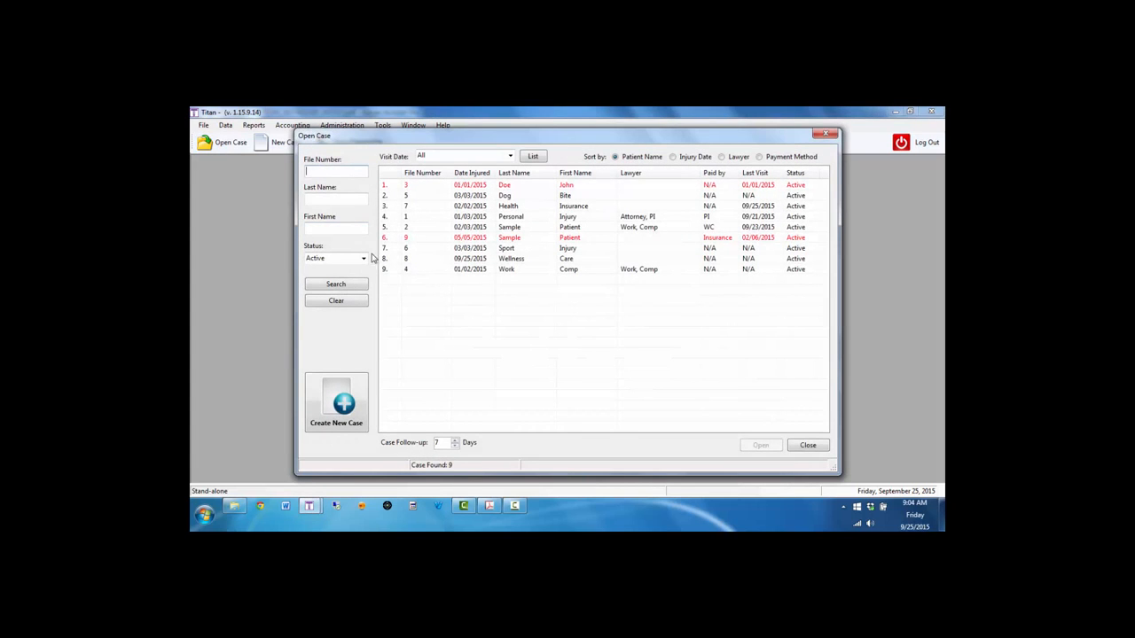
pyautogui.click(511, 156)
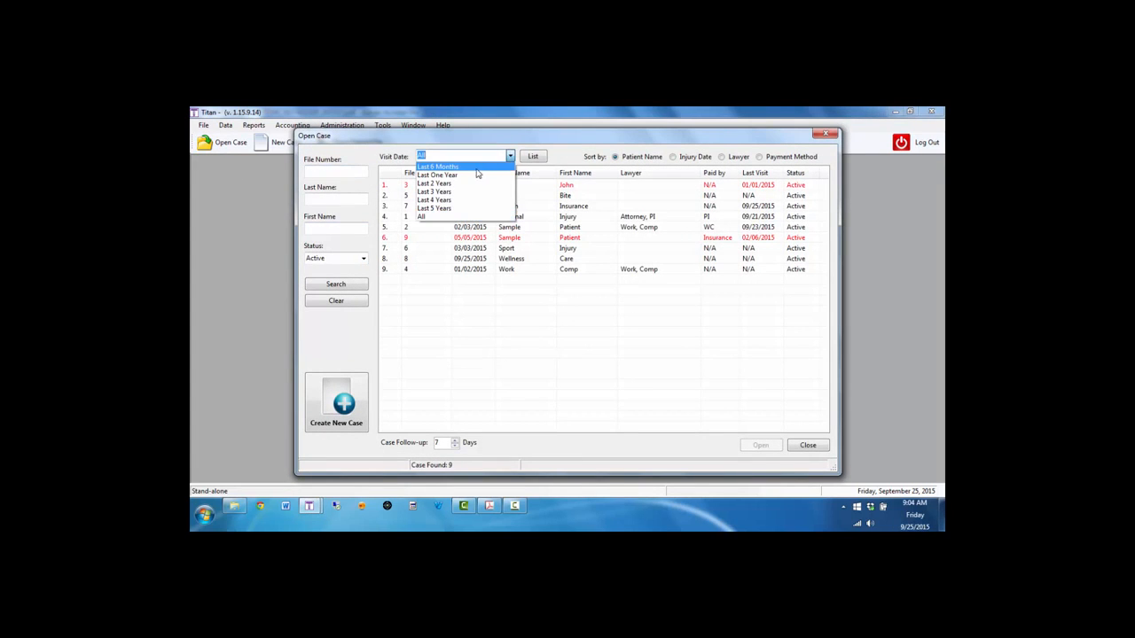
pyautogui.click(477, 169)
pyautogui.click(358, 286)
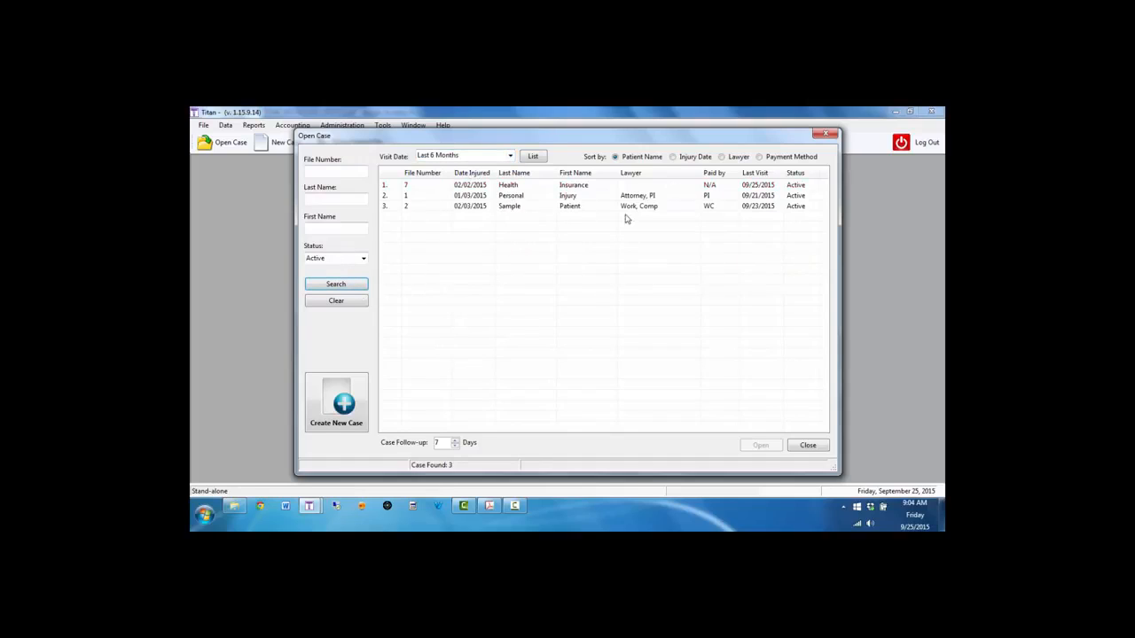
# - Open case file 2, view the same patient's 5/5/2015 injury case through the patient info, and close it
pyautogui.doubleClick(548, 207)
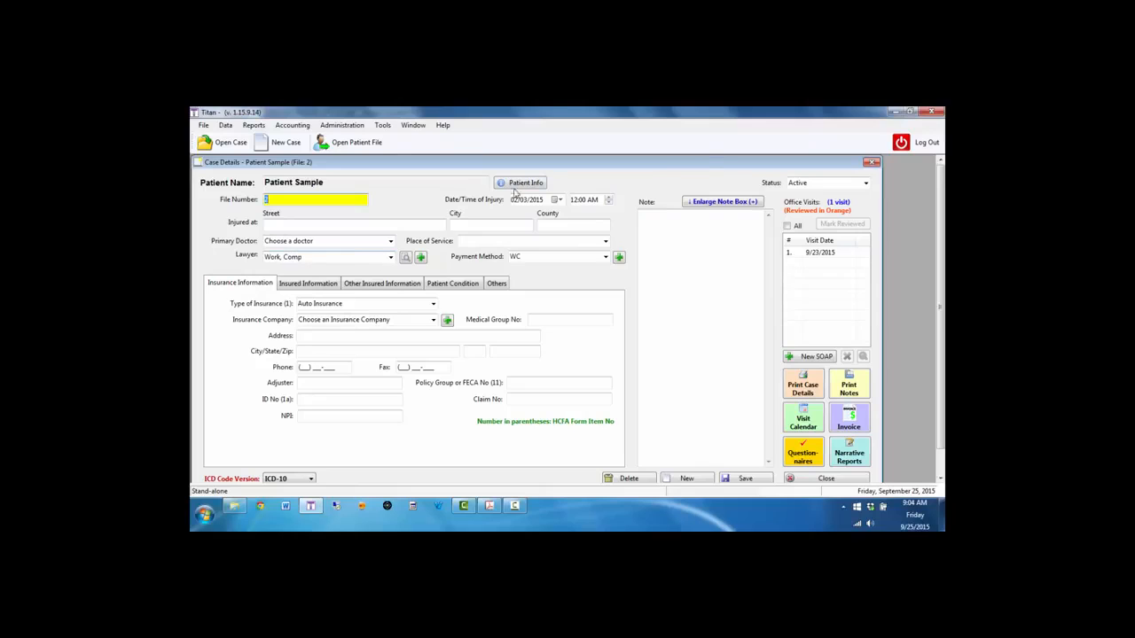
pyautogui.click(521, 183)
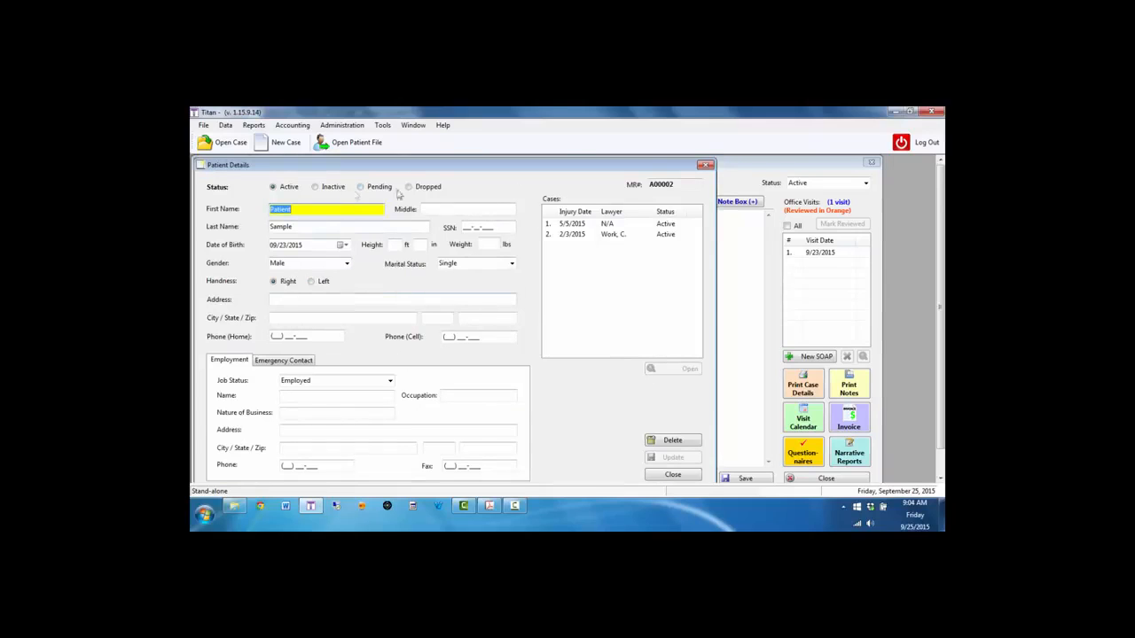
pyautogui.doubleClick(606, 224)
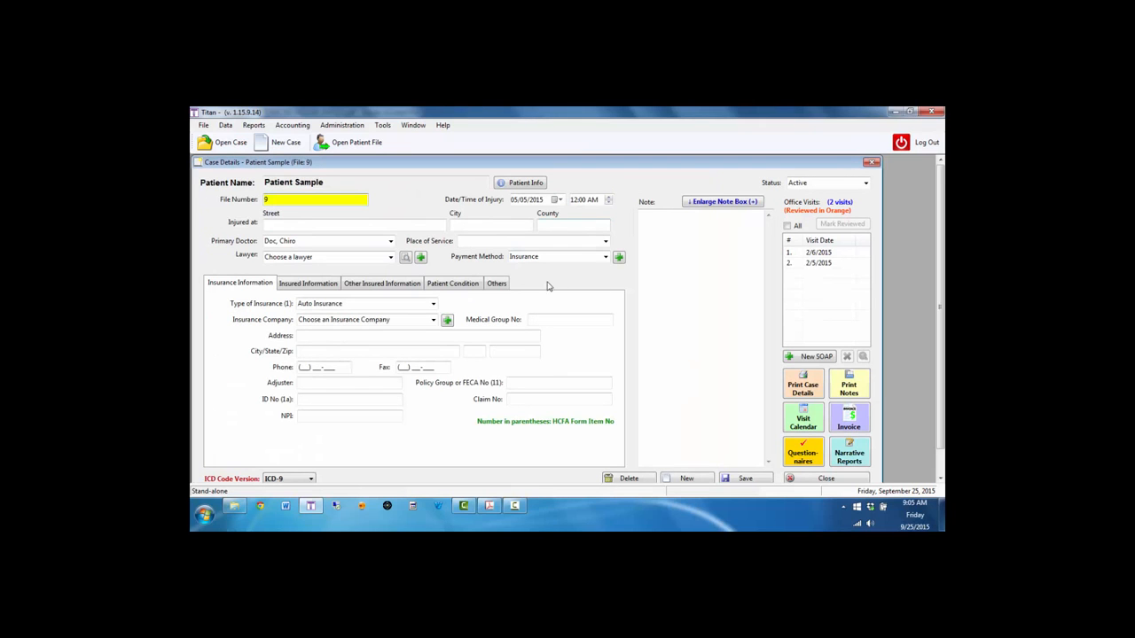
pyautogui.click(826, 479)
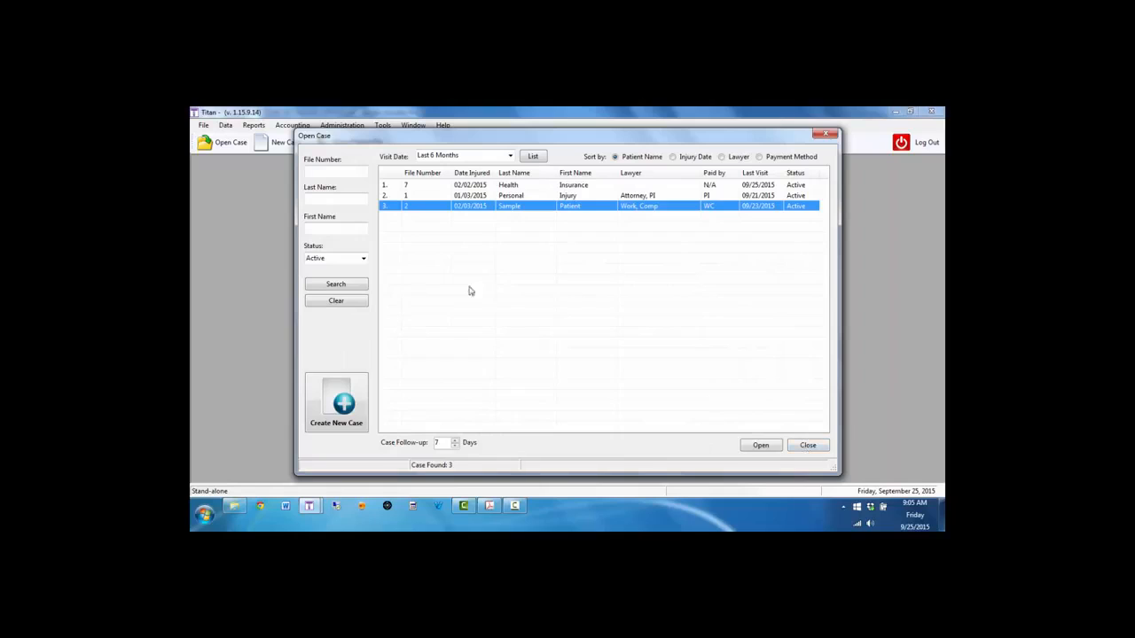
# - Search the case list for cases of all statuses and all visit dates
pyautogui.click(363, 258)
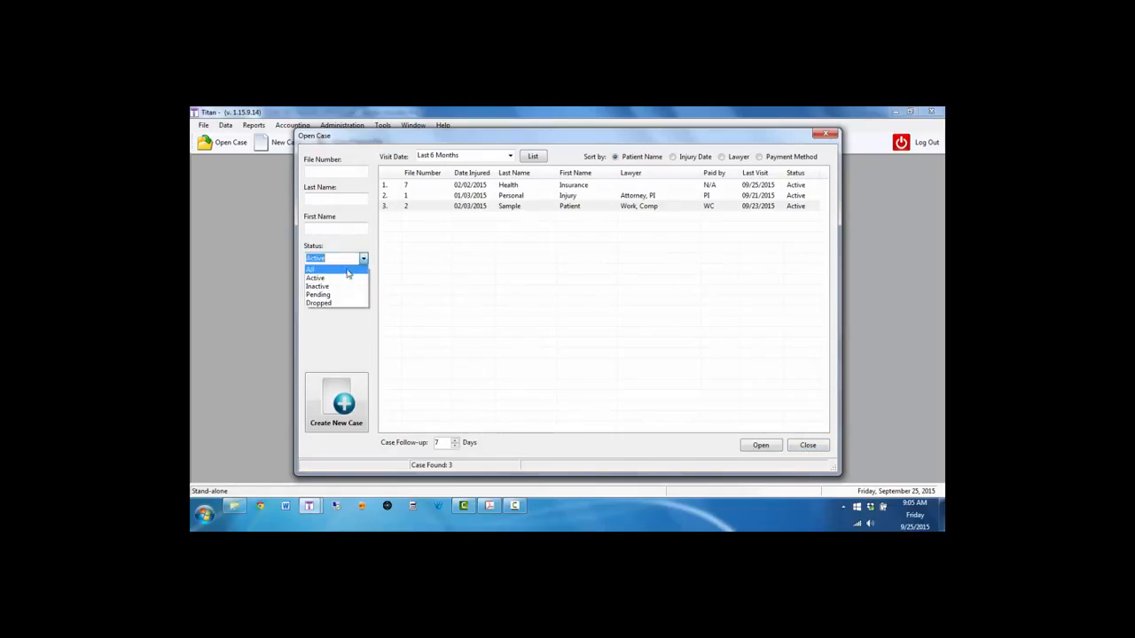
pyautogui.click(345, 269)
pyautogui.click(510, 155)
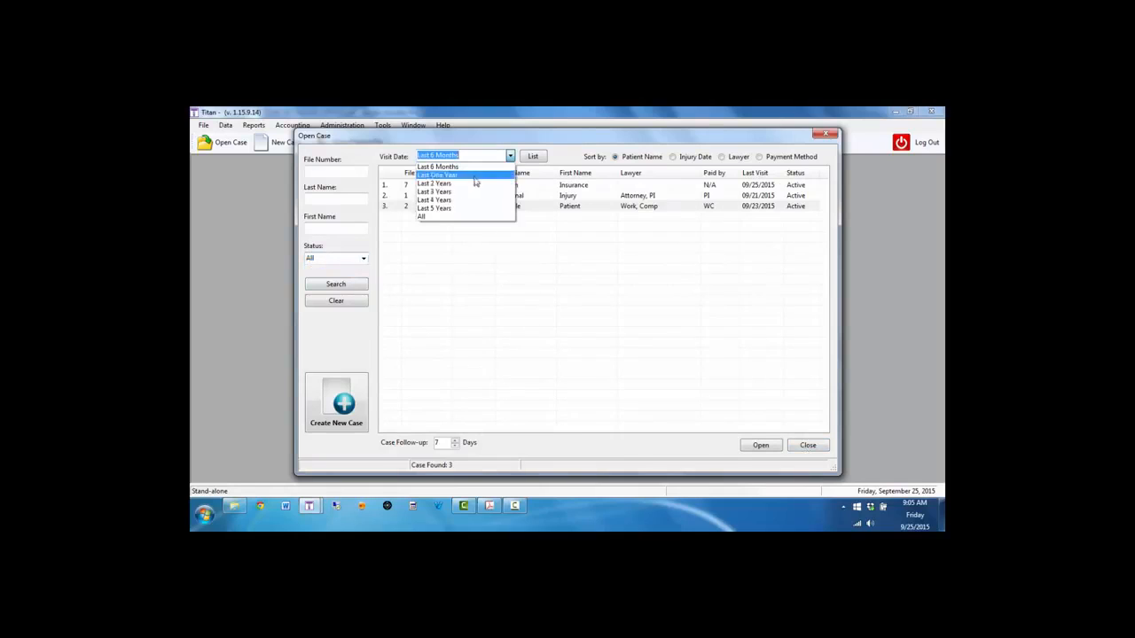
pyautogui.click(440, 218)
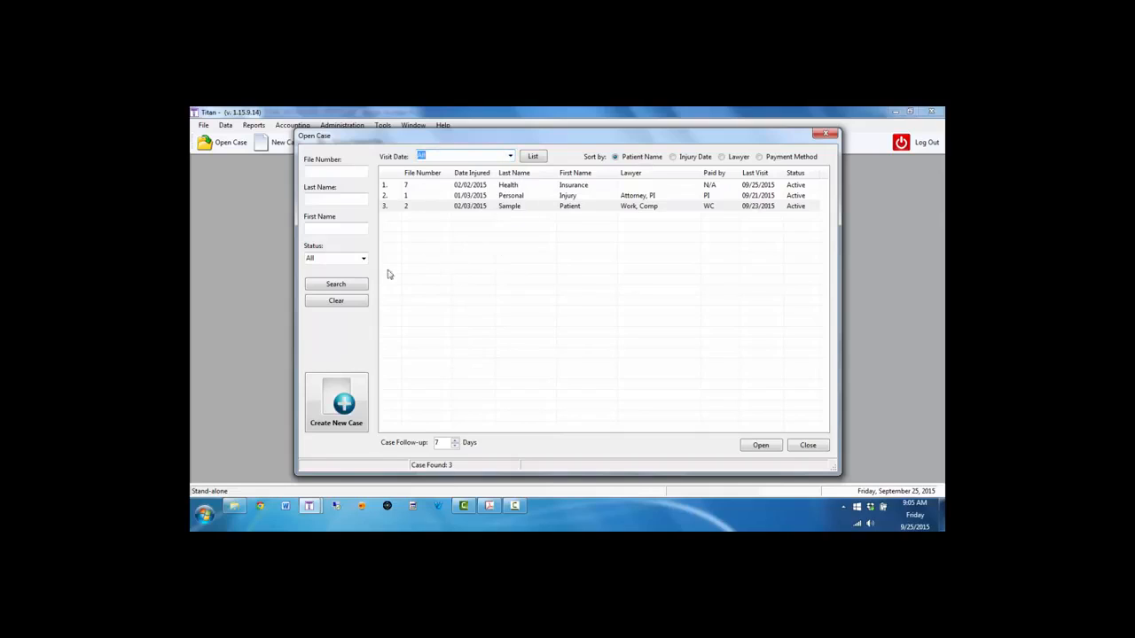
pyautogui.click(353, 284)
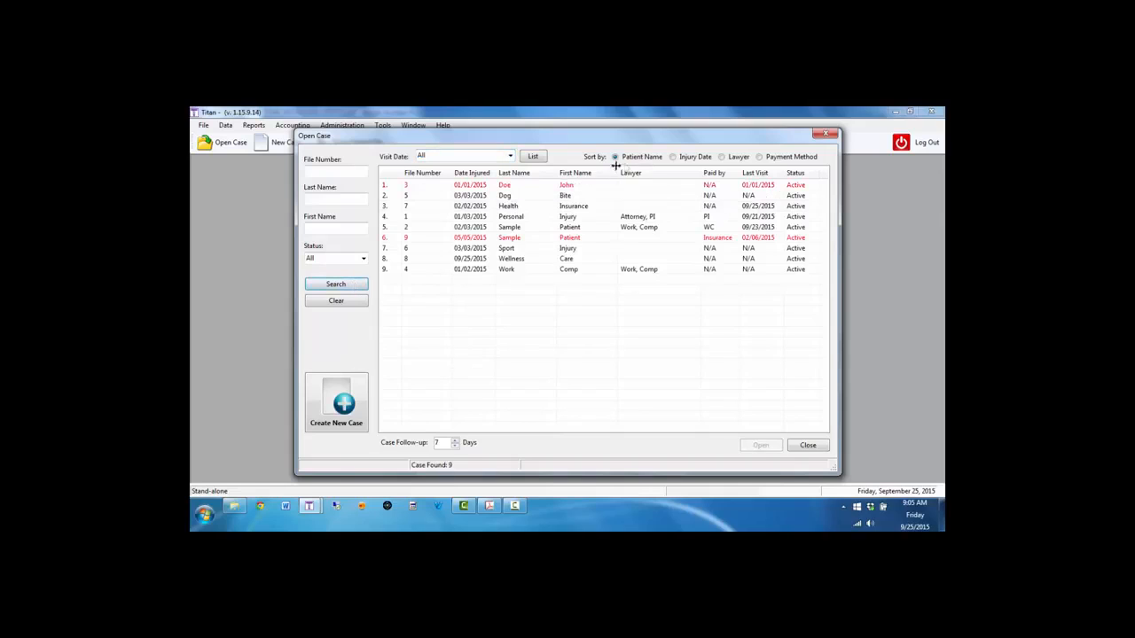
# - Sort the found cases by injury date, by lawyer and by payment method, and close the case list
pyautogui.click(693, 159)
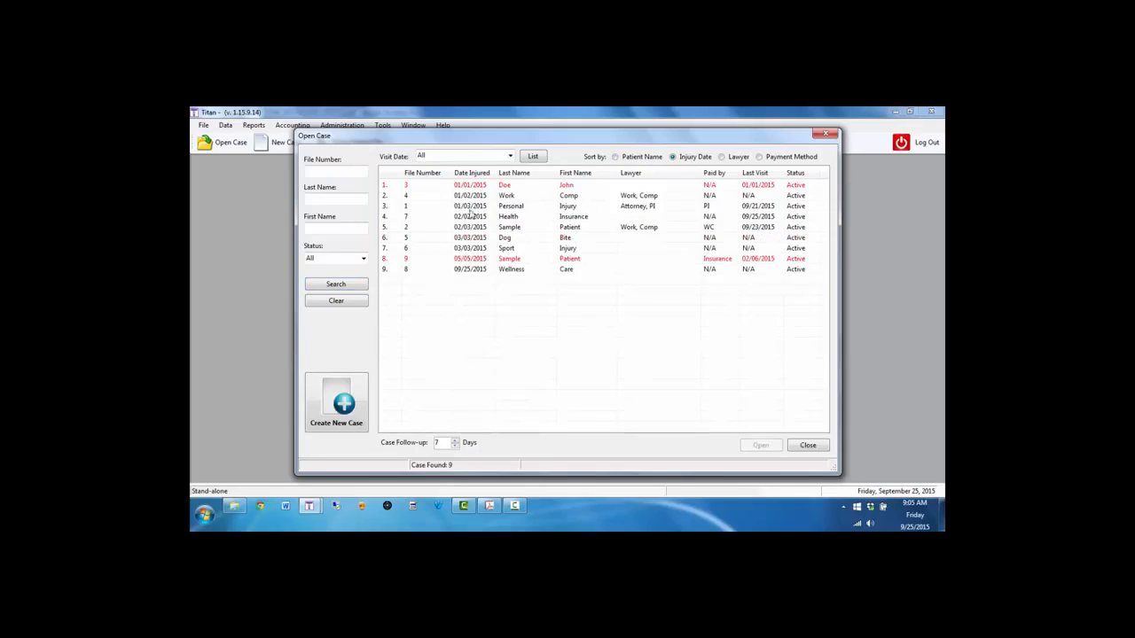
pyautogui.click(731, 158)
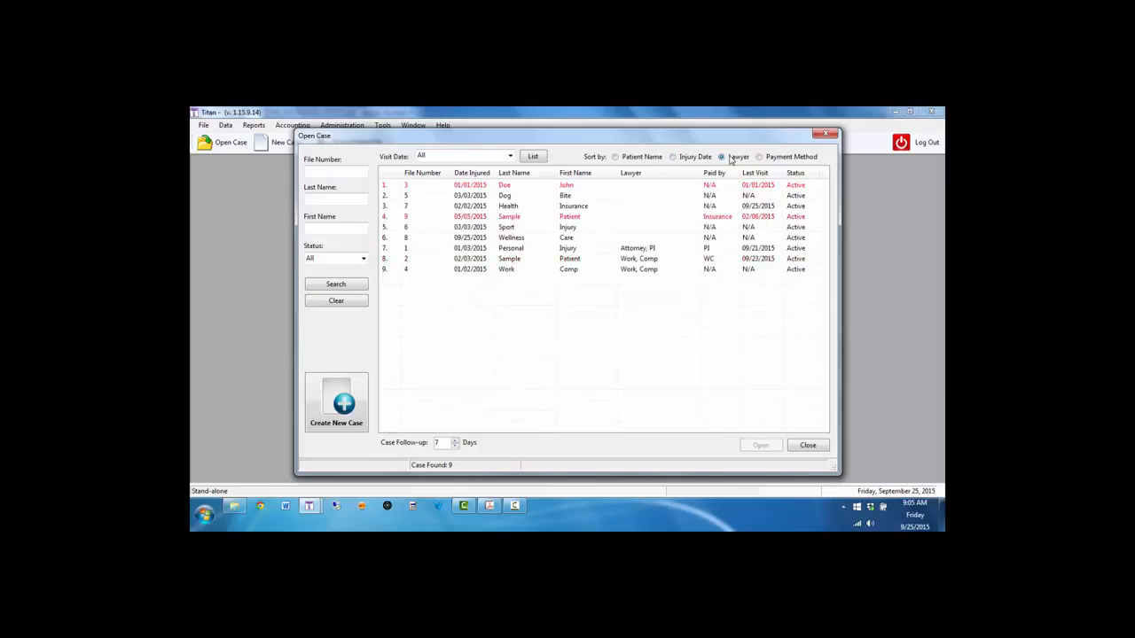
pyautogui.click(635, 250)
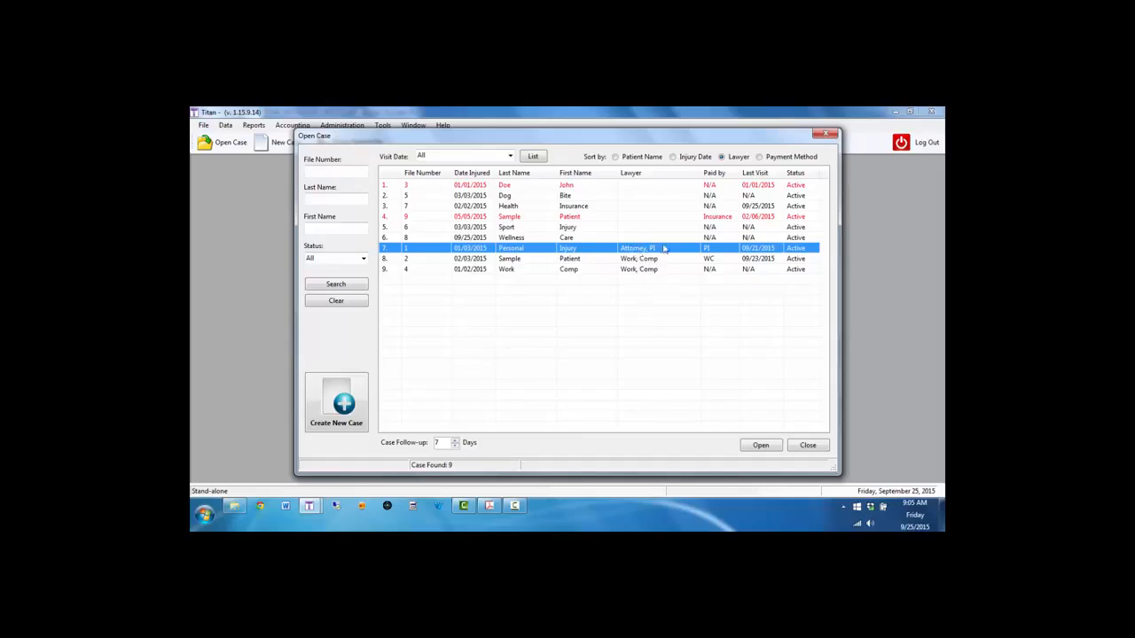
pyautogui.click(760, 157)
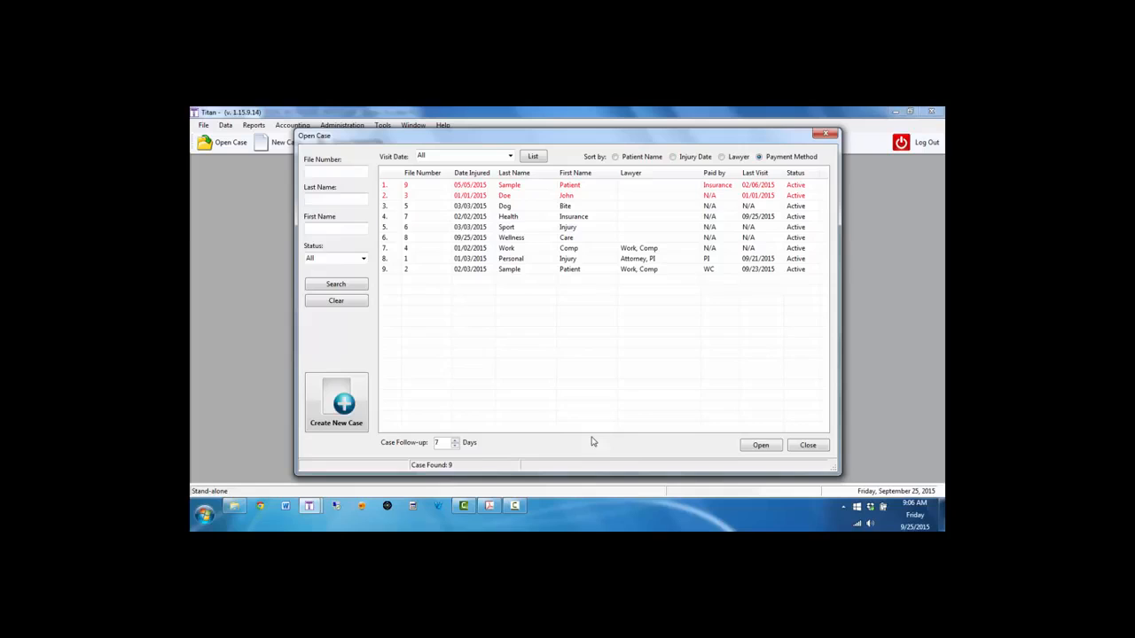
pyautogui.click(805, 446)
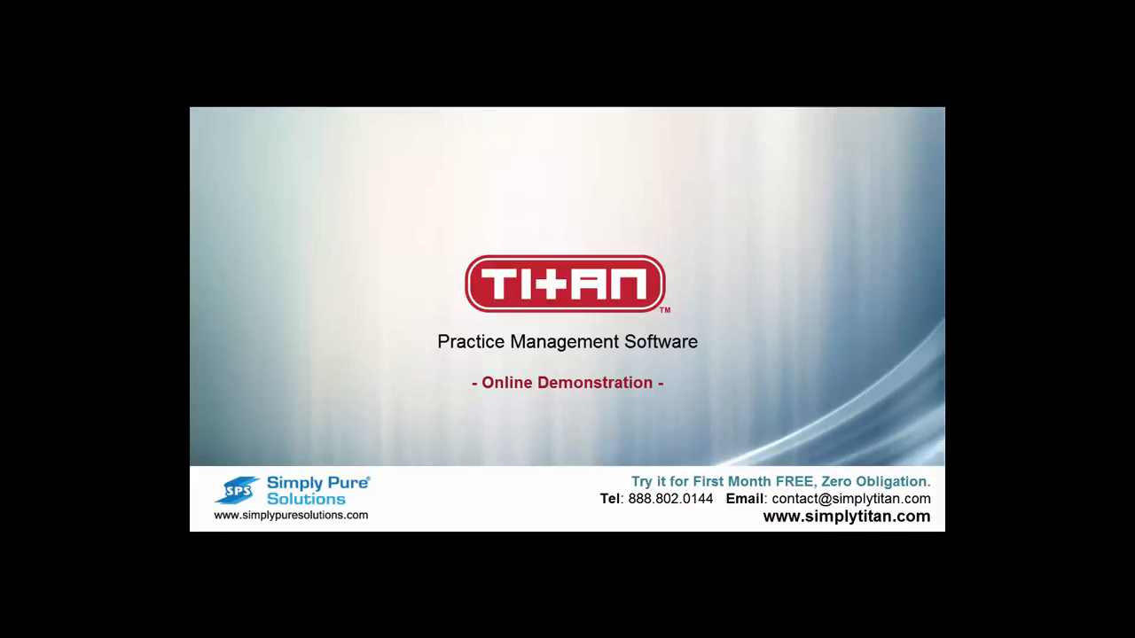